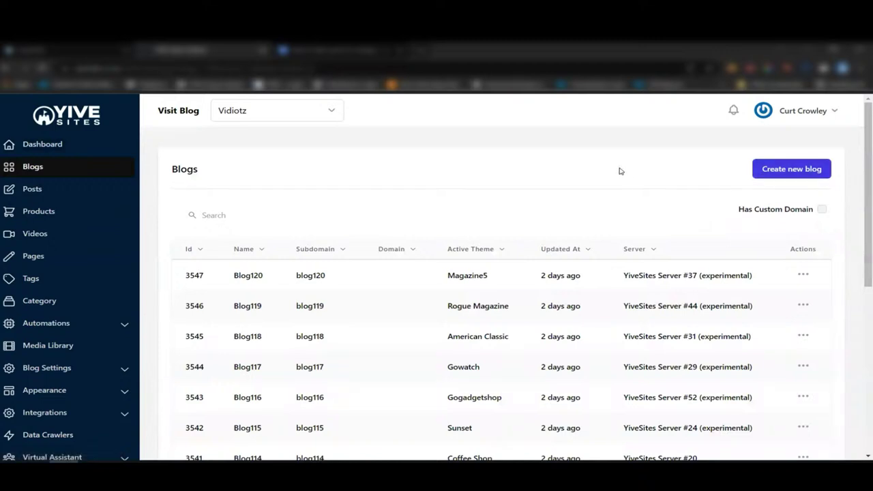
Enter the demo blog's name and a matching lowercase subdomain in the Create New Blog form.
{"action": "left_click", "coordinate": [269, 220]}
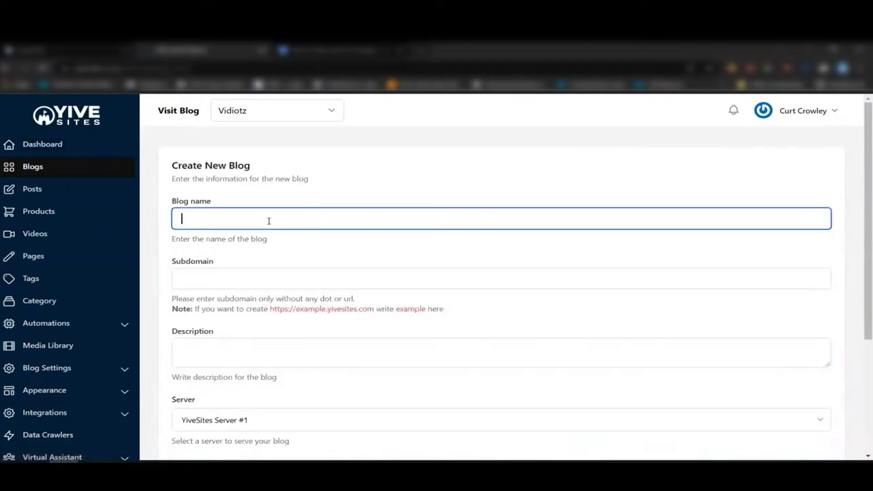
{"action": "type", "text": "Demo Blog Curt Crowley"}
{"action": "left_click", "coordinate": [224, 281]}
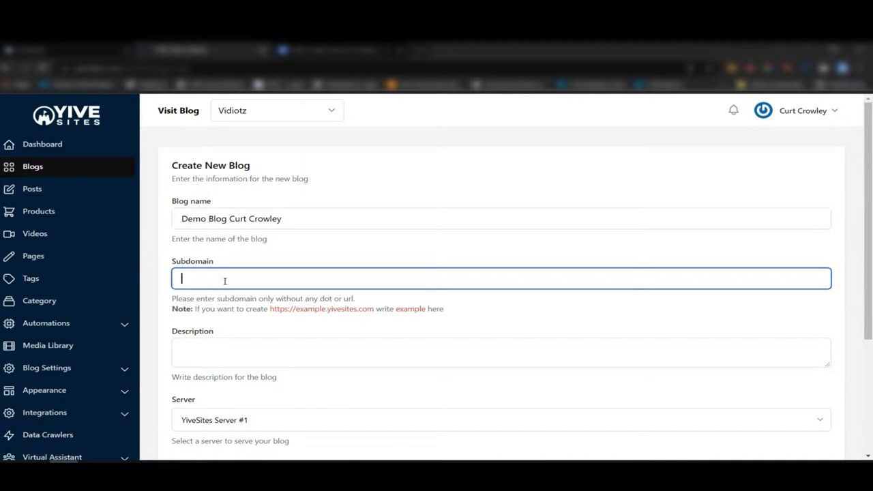
{"action": "type", "text": "curtcrowley"}
Copy the blog name and paste it into the Description field.
{"action": "left_click", "coordinate": [210, 353]}
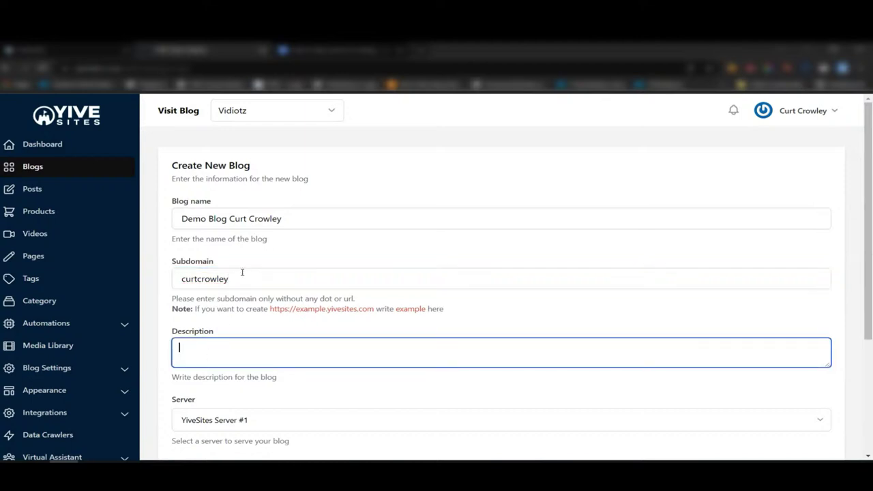
{"action": "left_click_drag", "start_coordinate": [301, 216], "coordinate": [144, 222]}
{"action": "key", "text": "ctrl+c"}
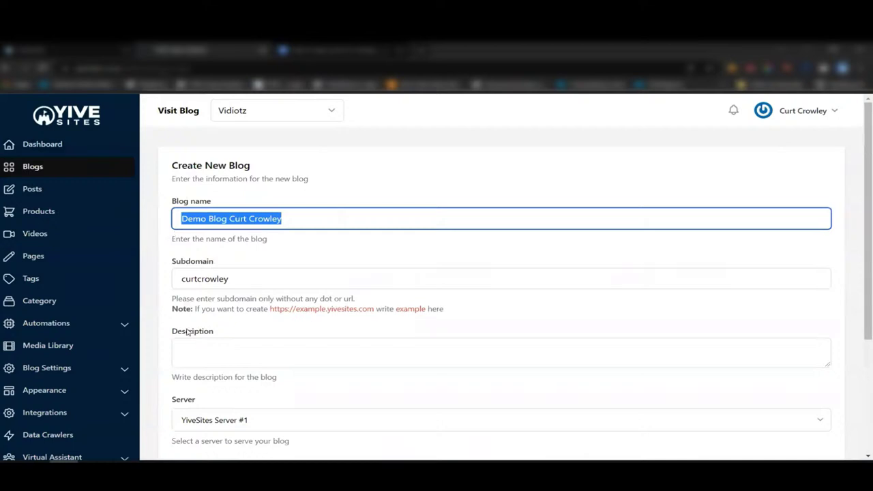
{"action": "left_click", "coordinate": [198, 351]}
{"action": "key", "text": "ctrl+v"}
{"action": "scroll", "coordinate": [211, 364], "scroll_direction": "down", "scroll_amount": 1}
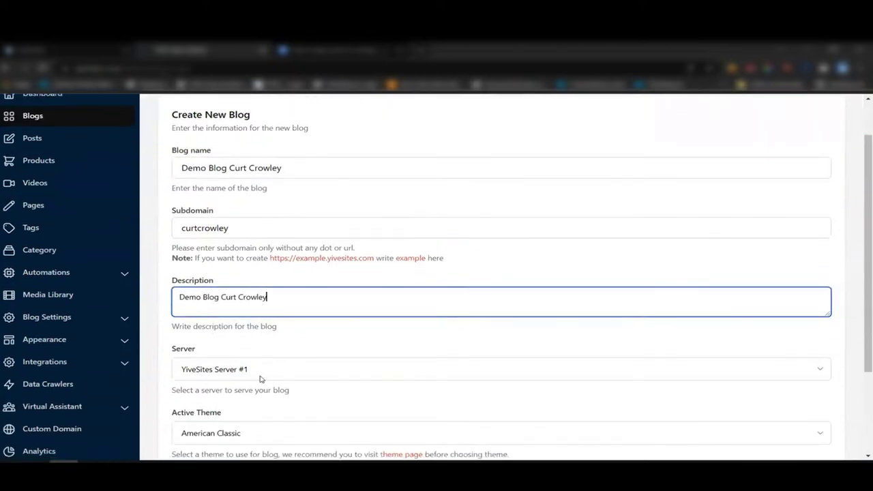
{"action": "left_click", "coordinate": [258, 372]}
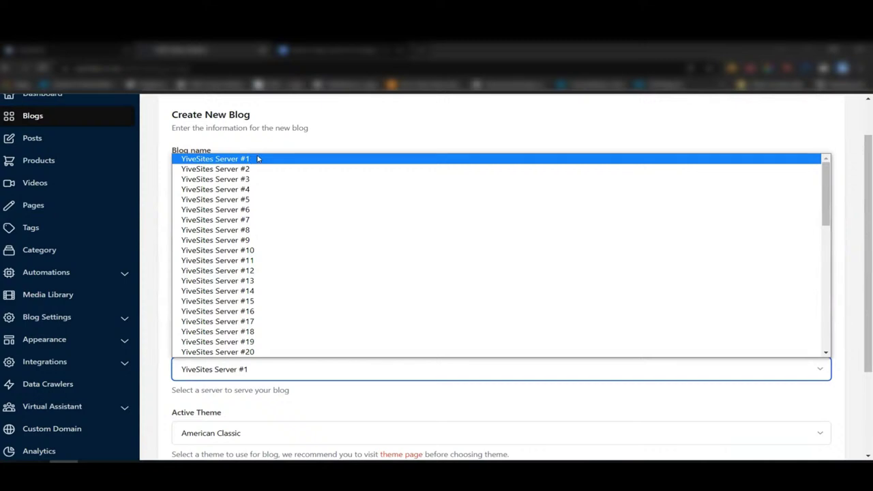
{"action": "scroll", "coordinate": [306, 252], "scroll_direction": "down", "scroll_amount": 3}
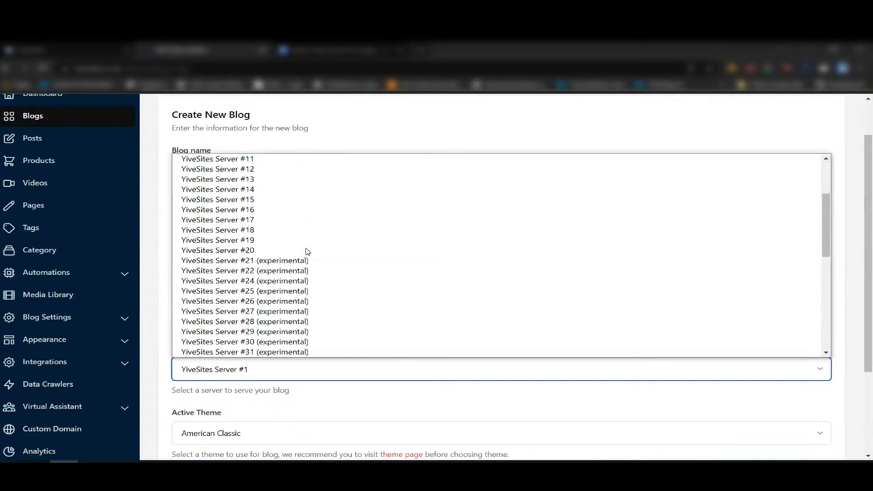
{"action": "scroll", "coordinate": [307, 252], "scroll_direction": "down", "scroll_amount": 9}
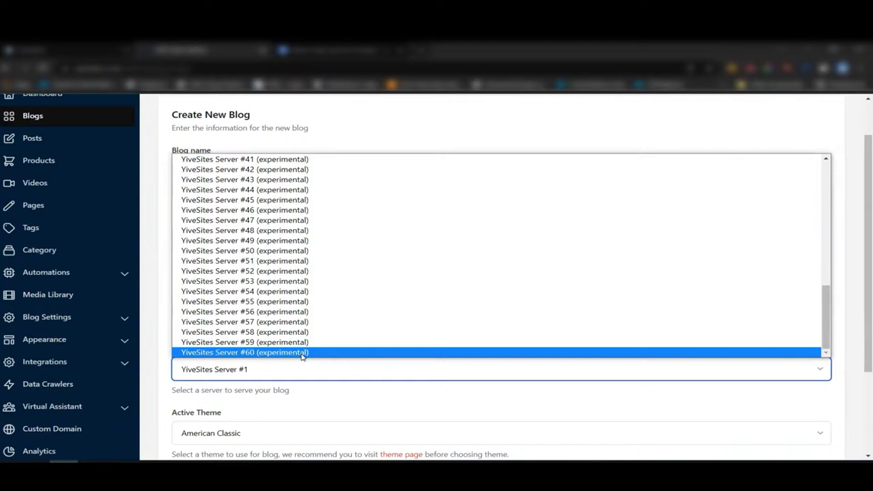
{"action": "scroll", "coordinate": [303, 321], "scroll_direction": "up", "scroll_amount": 10}
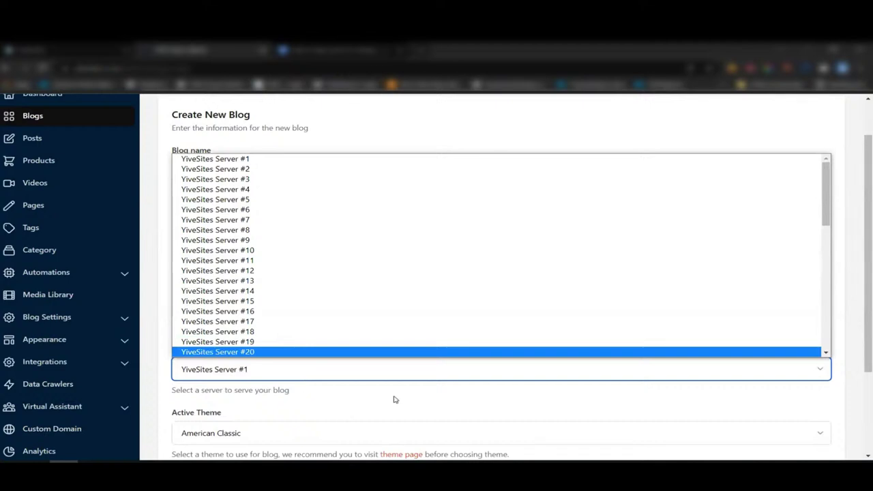
{"action": "left_click", "coordinate": [207, 159]}
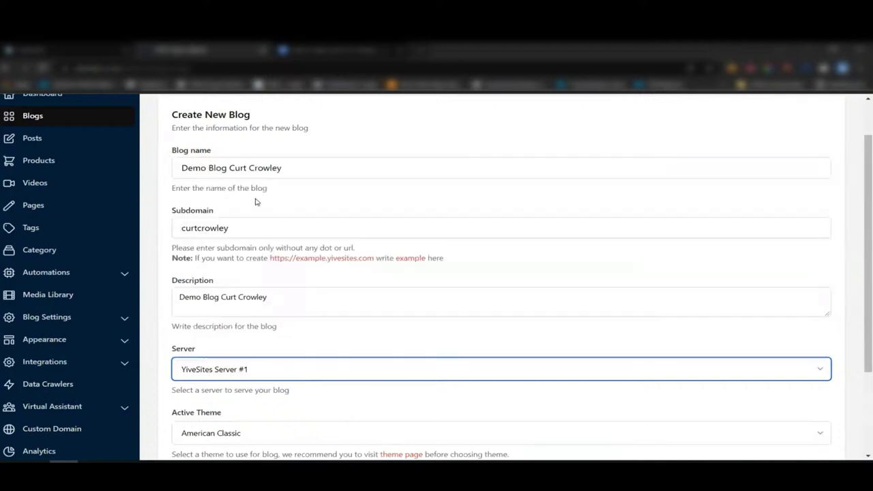
Open the 'theme page' link from the theme list in a new browser tab.
{"action": "scroll", "coordinate": [242, 365], "scroll_direction": "down", "scroll_amount": 3}
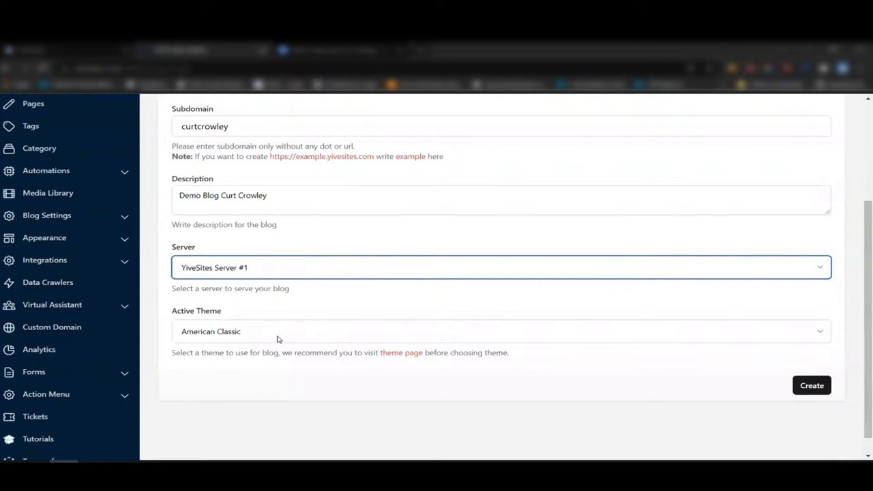
{"action": "left_click", "coordinate": [277, 331]}
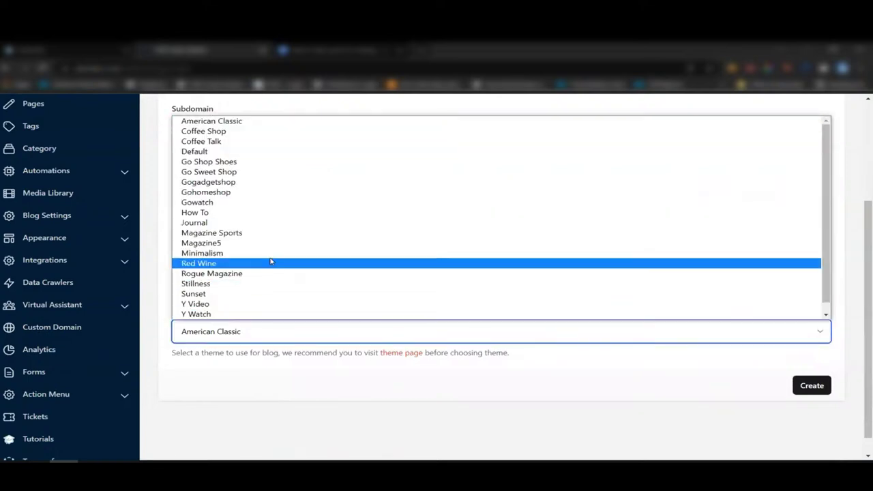
{"action": "right_click", "coordinate": [406, 358]}
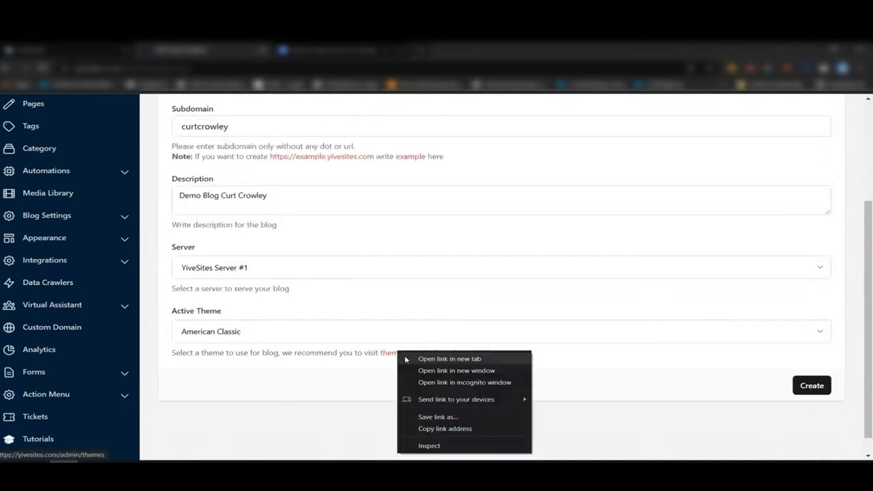
{"action": "left_click", "coordinate": [424, 359]}
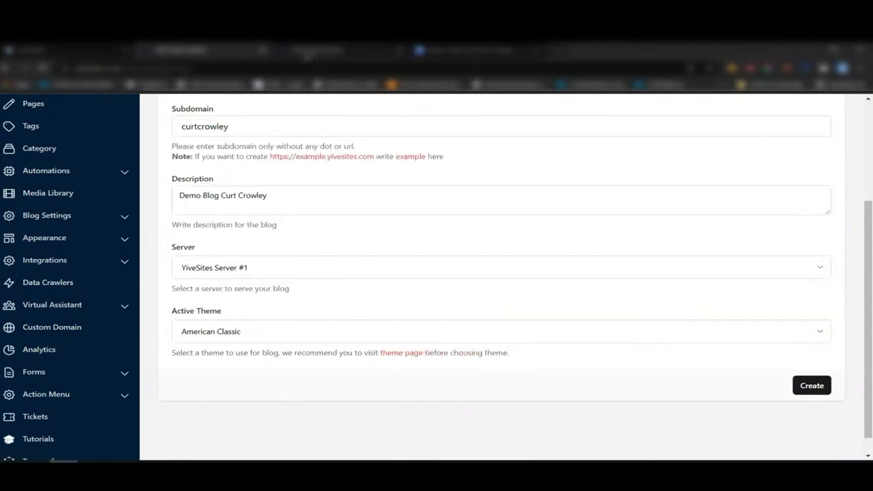
Browse the Vidiotz Themes page, where Gowatch is the active video theme.
{"action": "left_click", "coordinate": [321, 51]}
{"action": "scroll", "coordinate": [304, 262], "scroll_direction": "down", "scroll_amount": 3}
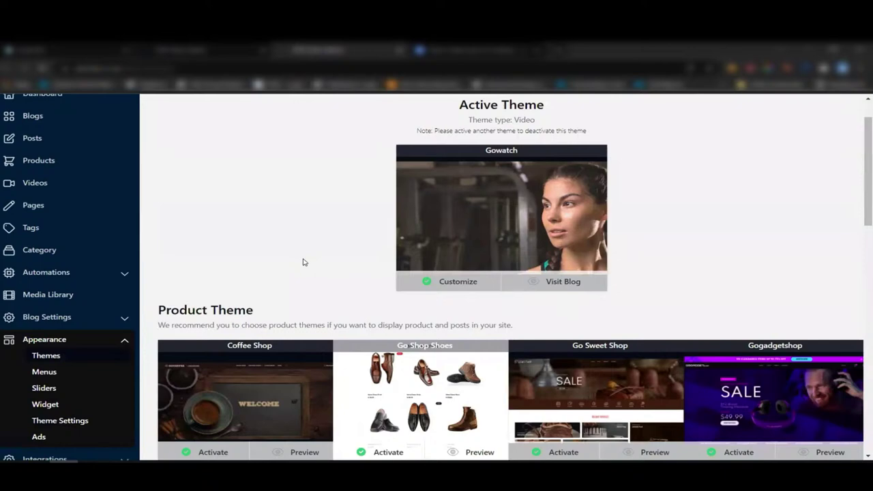
{"action": "scroll", "coordinate": [304, 262], "scroll_direction": "up", "scroll_amount": 3}
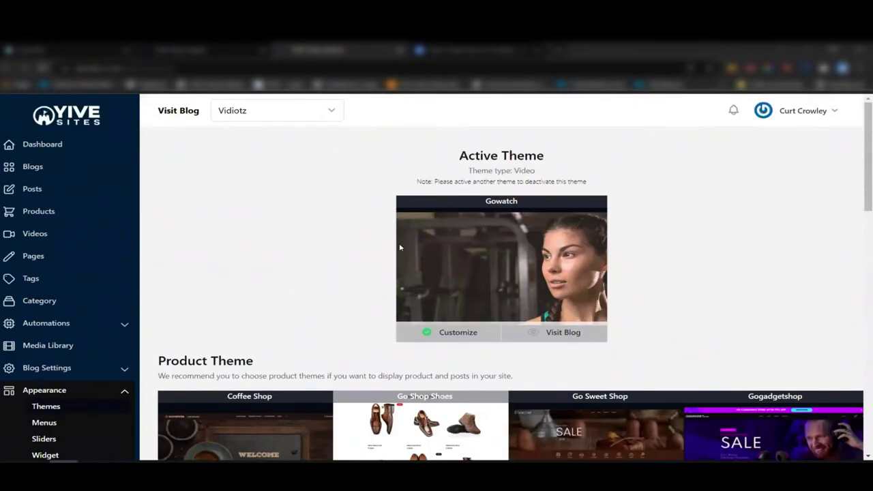
{"action": "scroll", "coordinate": [346, 255], "scroll_direction": "down", "scroll_amount": 4}
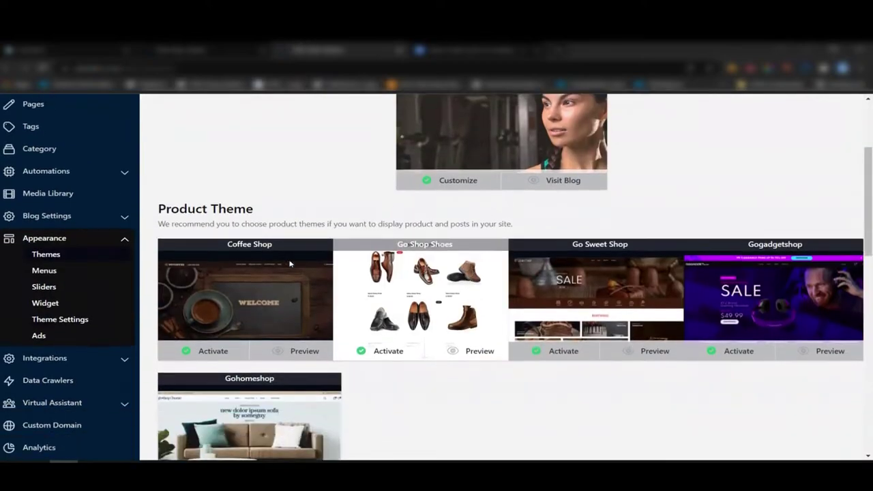
{"action": "scroll", "coordinate": [282, 259], "scroll_direction": "down", "scroll_amount": 5}
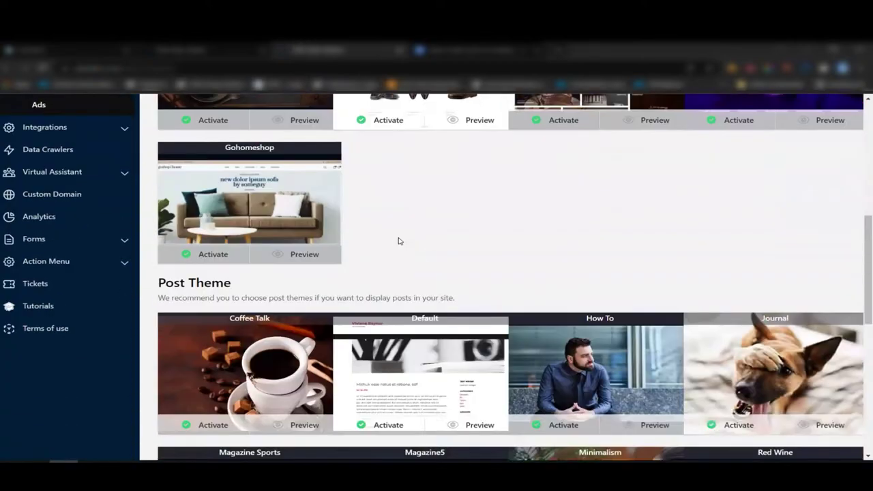
{"action": "scroll", "coordinate": [282, 208], "scroll_direction": "down", "scroll_amount": 4}
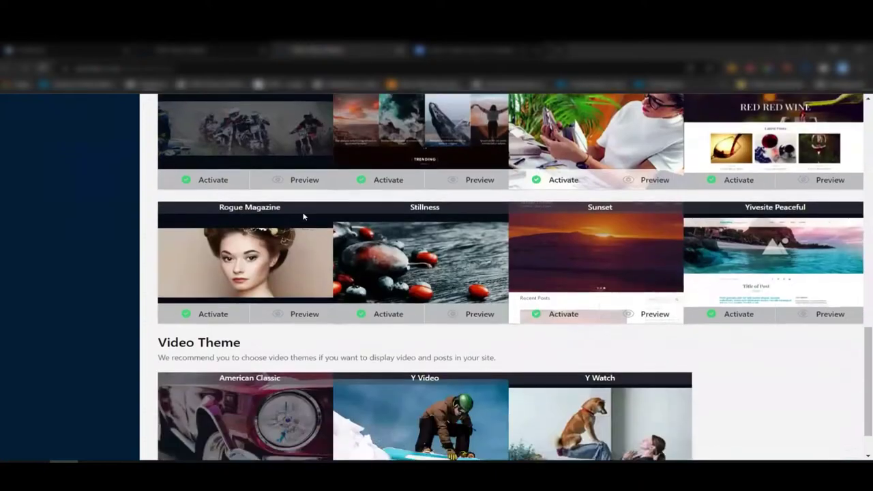
{"action": "scroll", "coordinate": [321, 338], "scroll_direction": "up", "scroll_amount": 15}
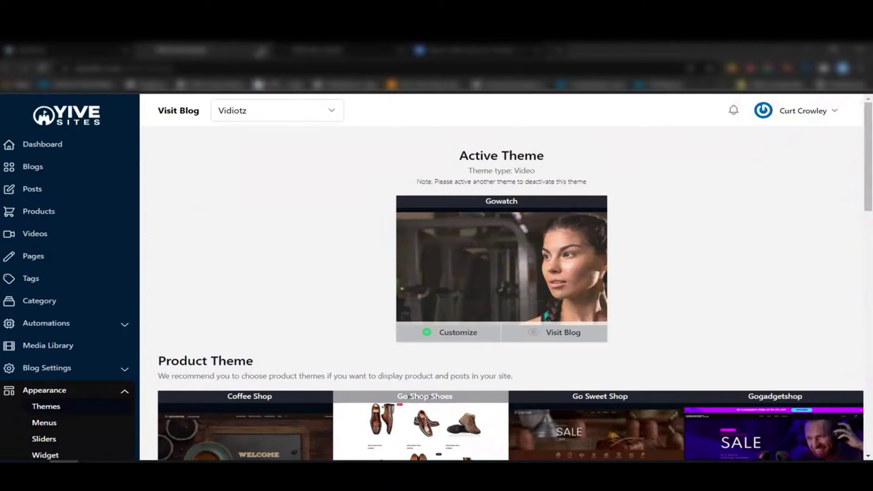
Set the new blog's active theme to Magazine5, submit the form, and bring up the blogs spreadsheet.
{"action": "left_click", "coordinate": [235, 61]}
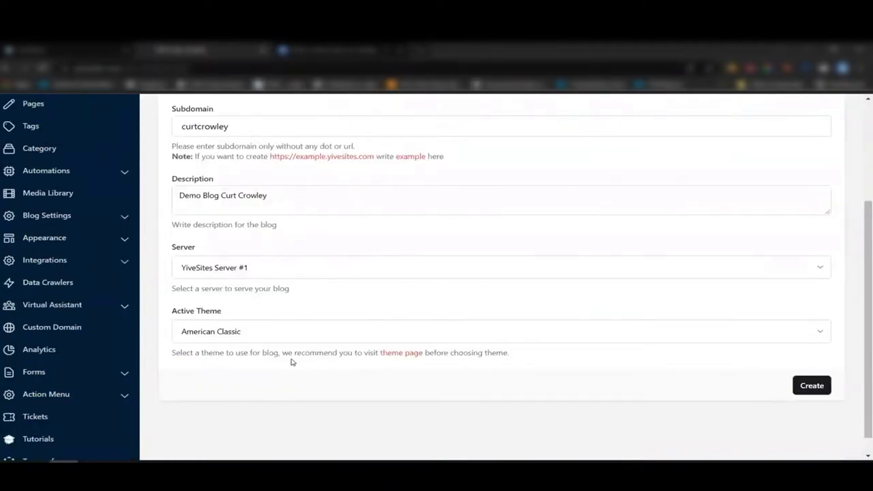
{"action": "left_click", "coordinate": [292, 331]}
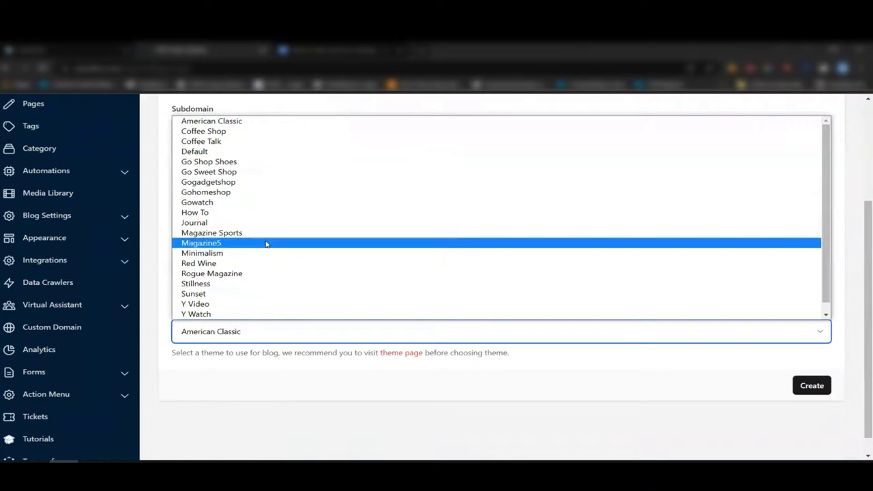
{"action": "left_click", "coordinate": [266, 244]}
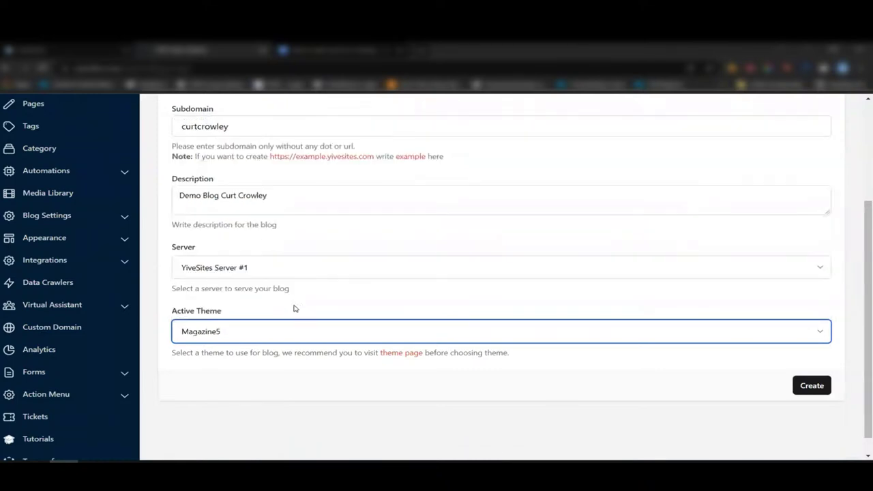
{"action": "left_click", "coordinate": [806, 386]}
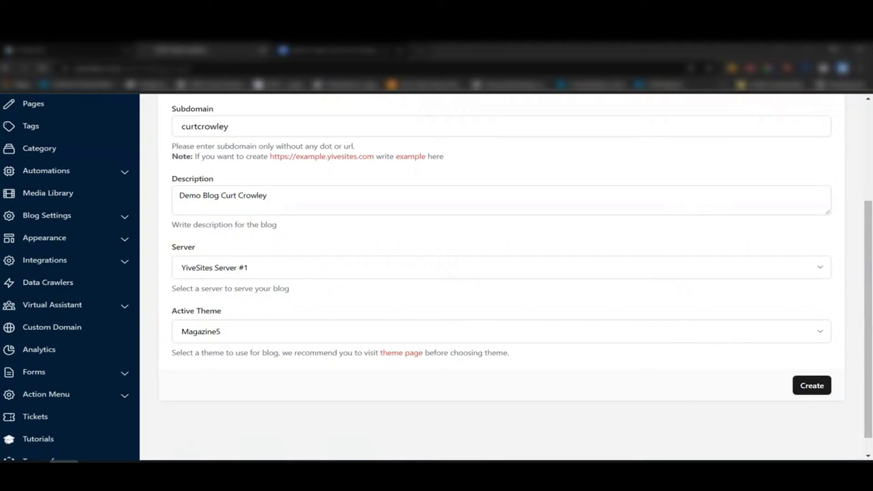
{"action": "key", "text": "alt+Tab"}
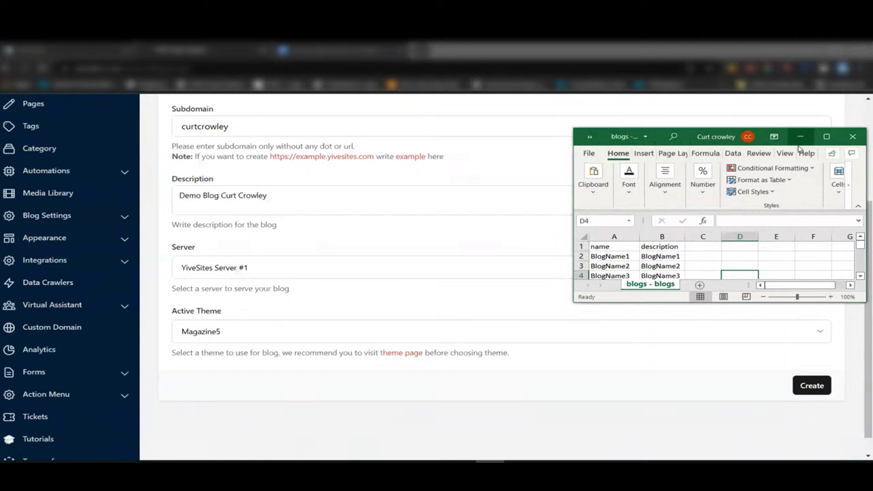
Maximize the Excel blogs sheet and select its header row to review BlogName1–BlogName5.
{"action": "left_click", "coordinate": [826, 137]}
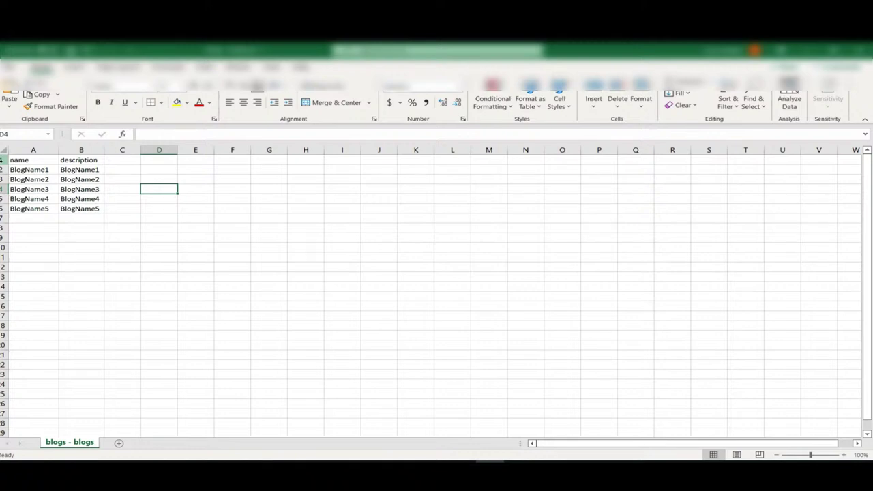
{"action": "left_click", "coordinate": [3, 159]}
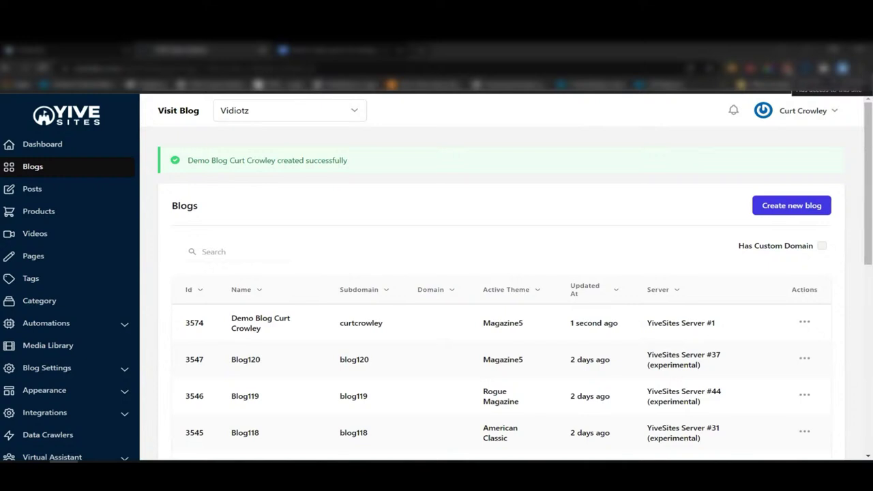
Load blogs - blogs.csv into the extension's Generate Blogs bulk import.
{"action": "left_click", "coordinate": [805, 68]}
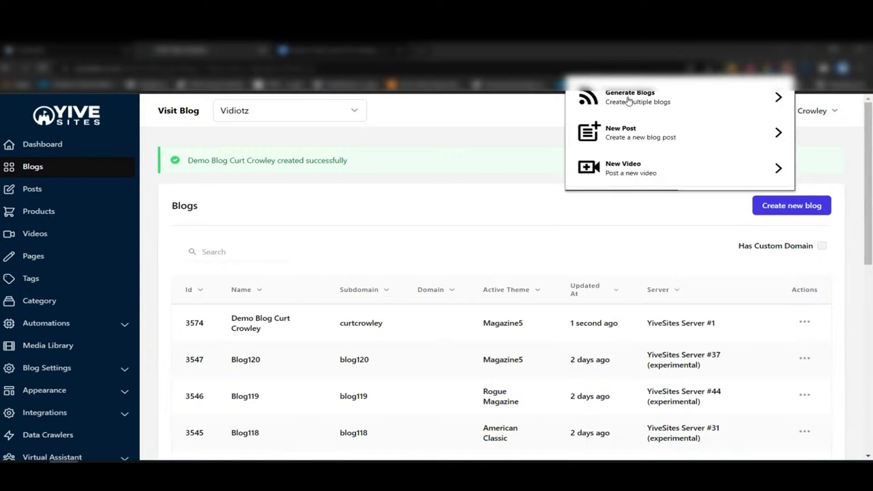
{"action": "left_click", "coordinate": [628, 100]}
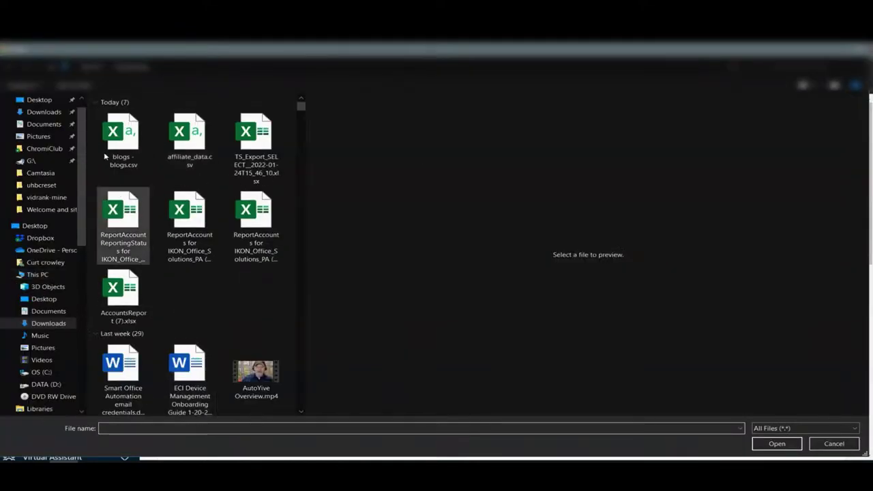
{"action": "left_click", "coordinate": [122, 136]}
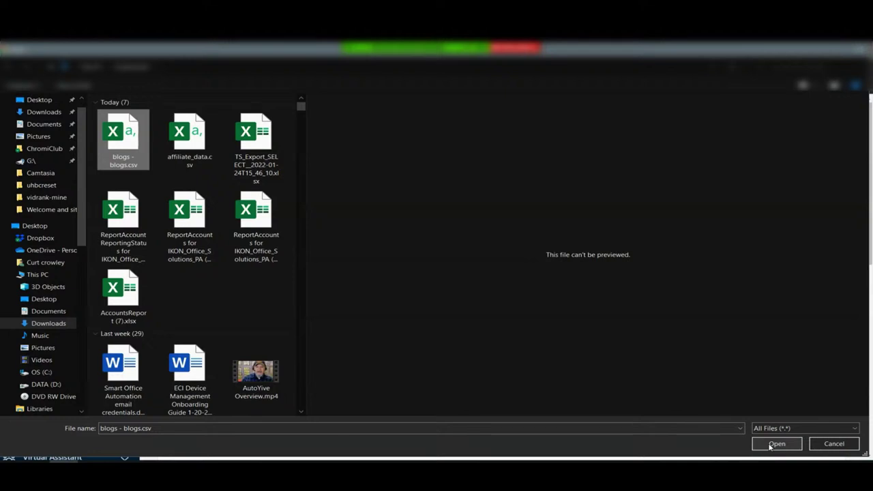
{"action": "left_click", "coordinate": [775, 444]}
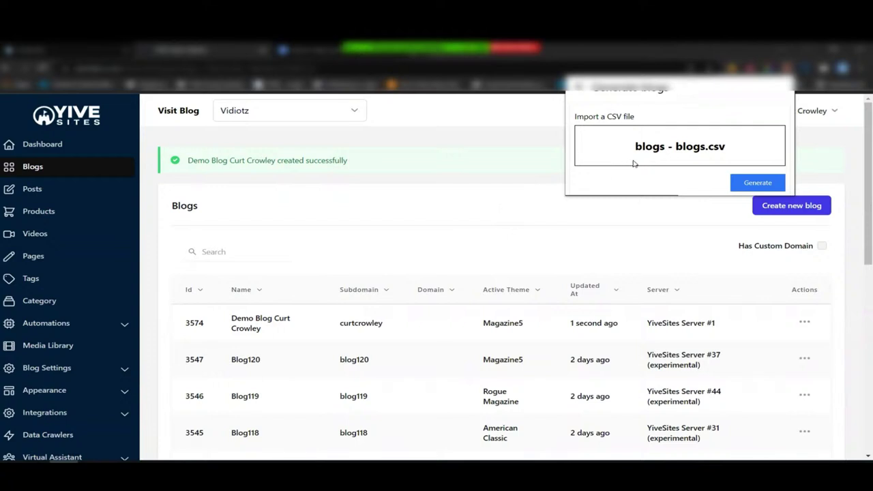
Start generating the five blogs from the CSV, then scroll the demo video post document.
{"action": "left_click", "coordinate": [765, 188]}
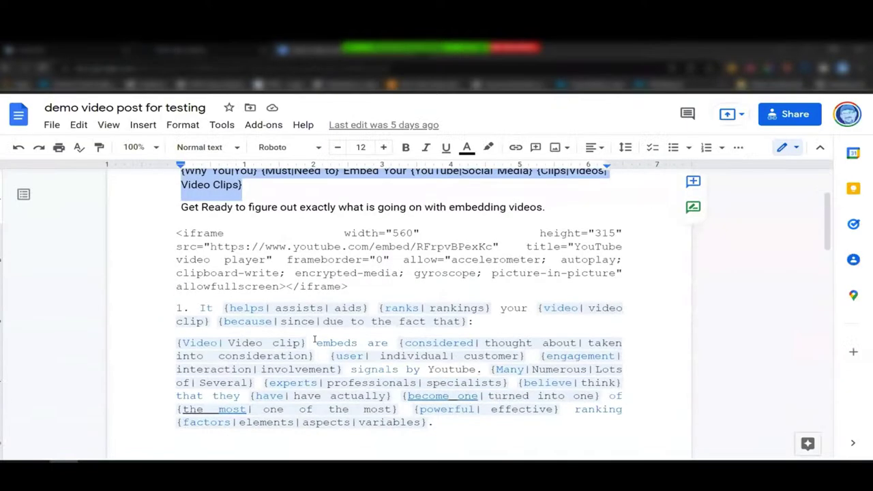
{"action": "scroll", "coordinate": [315, 340], "scroll_direction": "down", "scroll_amount": 10}
{"action": "scroll", "coordinate": [315, 339], "scroll_direction": "down", "scroll_amount": 5}
{"action": "scroll", "coordinate": [316, 338], "scroll_direction": "up", "scroll_amount": 15}
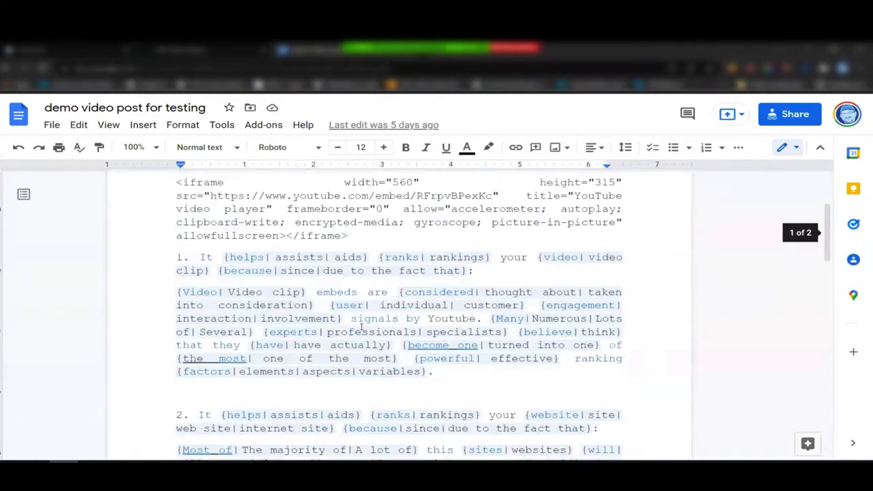
{"action": "scroll", "coordinate": [362, 327], "scroll_direction": "up", "scroll_amount": 3}
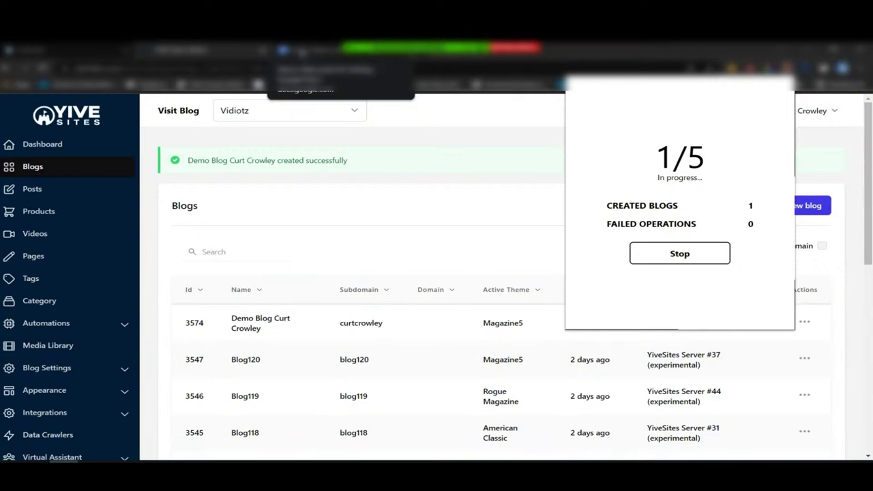
{"action": "left_click", "coordinate": [300, 51]}
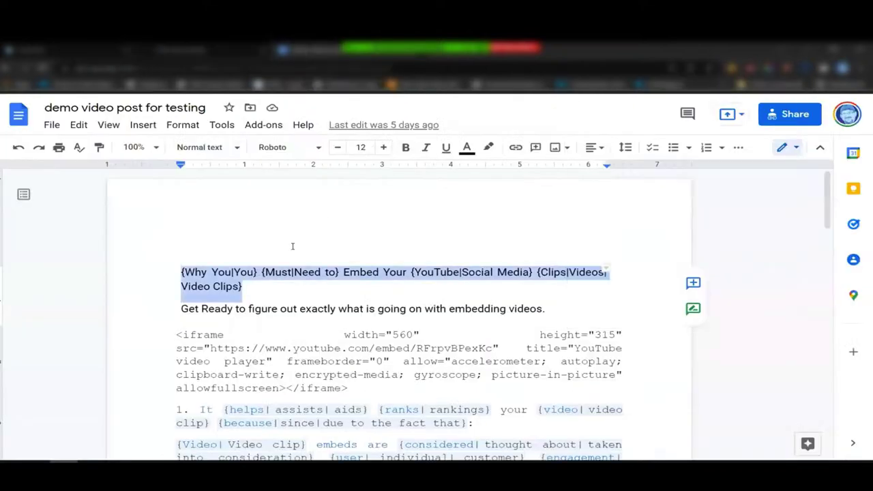
{"action": "left_click", "coordinate": [293, 246]}
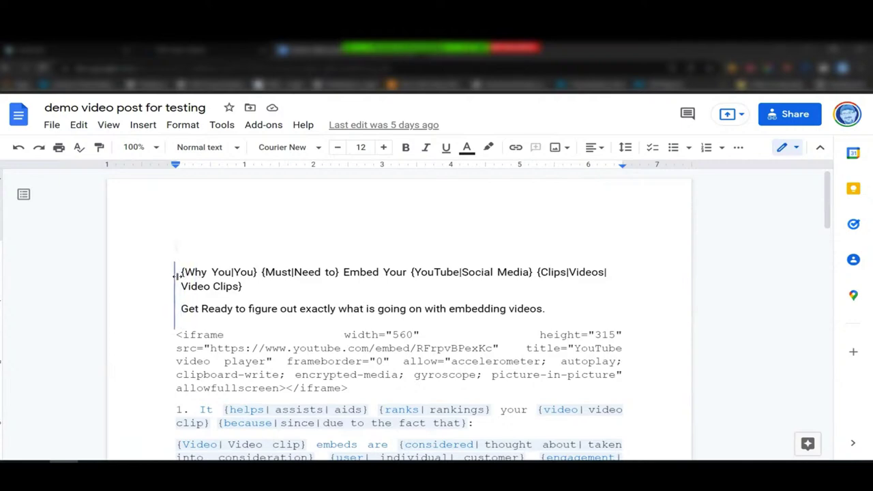
Shift the spintax title and intro paragraphs' left indent slightly left.
{"action": "left_click_drag", "start_coordinate": [177, 275], "coordinate": [175, 276]}
{"action": "scroll", "coordinate": [244, 280], "scroll_direction": "down", "scroll_amount": 5}
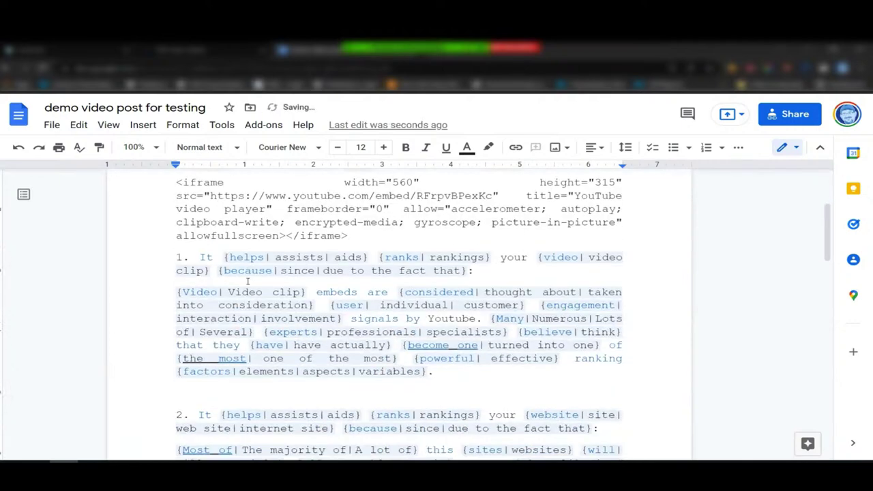
{"action": "scroll", "coordinate": [245, 281], "scroll_direction": "down", "scroll_amount": 10}
{"action": "scroll", "coordinate": [247, 280], "scroll_direction": "up", "scroll_amount": 5}
{"action": "scroll", "coordinate": [245, 281], "scroll_direction": "up", "scroll_amount": 10}
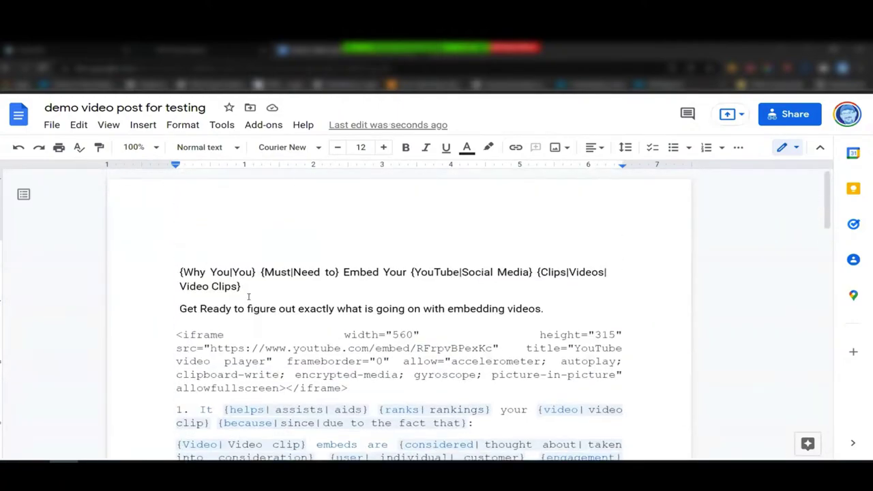
Select the spintax title, then scroll to the YTRankBoost link and imgur img tag at the end.
{"action": "left_click_drag", "start_coordinate": [242, 287], "coordinate": [174, 268]}
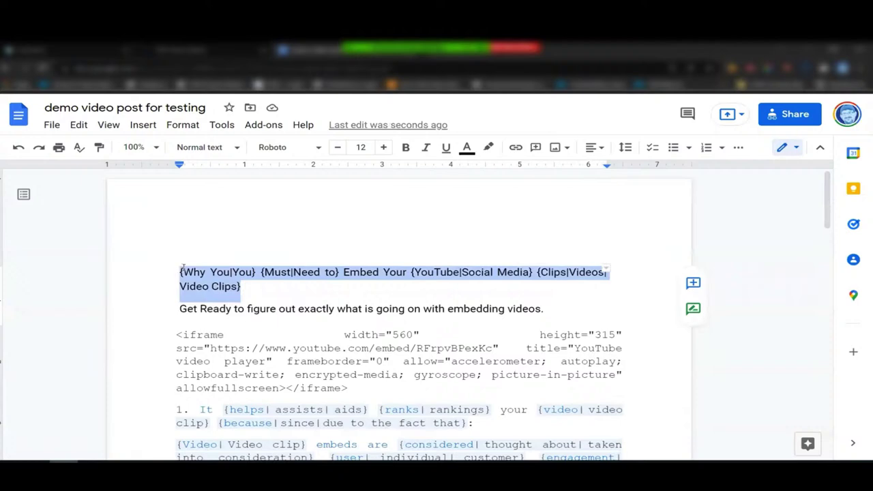
{"action": "left_click", "coordinate": [174, 308]}
{"action": "scroll", "coordinate": [174, 308], "scroll_direction": "down", "scroll_amount": 3}
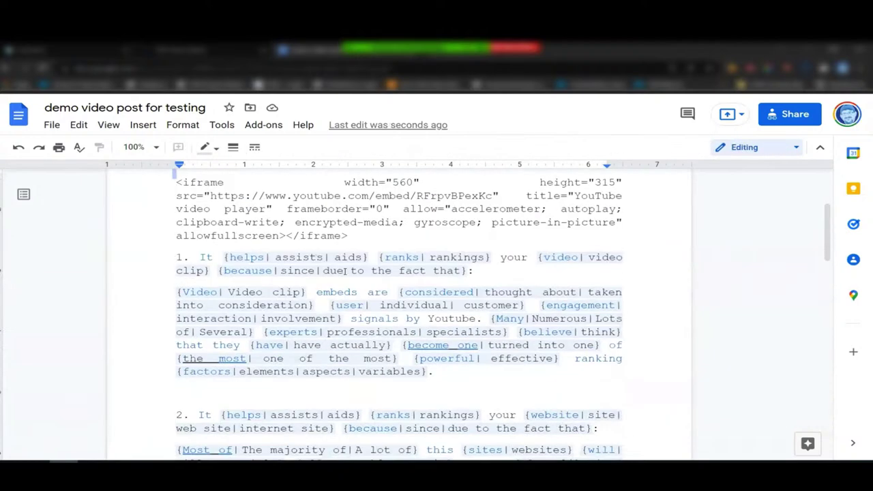
{"action": "scroll", "coordinate": [346, 271], "scroll_direction": "down", "scroll_amount": 2}
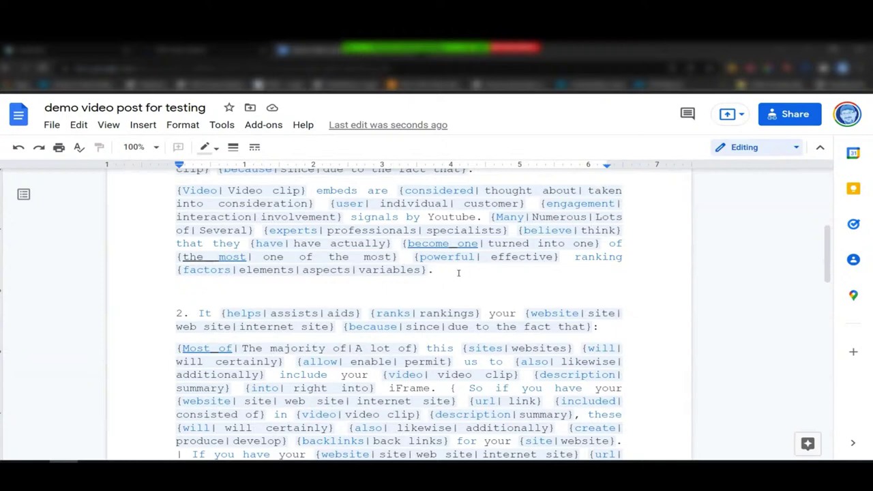
{"action": "left_click", "coordinate": [458, 273]}
{"action": "scroll", "coordinate": [458, 273], "scroll_direction": "down", "scroll_amount": 8}
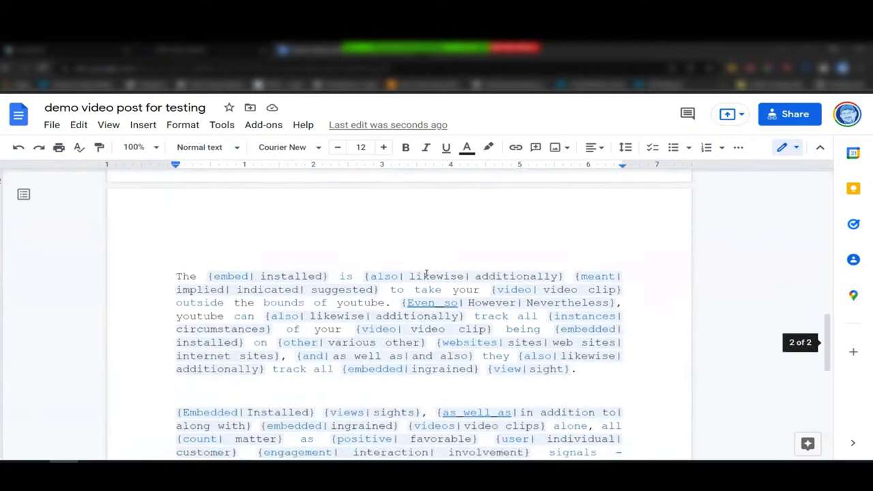
{"action": "scroll", "coordinate": [421, 274], "scroll_direction": "down", "scroll_amount": 2}
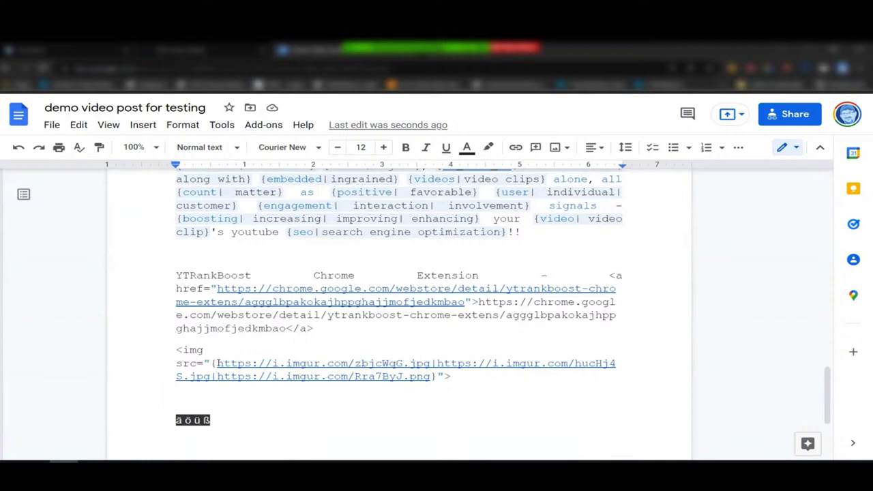
Review the post's imgur image URL and the YouTube iframe embed code by selecting them.
{"action": "left_click_drag", "start_coordinate": [217, 363], "coordinate": [432, 374]}
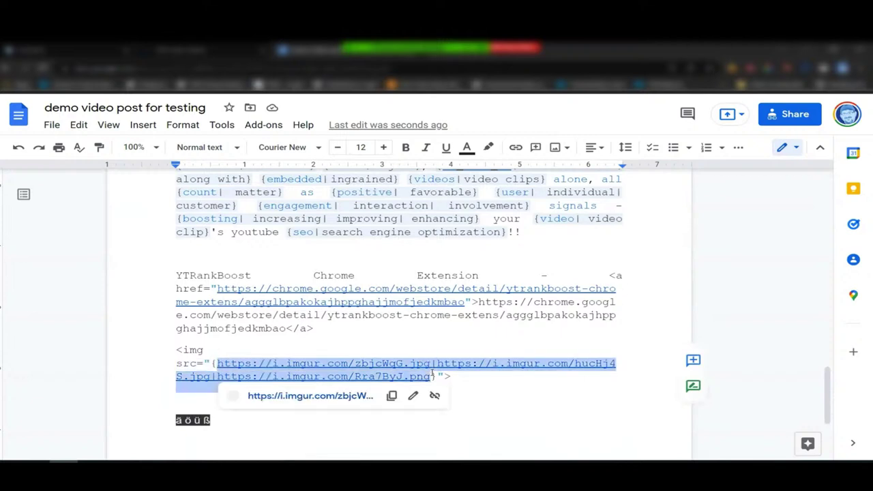
{"action": "left_click", "coordinate": [415, 336]}
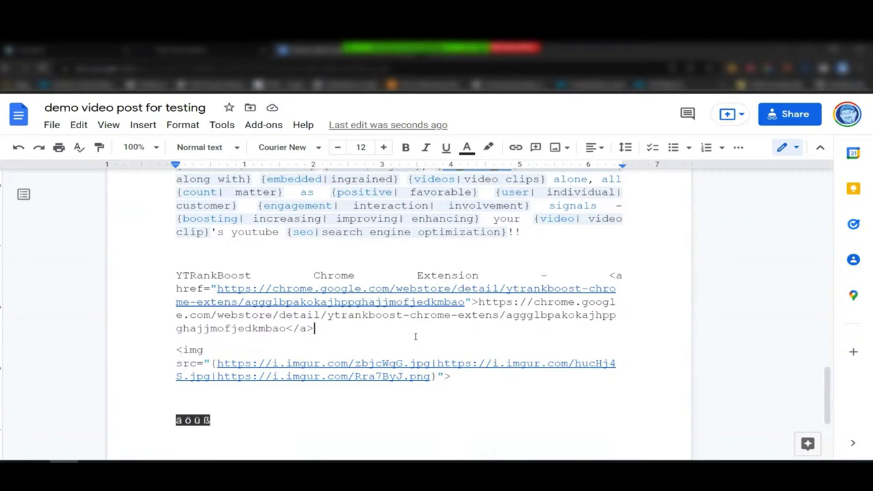
{"action": "key", "text": "ctrl+a"}
{"action": "scroll", "coordinate": [413, 336], "scroll_direction": "up", "scroll_amount": 10}
{"action": "scroll", "coordinate": [411, 337], "scroll_direction": "up", "scroll_amount": 10}
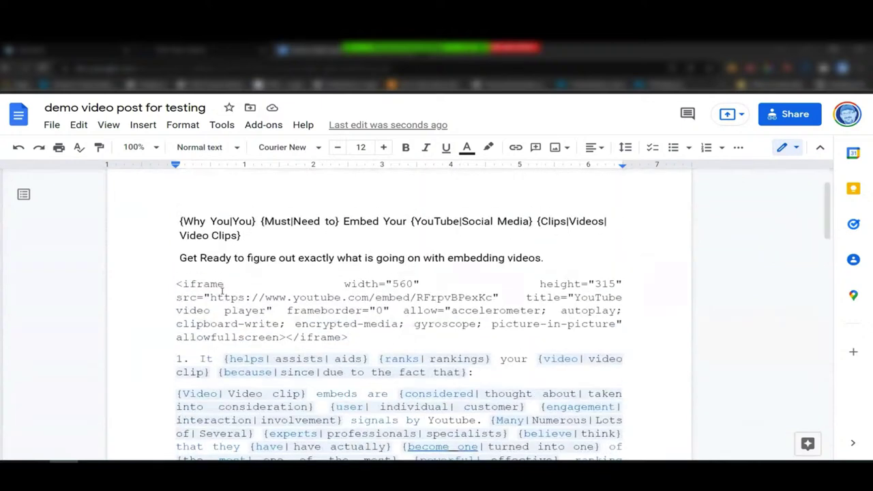
{"action": "left_click_drag", "start_coordinate": [173, 285], "coordinate": [349, 333]}
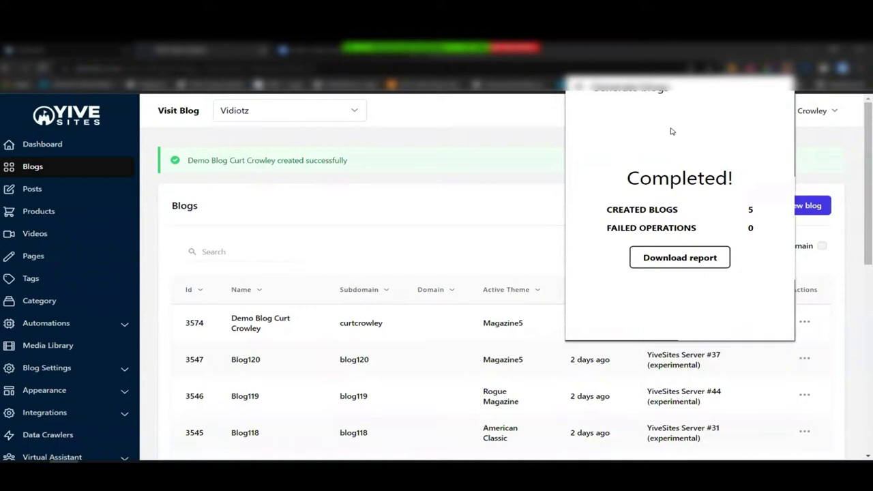
Download the bulk-generation report and open the AutoYive Report CSV from the download bar.
{"action": "left_click", "coordinate": [659, 259]}
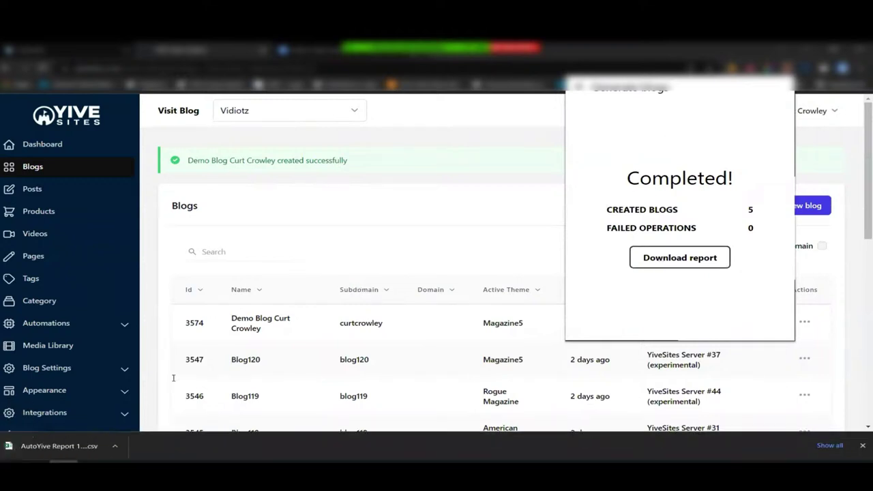
{"action": "left_click", "coordinate": [15, 447]}
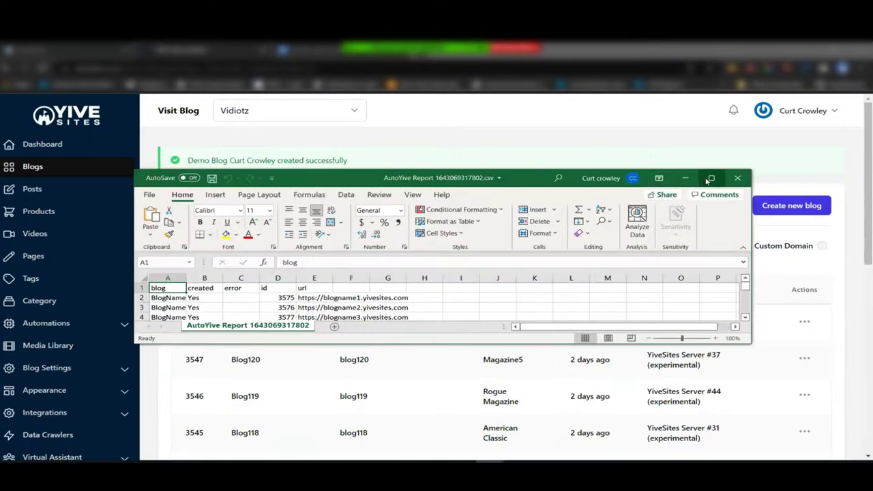
Autofit column A, check blog IDs 3575–3579 in D2:D6 and URLs in E2:E6, then return to YiveSites.
{"action": "double_click", "coordinate": [650, 187]}
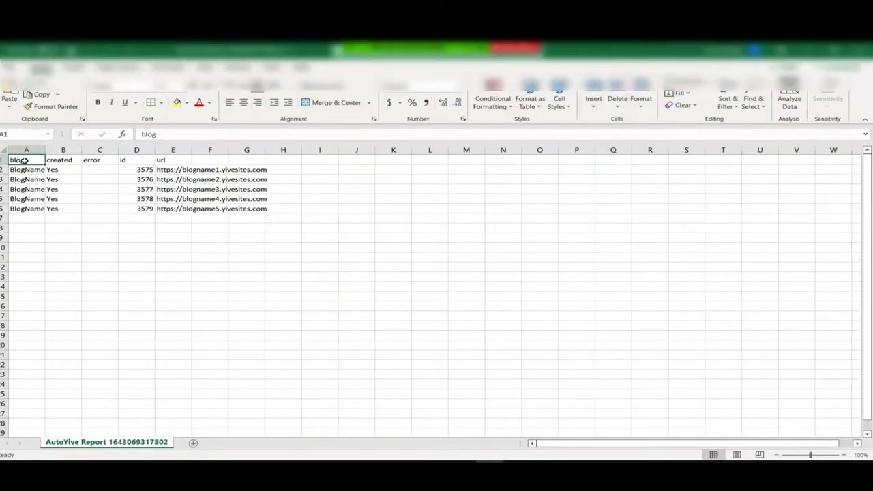
{"action": "double_click", "coordinate": [48, 150]}
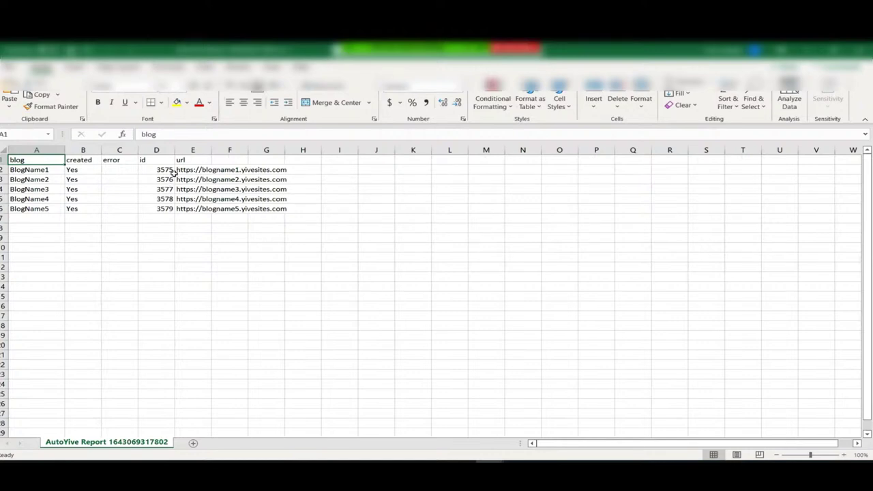
{"action": "left_click_drag", "start_coordinate": [187, 171], "coordinate": [191, 208]}
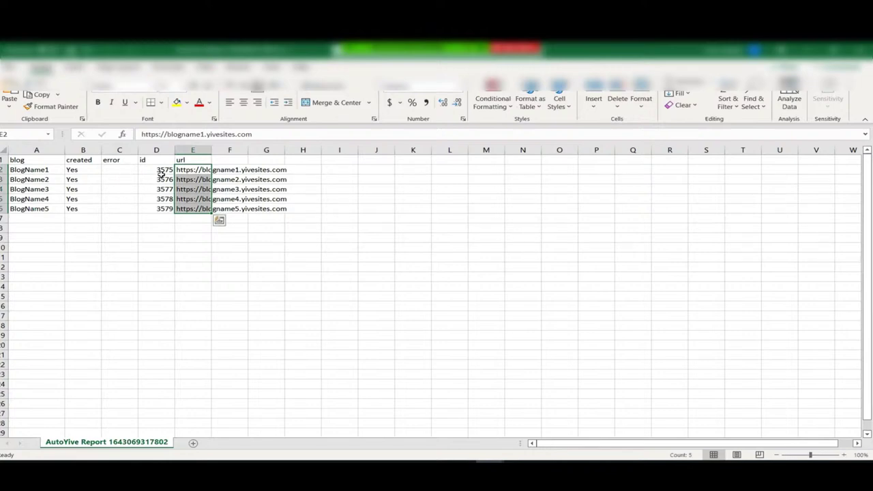
{"action": "left_click_drag", "start_coordinate": [162, 172], "coordinate": [164, 208]}
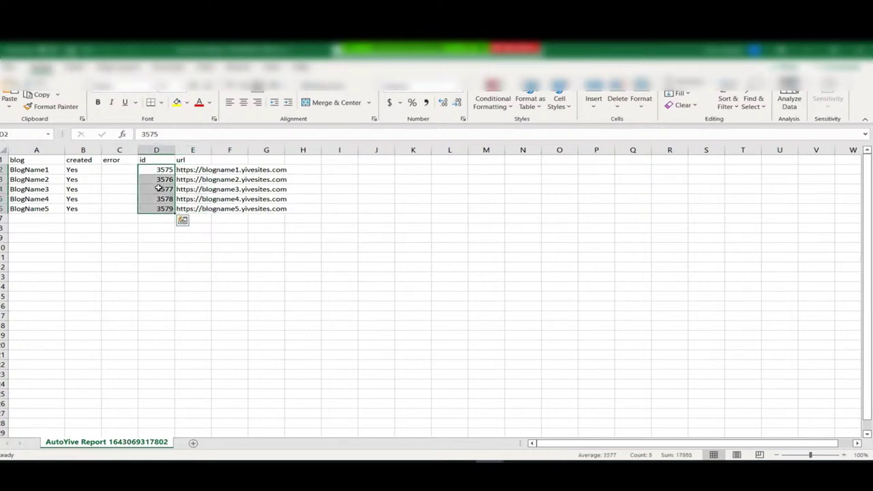
{"action": "left_click", "coordinate": [184, 171]}
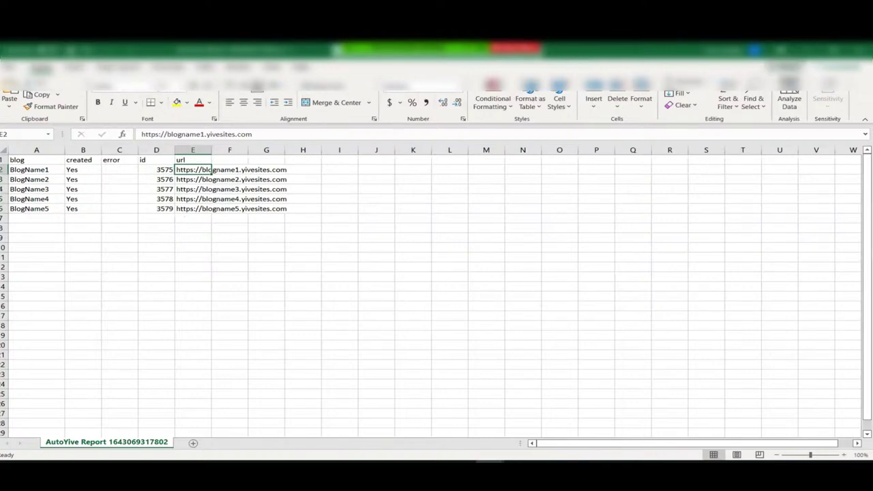
{"action": "left_click", "coordinate": [805, 55]}
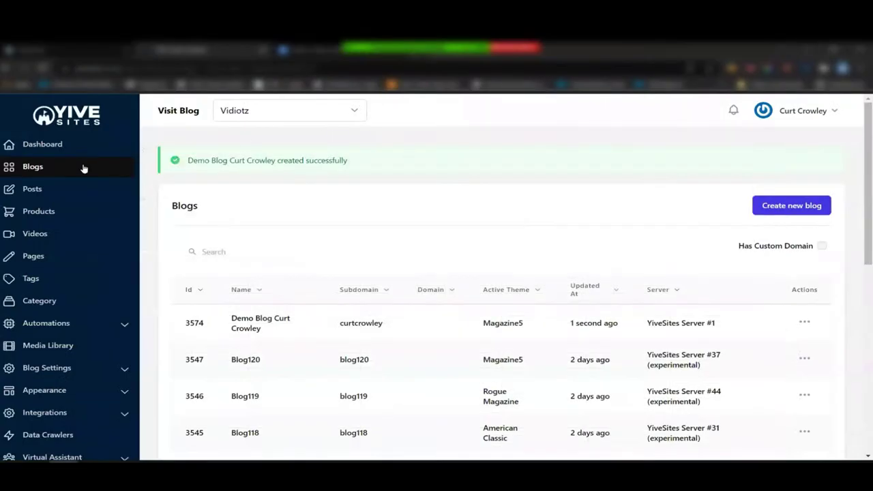
Scroll the refreshed Blogs table to check BlogName1–BlogName5 (IDs 3575–3579) are listed.
{"action": "scroll", "coordinate": [314, 266], "scroll_direction": "down", "scroll_amount": 6}
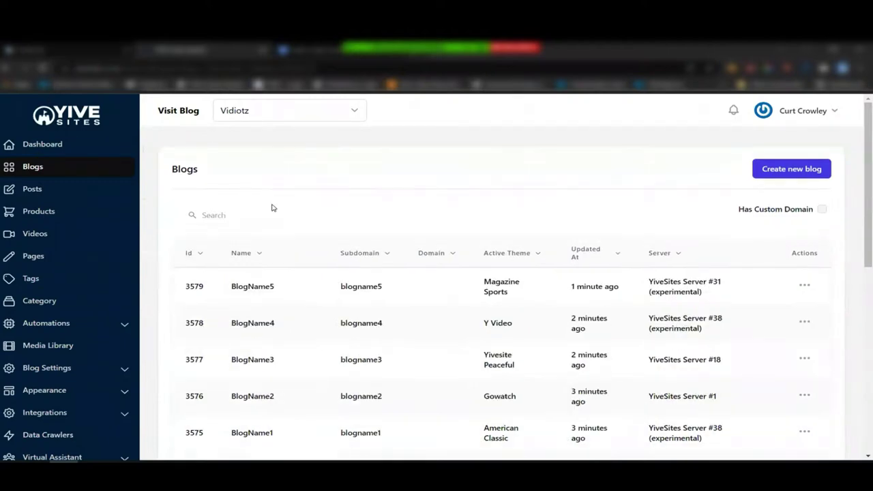
{"action": "scroll", "coordinate": [286, 232], "scroll_direction": "down", "scroll_amount": 4}
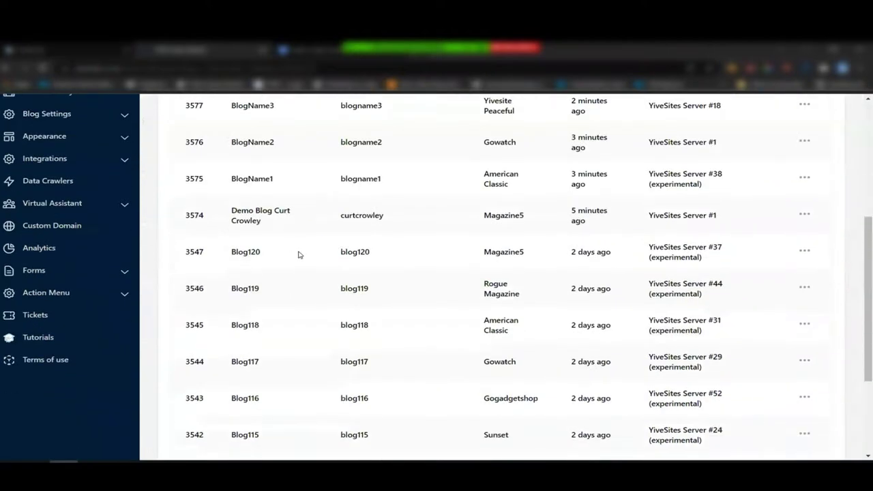
{"action": "scroll", "coordinate": [298, 255], "scroll_direction": "down", "scroll_amount": 3}
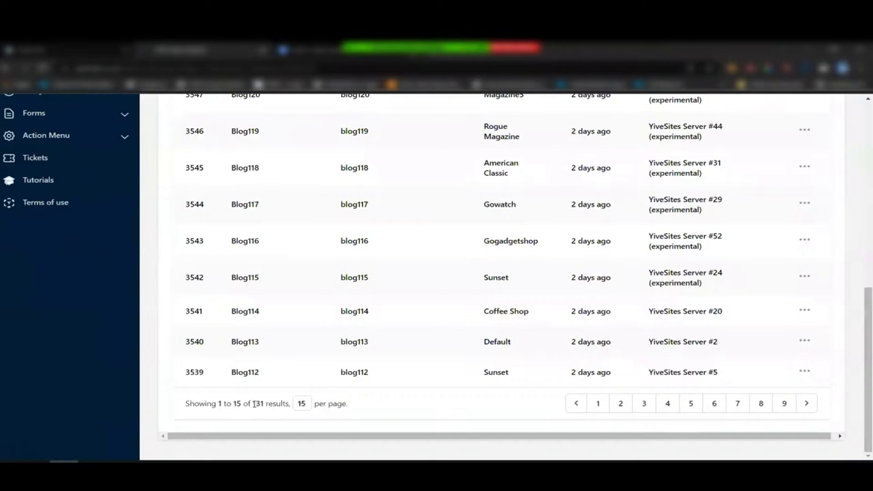
{"action": "scroll", "coordinate": [298, 318], "scroll_direction": "up", "scroll_amount": 4}
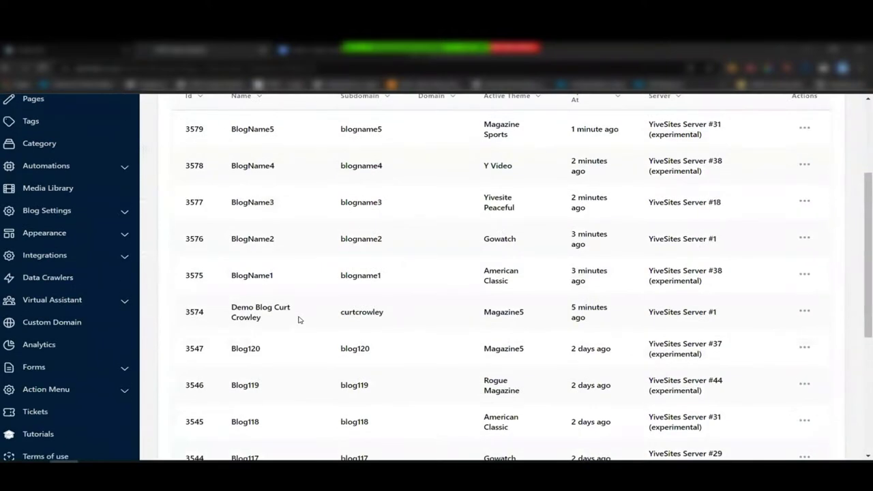
{"action": "scroll", "coordinate": [298, 319], "scroll_direction": "up", "scroll_amount": 1}
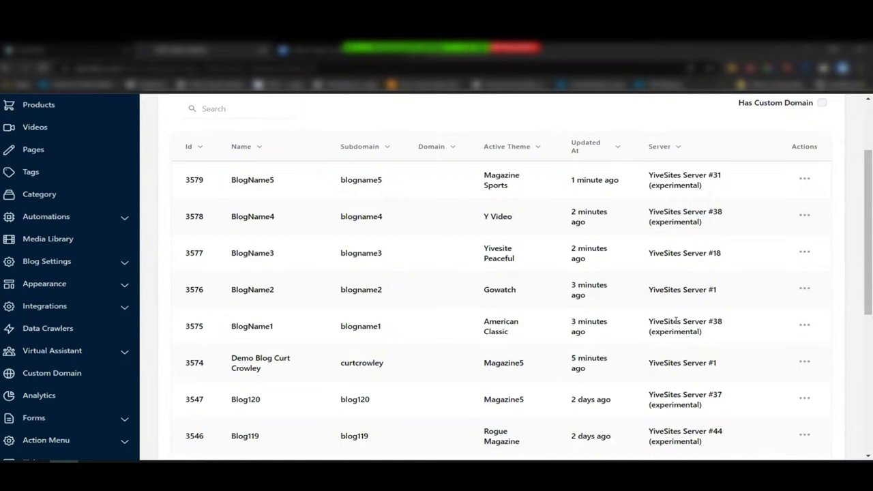
{"action": "scroll", "coordinate": [667, 293], "scroll_direction": "up", "scroll_amount": 2}
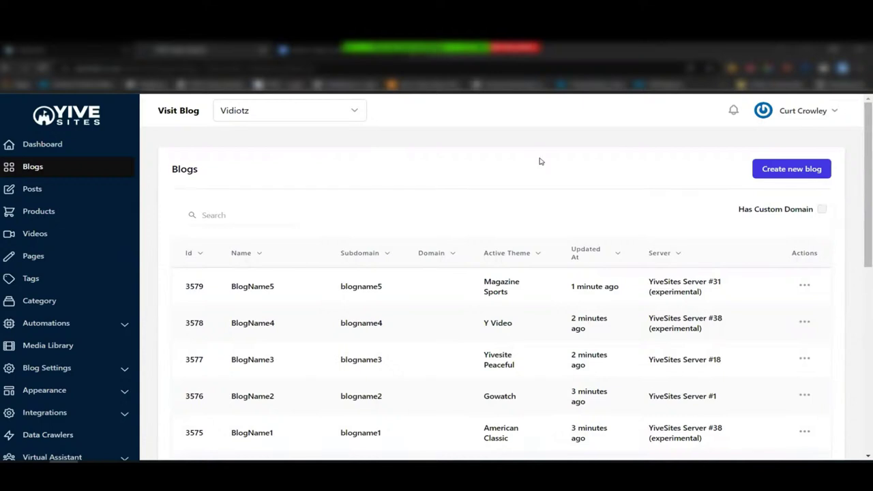
Open the extension's New Post form and look through its blog selection list.
{"action": "left_click", "coordinate": [789, 68]}
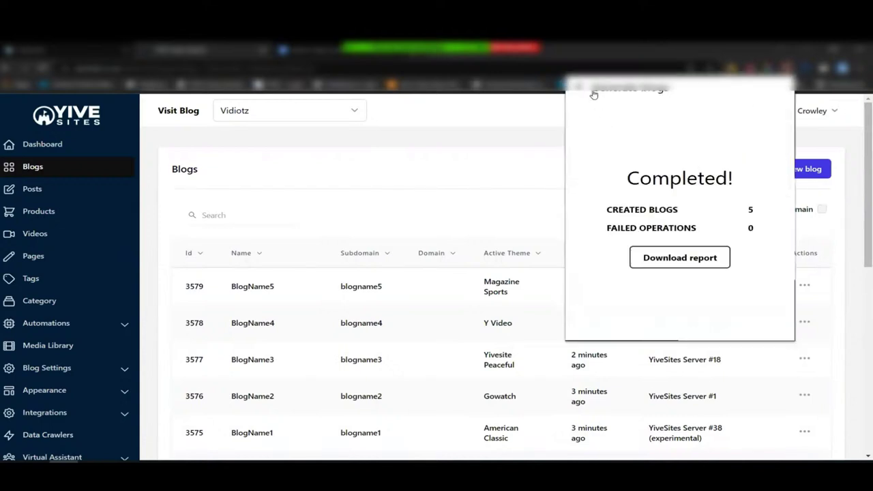
{"action": "left_click", "coordinate": [579, 91]}
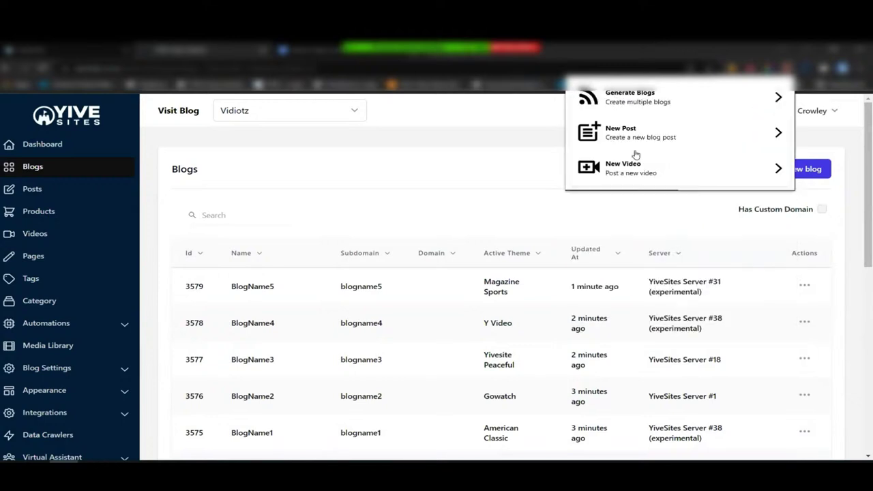
{"action": "left_click", "coordinate": [632, 137]}
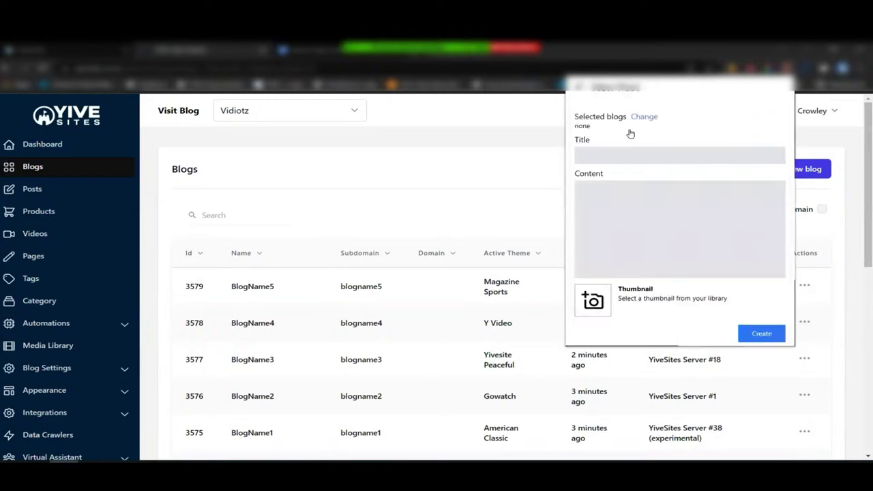
{"action": "left_click", "coordinate": [643, 118]}
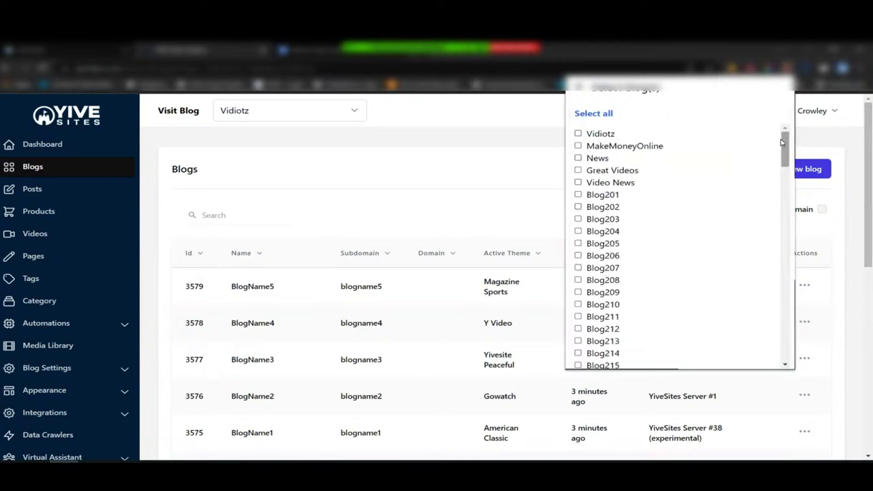
{"action": "left_click_drag", "start_coordinate": [782, 151], "coordinate": [783, 182]}
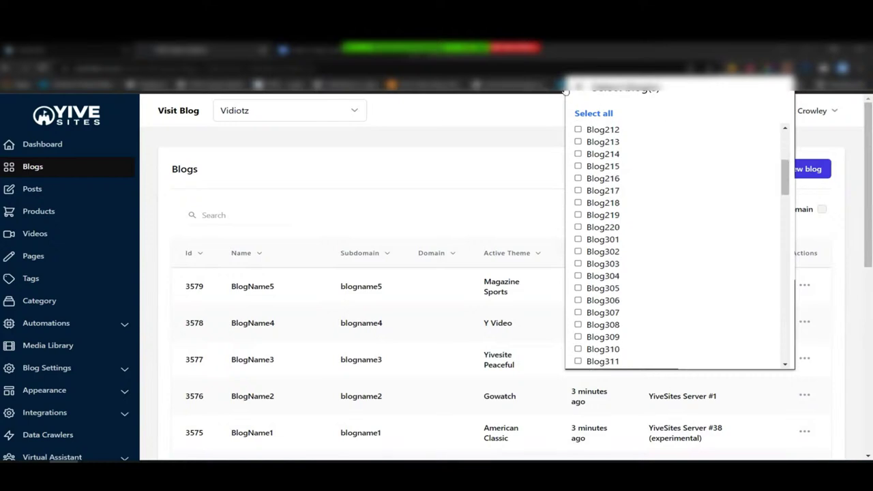
{"action": "left_click", "coordinate": [577, 90]}
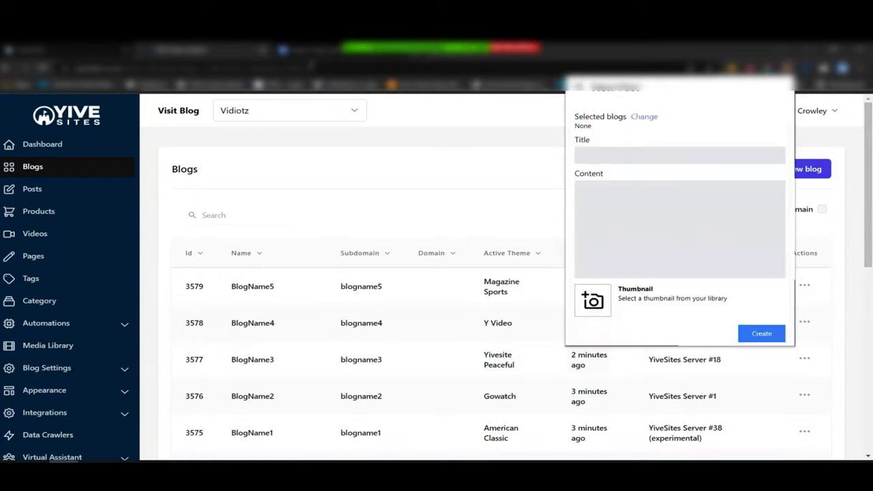
Copy the entire demo video post from the Google Docs tab and return to YiveSites.
{"action": "key", "text": "ctrl+Tab"}
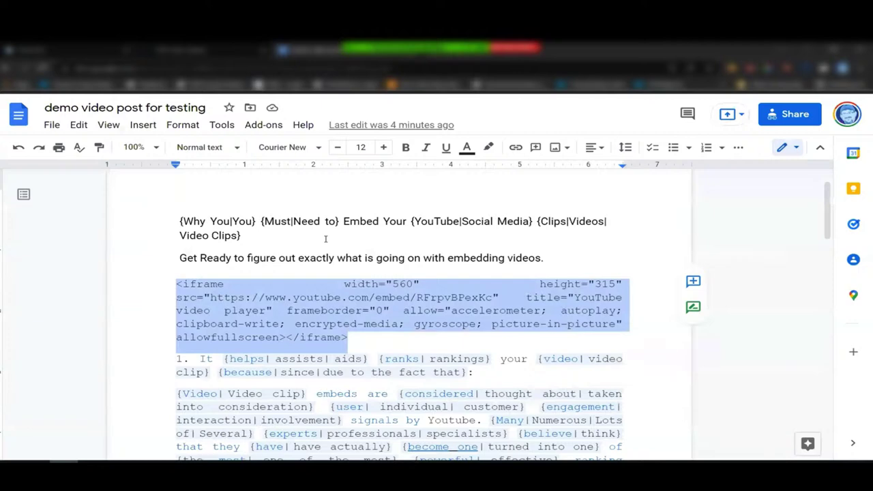
{"action": "left_click", "coordinate": [326, 238]}
{"action": "key", "text": "ctrl+a"}
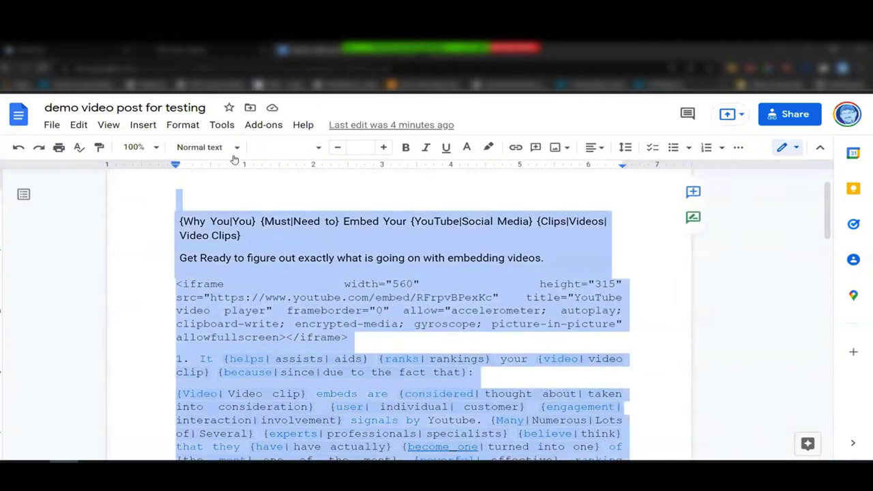
{"action": "key", "text": "ctrl+shift+Tab"}
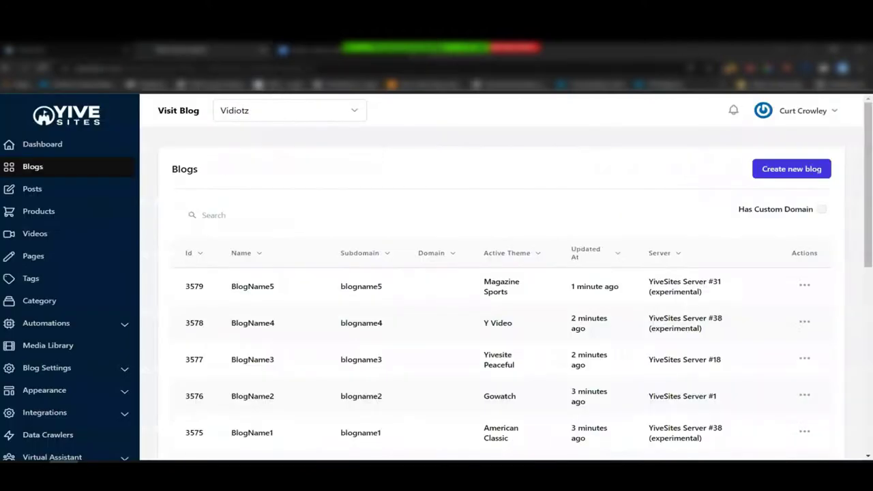
Paste the full spintax video post into a new post's Content and select its headline.
{"action": "left_click", "coordinate": [790, 71]}
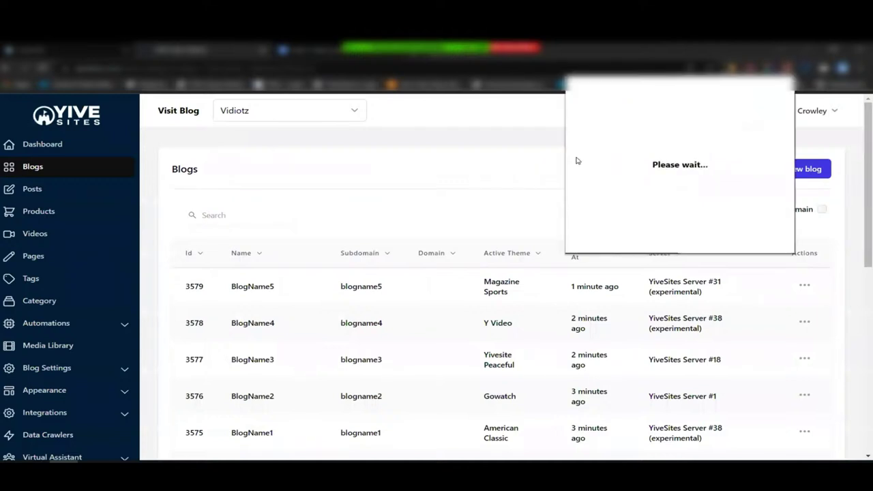
{"action": "left_click", "coordinate": [604, 200]}
{"action": "key", "text": "ctrl+v"}
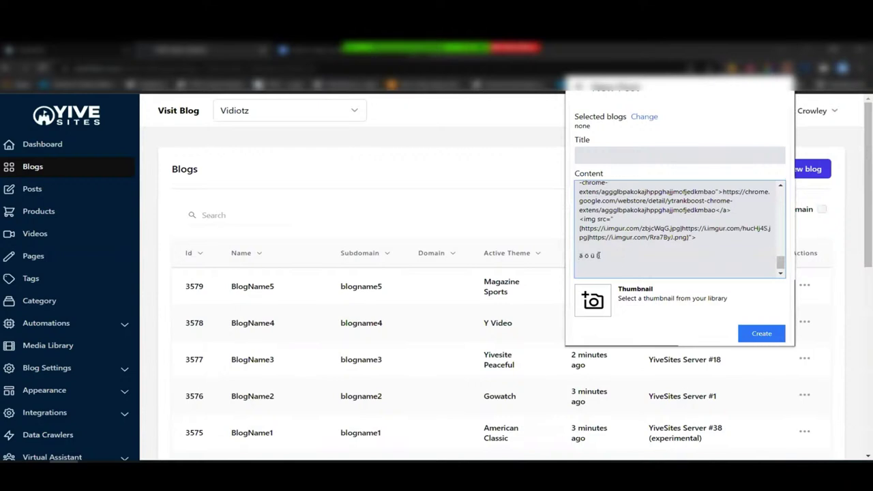
{"action": "scroll", "coordinate": [606, 255], "scroll_direction": "up", "scroll_amount": 10}
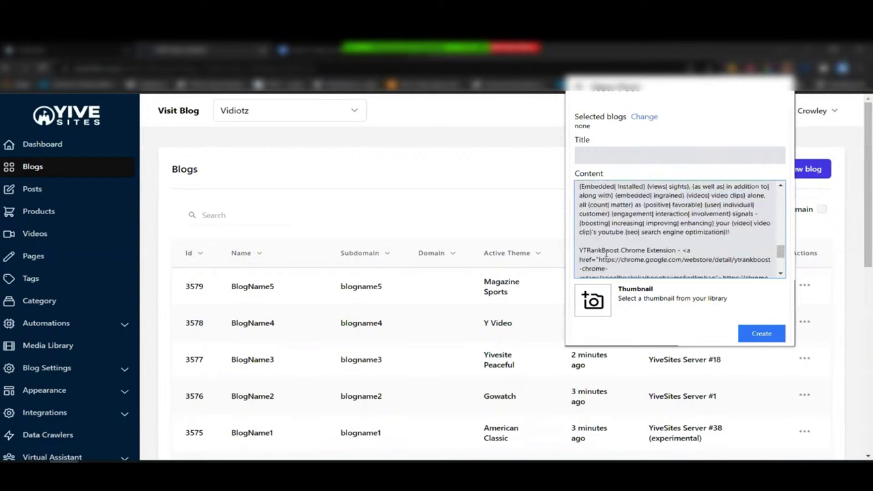
{"action": "mouse_move", "coordinate": [681, 199]}
{"action": "left_mouse_down"}
{"action": "mouse_move", "coordinate": [568, 197]}
{"action": "mouse_move", "coordinate": [619, 189]}
{"action": "mouse_move", "coordinate": [692, 198]}
{"action": "left_mouse_up"}
{"action": "key", "text": "ctrl+c"}
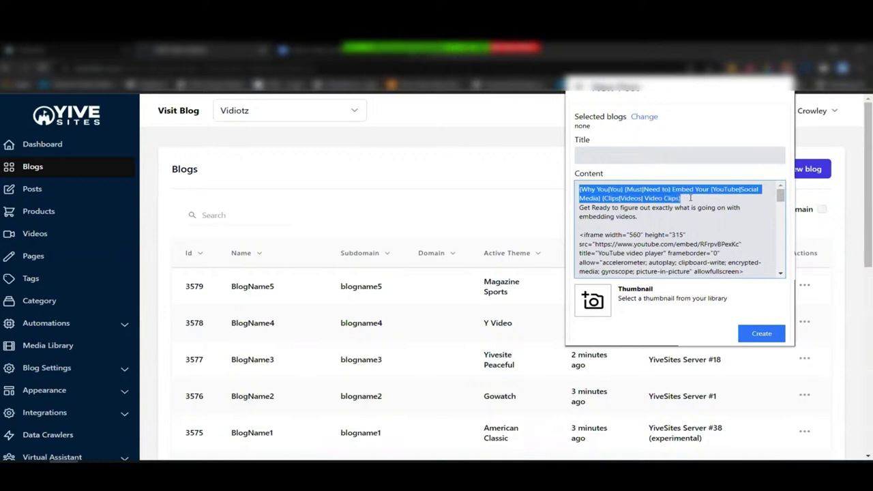
Paste the spintax headline as the post title and add a blank line after the content's title.
{"action": "left_click", "coordinate": [614, 155]}
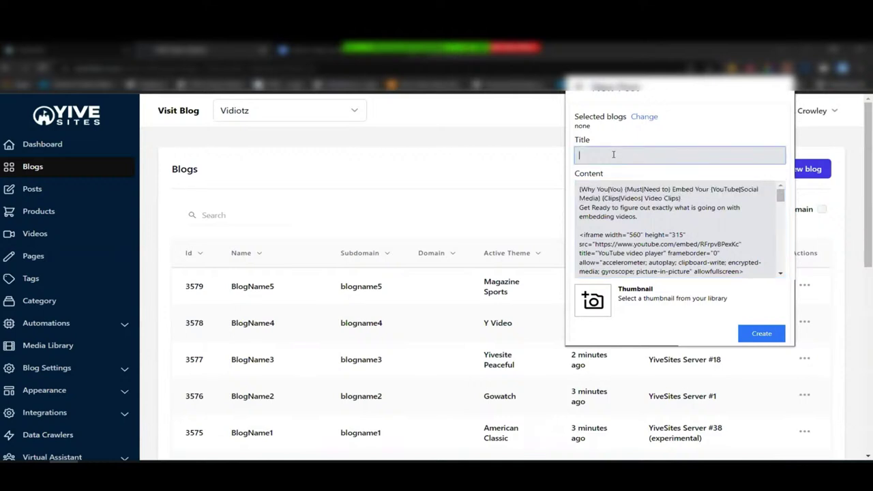
{"action": "key", "text": "ctrl+v"}
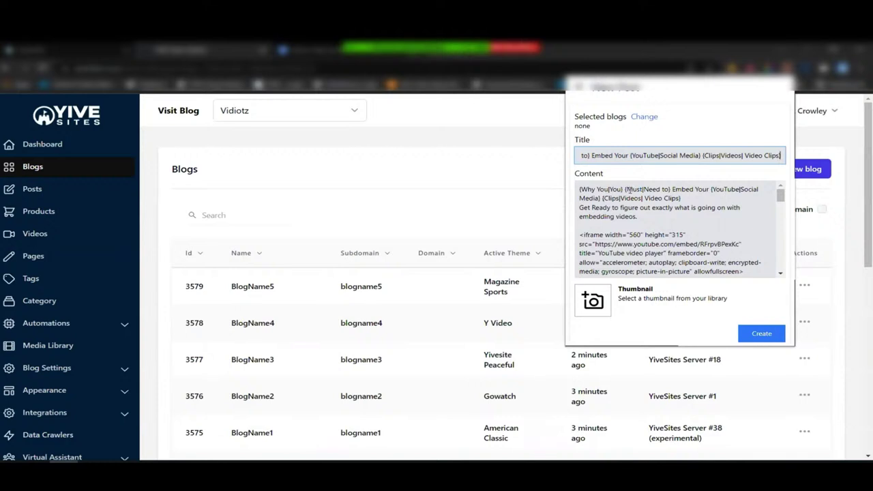
{"action": "left_click", "coordinate": [689, 197]}
{"action": "key", "text": "Return"}
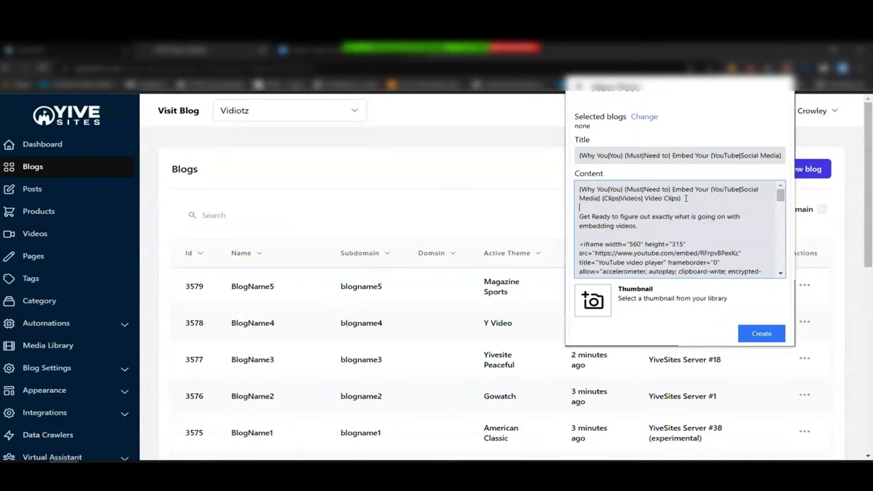
{"action": "scroll", "coordinate": [687, 198], "scroll_direction": "down", "scroll_amount": 10}
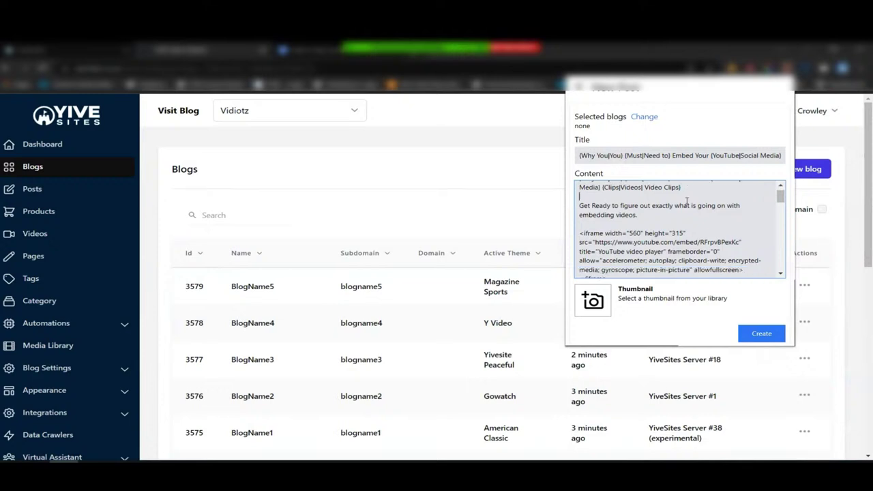
{"action": "left_click", "coordinate": [595, 304]}
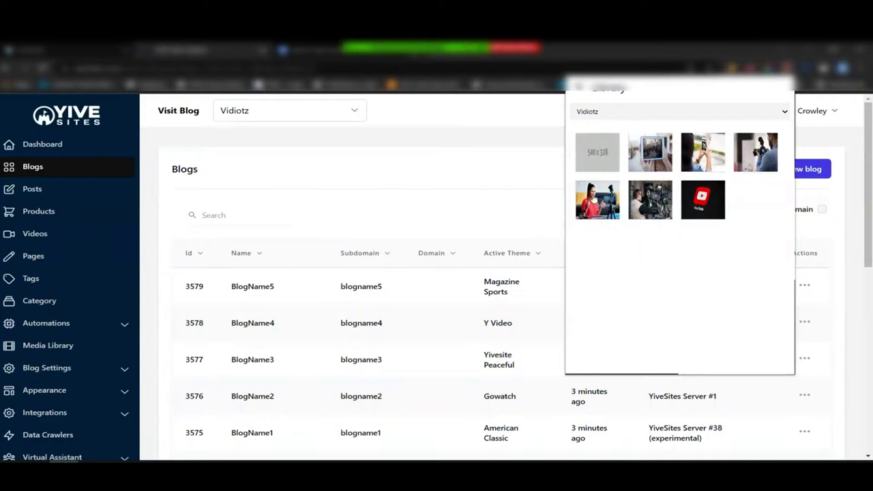
Choose the woman photo from the Vidiotz library as the thumbnail.
{"action": "left_click", "coordinate": [594, 198]}
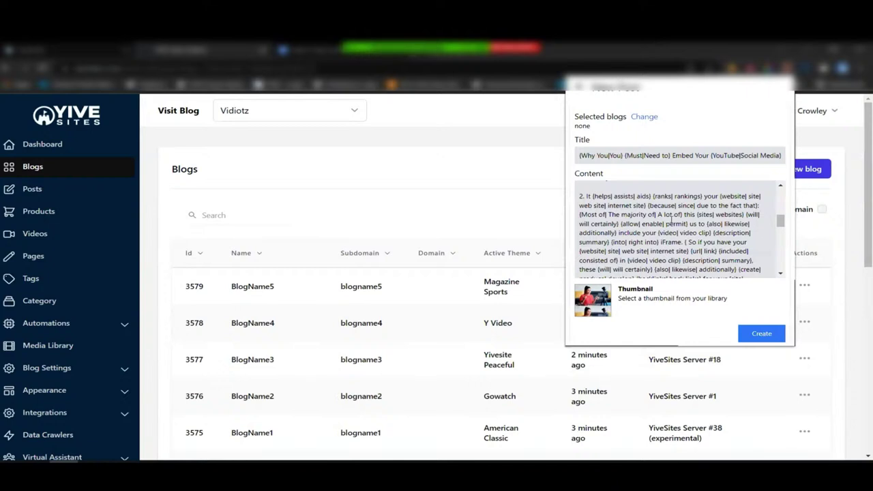
Tick BlogName1, BlogName2, BlogName3, BlogName4 and BlogName5 as target blogs and return to the form.
{"action": "left_click", "coordinate": [648, 120]}
{"action": "scroll", "coordinate": [682, 253], "scroll_direction": "down", "scroll_amount": 10}
{"action": "scroll", "coordinate": [683, 253], "scroll_direction": "down", "scroll_amount": 10}
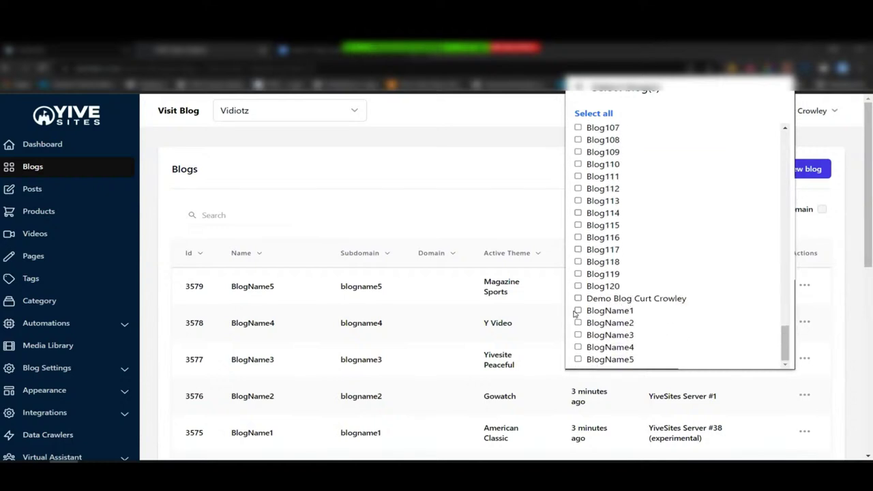
{"action": "left_click", "coordinate": [578, 311]}
{"action": "left_click", "coordinate": [579, 323]}
{"action": "left_click", "coordinate": [578, 335]}
{"action": "left_click", "coordinate": [578, 348]}
{"action": "left_click", "coordinate": [579, 360]}
{"action": "scroll", "coordinate": [662, 243], "scroll_direction": "up", "scroll_amount": 10}
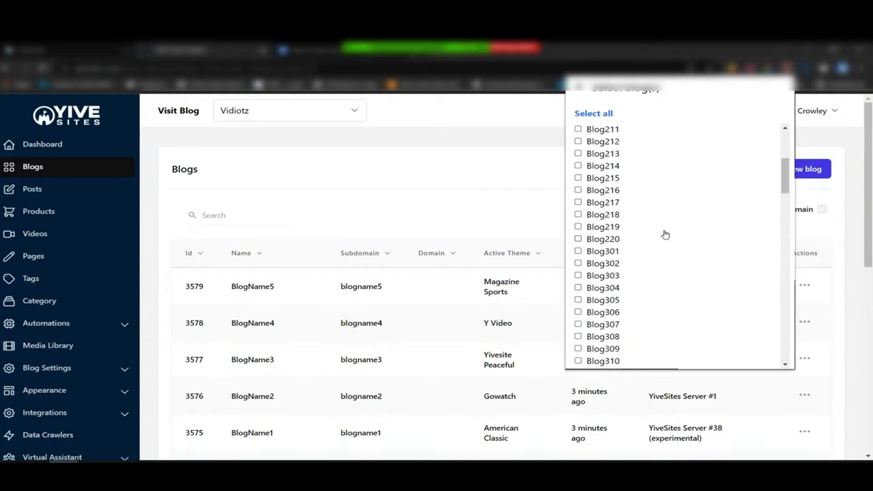
{"action": "scroll", "coordinate": [663, 230], "scroll_direction": "up", "scroll_amount": 5}
{"action": "left_click", "coordinate": [578, 89]}
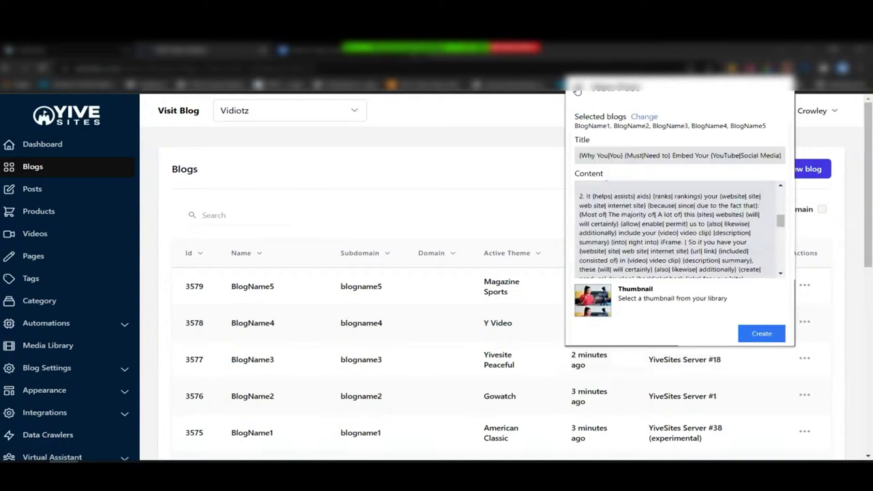
Create the post, submitting it to the five selected blogs, and check its progress.
{"action": "left_click", "coordinate": [762, 333]}
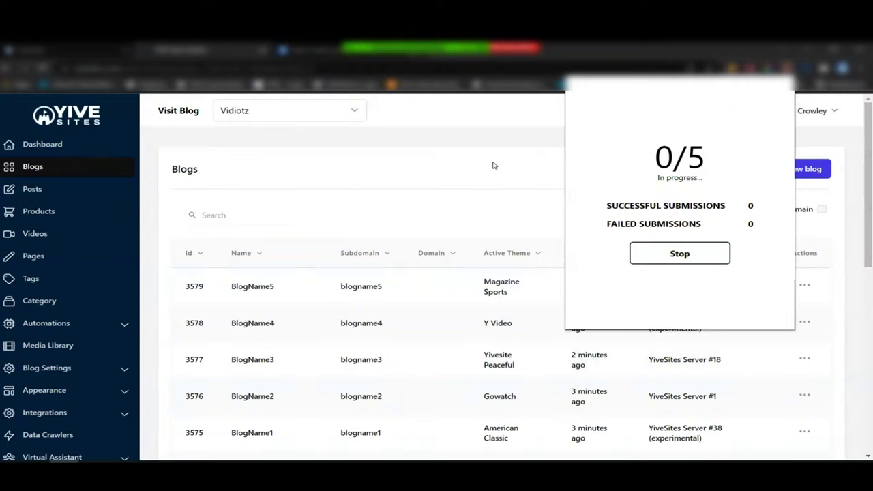
{"action": "left_click", "coordinate": [494, 165]}
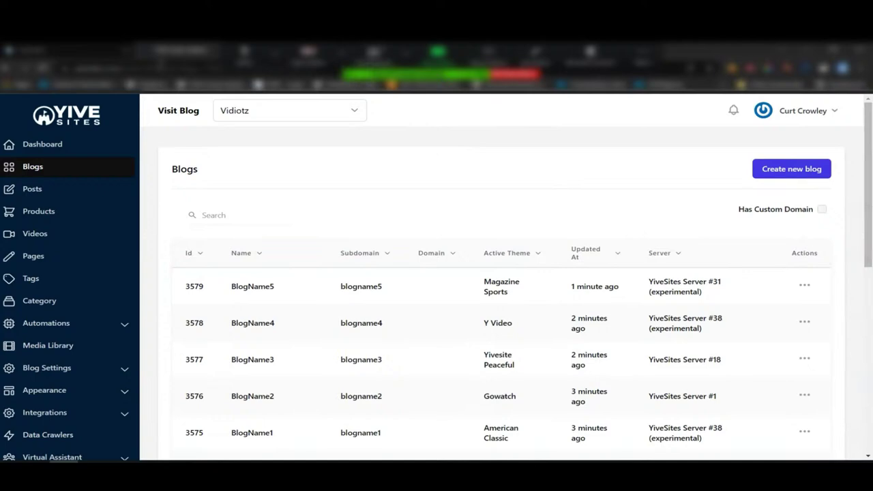
{"action": "key", "text": "ctrl+Tab"}
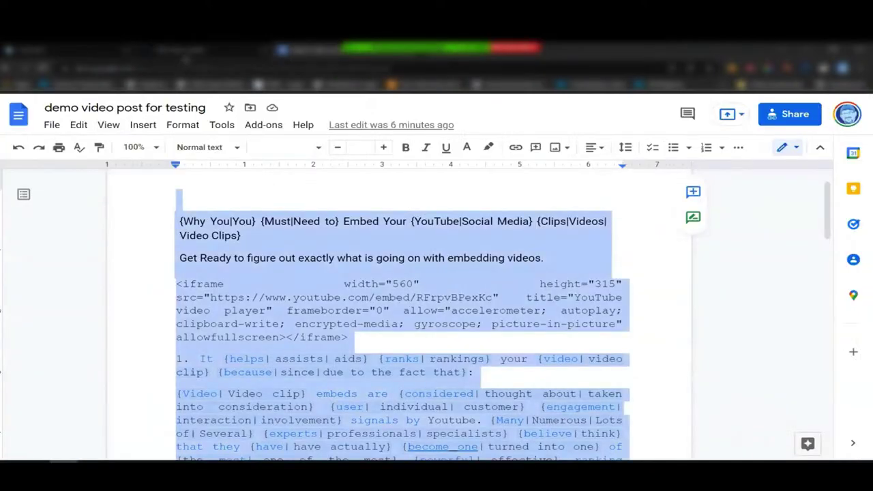
{"action": "key", "text": "ctrl+Tab"}
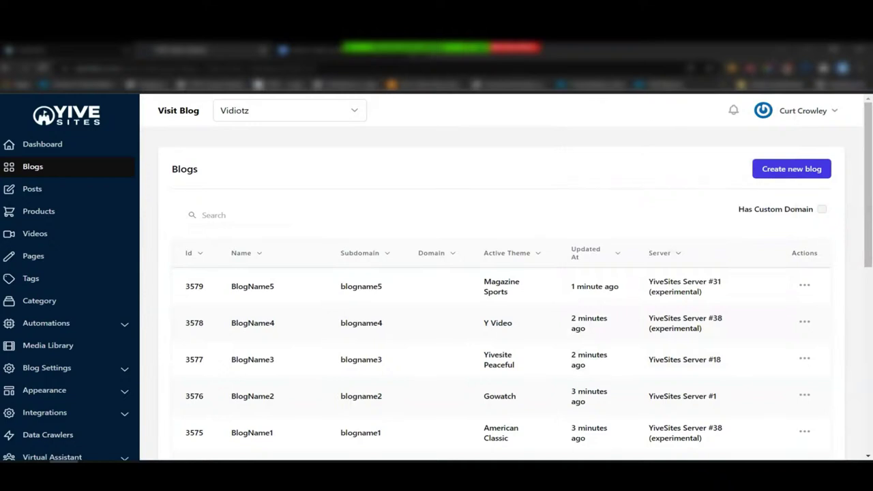
{"action": "left_click", "coordinate": [784, 71]}
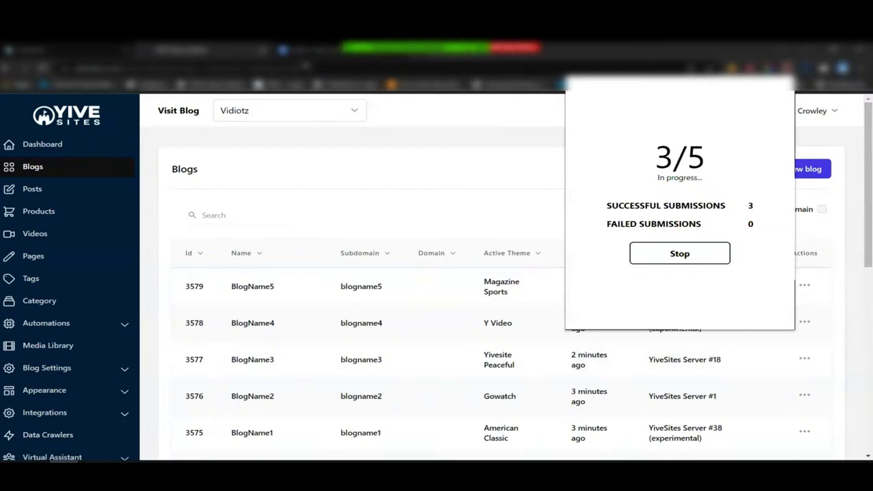
Once posting completes with 5 successes, download the CSV report and open it.
{"action": "left_click", "coordinate": [309, 52]}
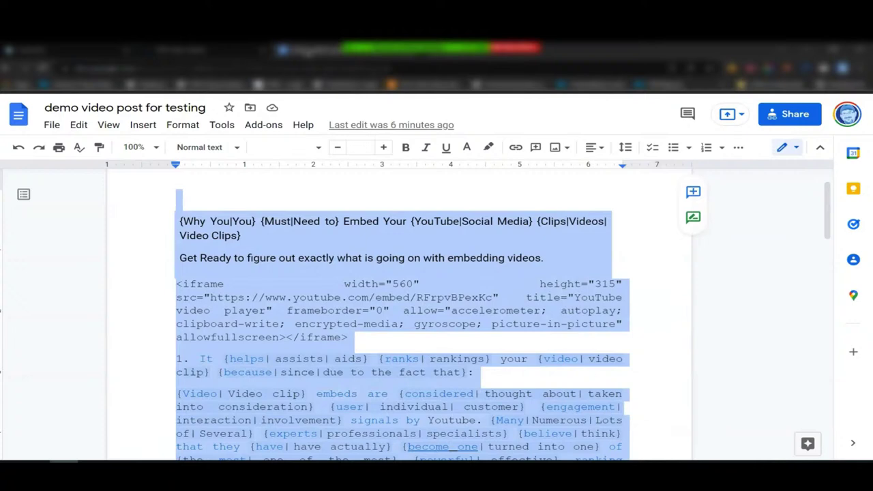
{"action": "left_click", "coordinate": [198, 49]}
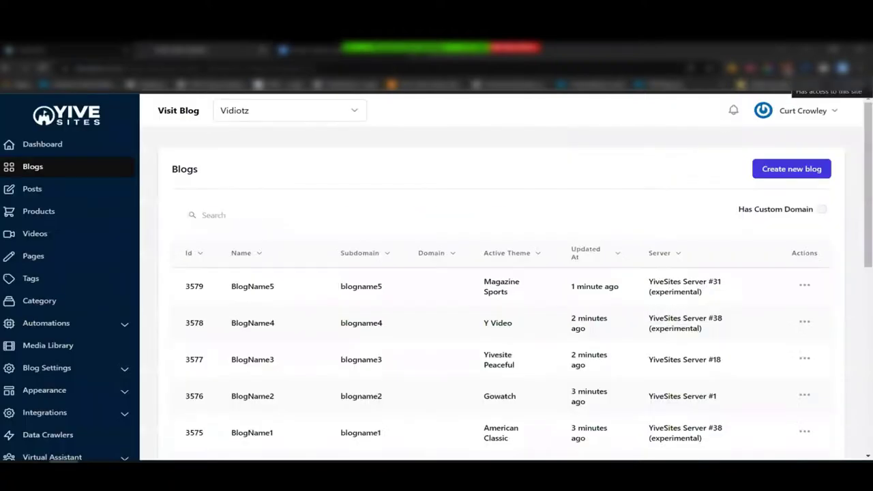
{"action": "left_click", "coordinate": [789, 69]}
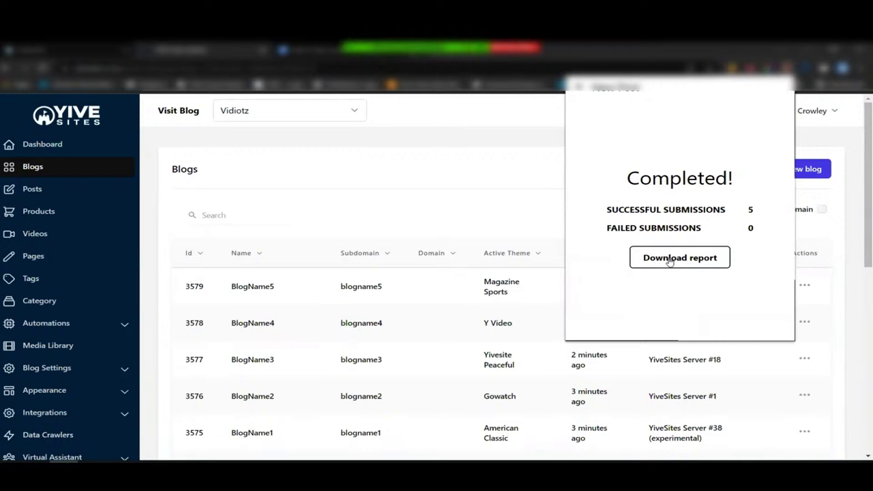
{"action": "left_click", "coordinate": [670, 260]}
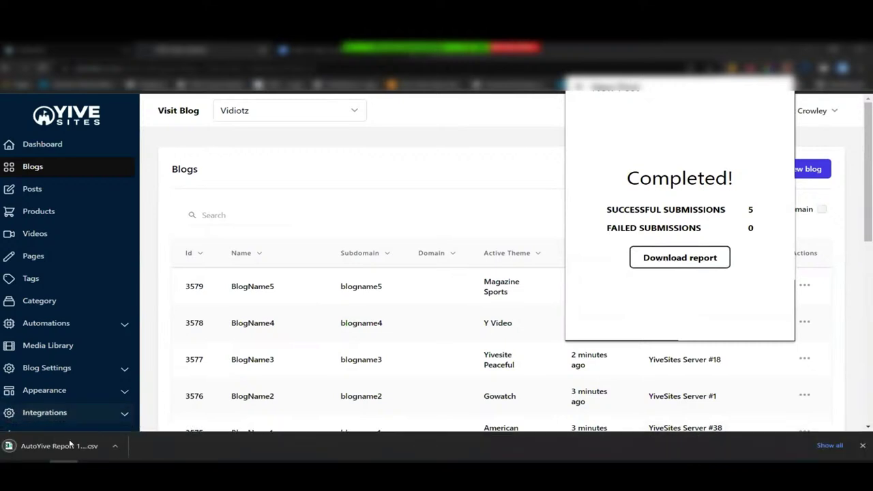
{"action": "left_click", "coordinate": [32, 454]}
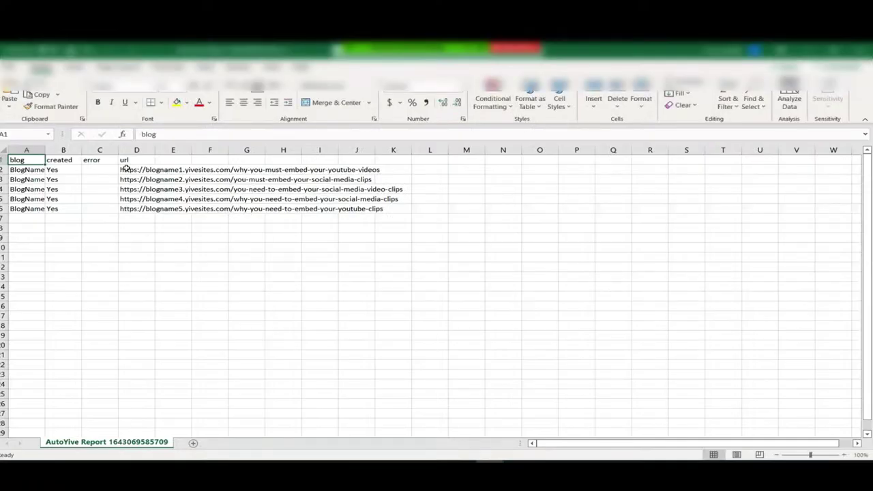
Review the five post URLs in D2:D6 and copy the BlogName5 URL from D6.
{"action": "left_click_drag", "start_coordinate": [125, 170], "coordinate": [128, 209]}
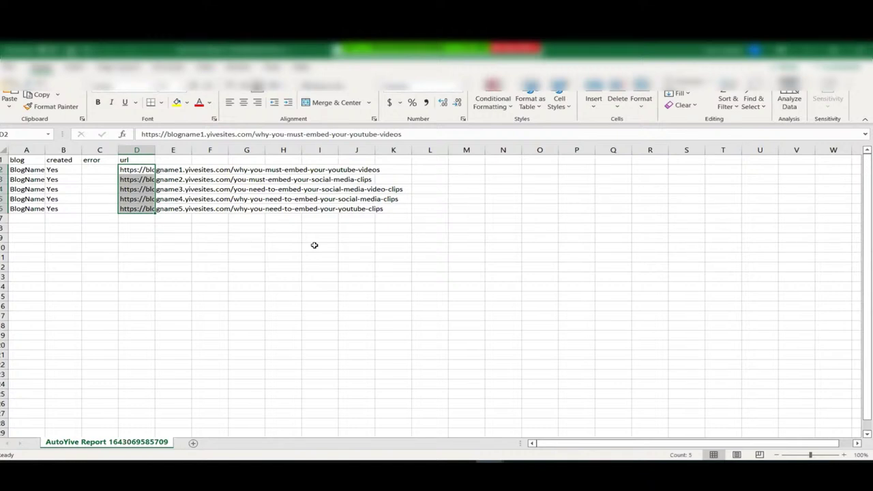
{"action": "left_click", "coordinate": [132, 210]}
{"action": "key", "text": "ctrl+c"}
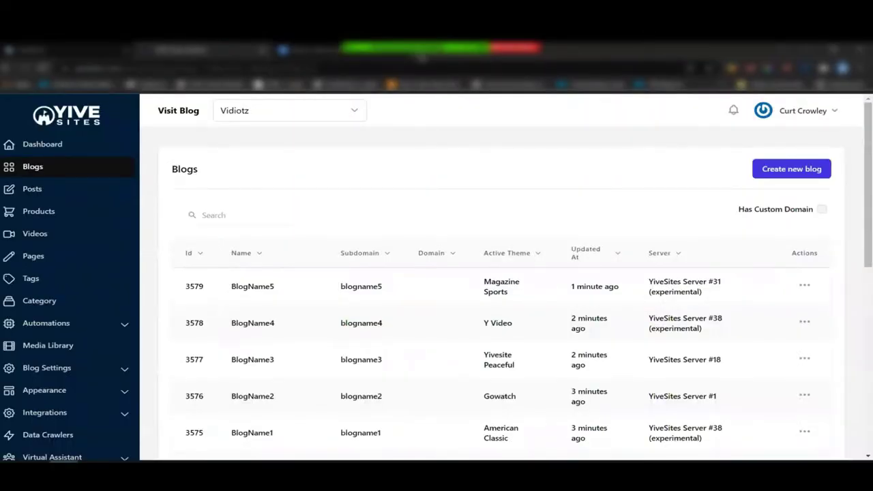
Load the BlogName5 post URL in a new tab and scroll to its ä ö ü ß ending.
{"action": "left_click", "coordinate": [422, 54]}
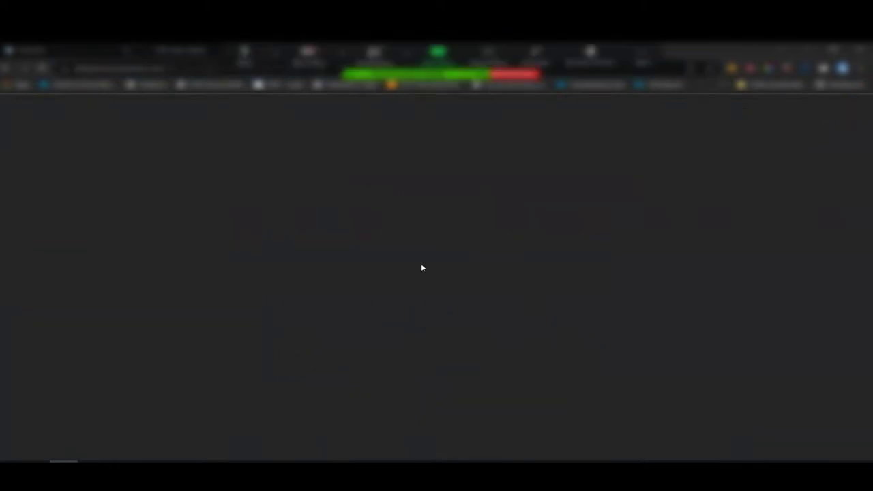
{"action": "scroll", "coordinate": [422, 266], "scroll_direction": "down", "scroll_amount": 5}
{"action": "scroll", "coordinate": [422, 265], "scroll_direction": "down", "scroll_amount": 10}
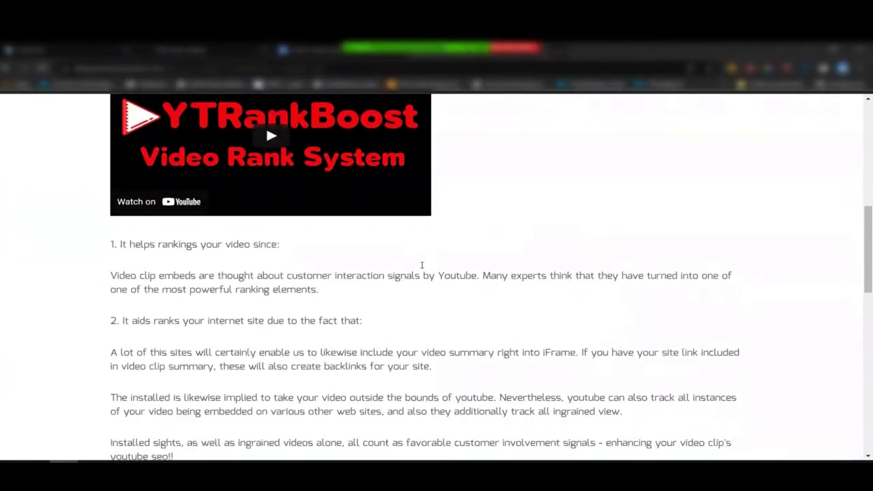
{"action": "scroll", "coordinate": [422, 265], "scroll_direction": "down", "scroll_amount": 4}
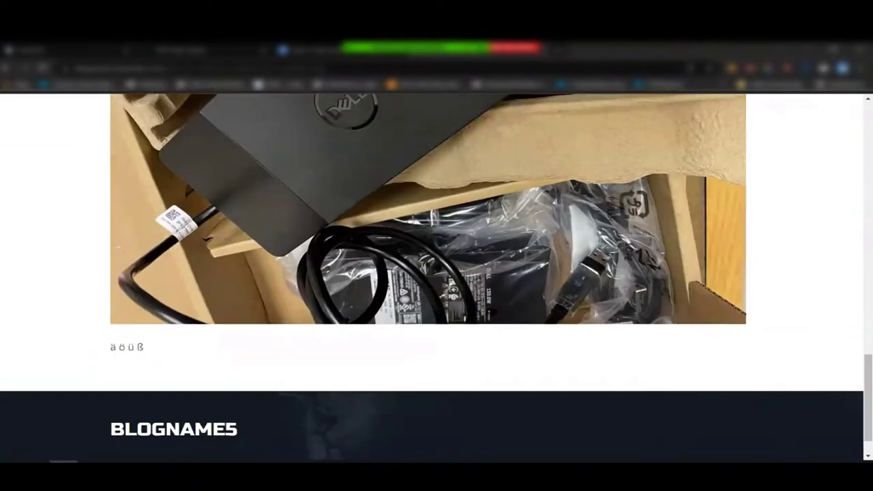
{"action": "left_click_drag", "start_coordinate": [151, 302], "coordinate": [103, 307]}
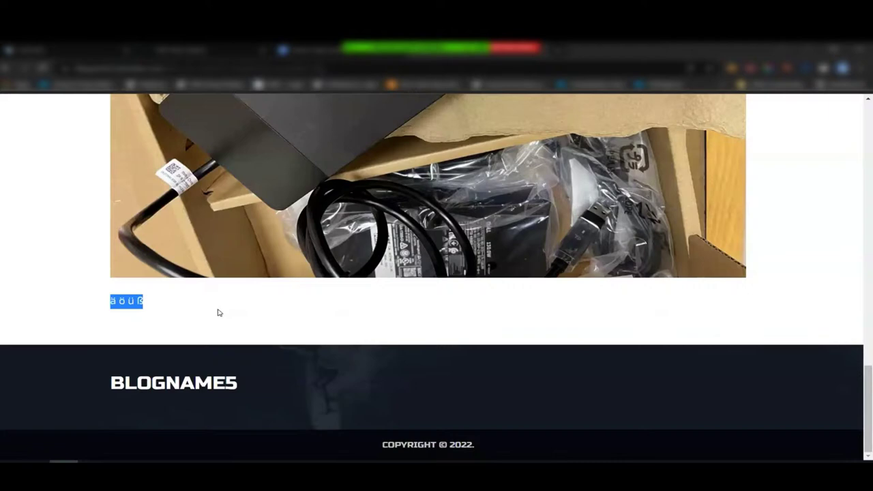
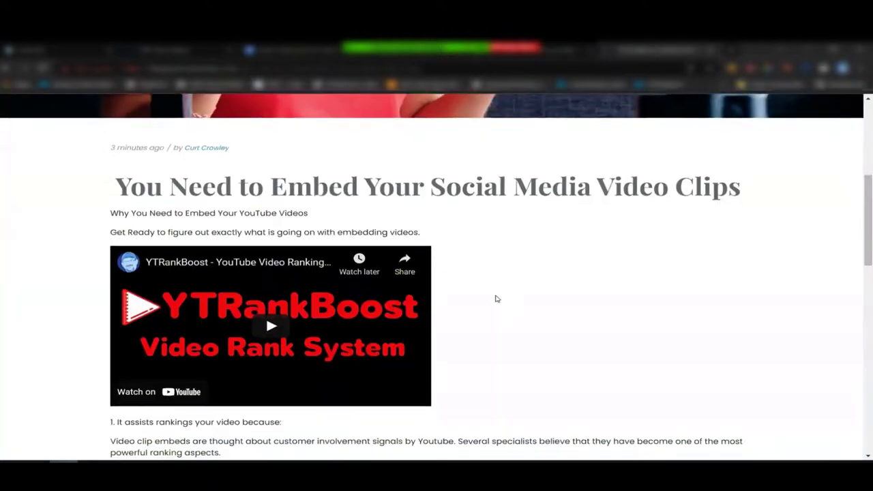
Scroll down the next blog's copy of the spun article to its embedded YouTube video.
{"action": "scroll", "coordinate": [497, 298], "scroll_direction": "down", "scroll_amount": 2}
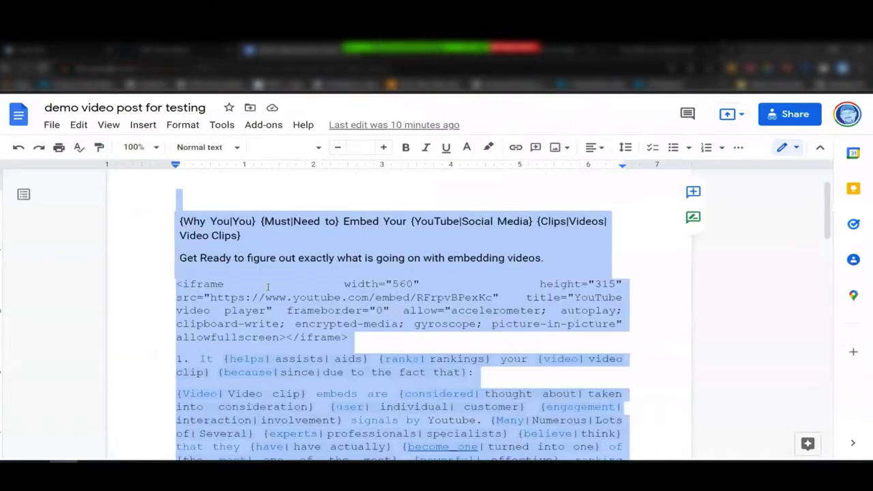
Deselect the article text, return to the YiveSites blogs list and close the 5-successful report.
{"action": "left_click", "coordinate": [294, 245]}
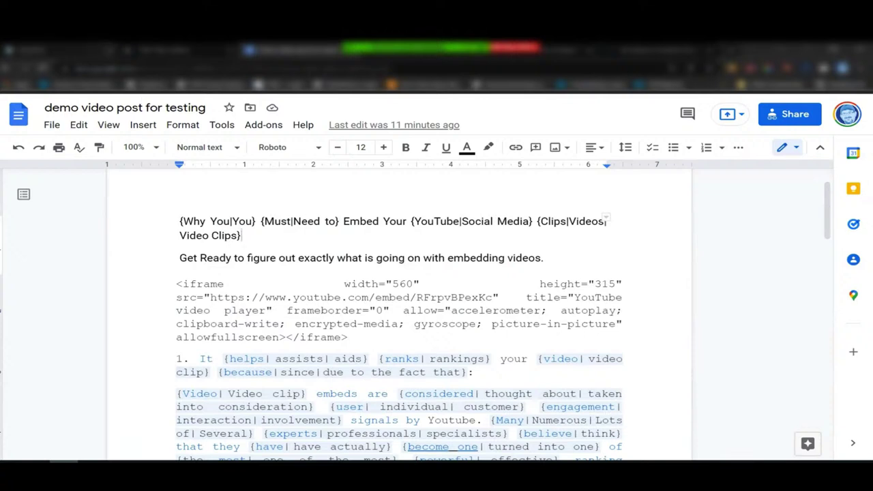
{"action": "left_click", "coordinate": [162, 55]}
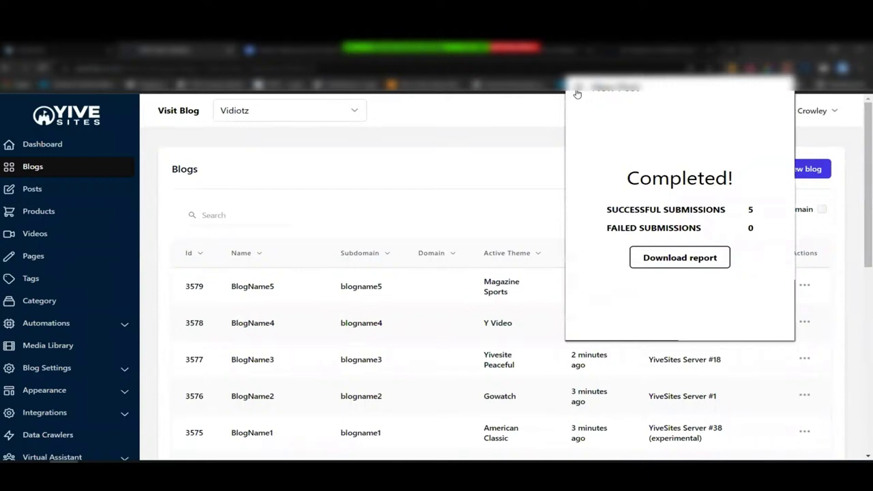
{"action": "left_click", "coordinate": [578, 89]}
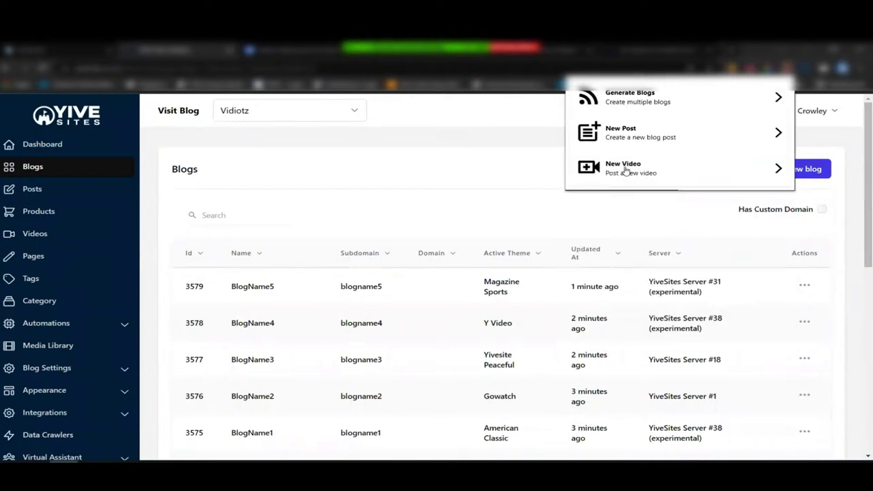
Start a new video post from BlogName5's Videos list.
{"action": "left_click", "coordinate": [53, 195]}
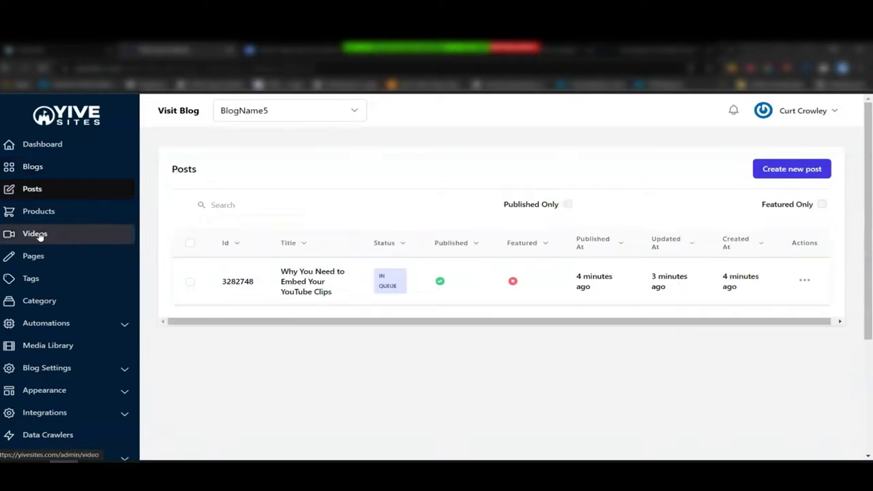
{"action": "left_click", "coordinate": [41, 235]}
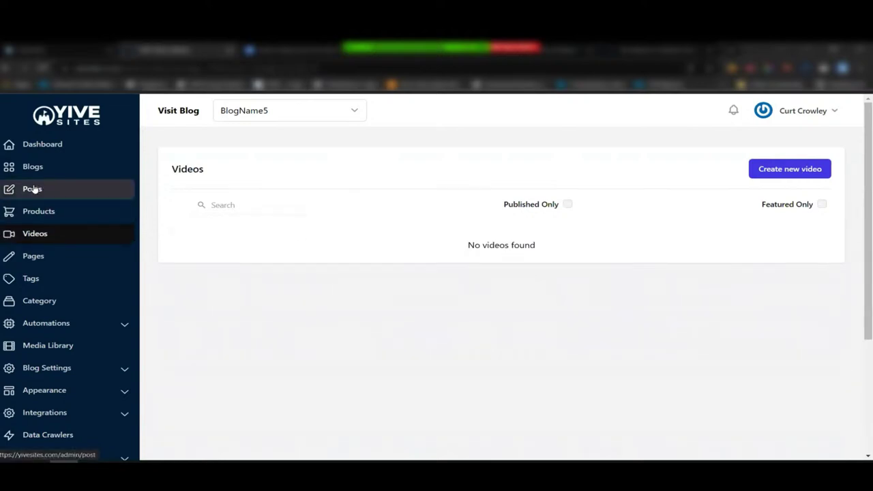
{"action": "key", "text": "alt+Left"}
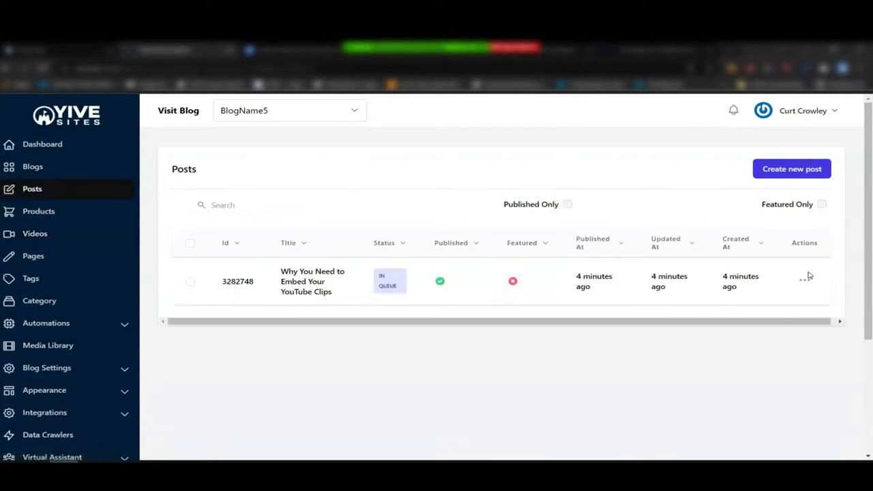
{"action": "left_click", "coordinate": [42, 239]}
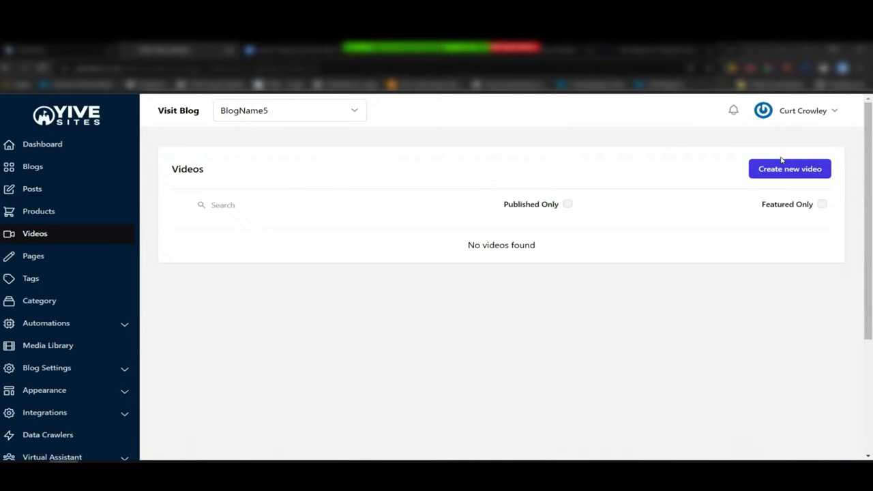
{"action": "left_click", "coordinate": [782, 172]}
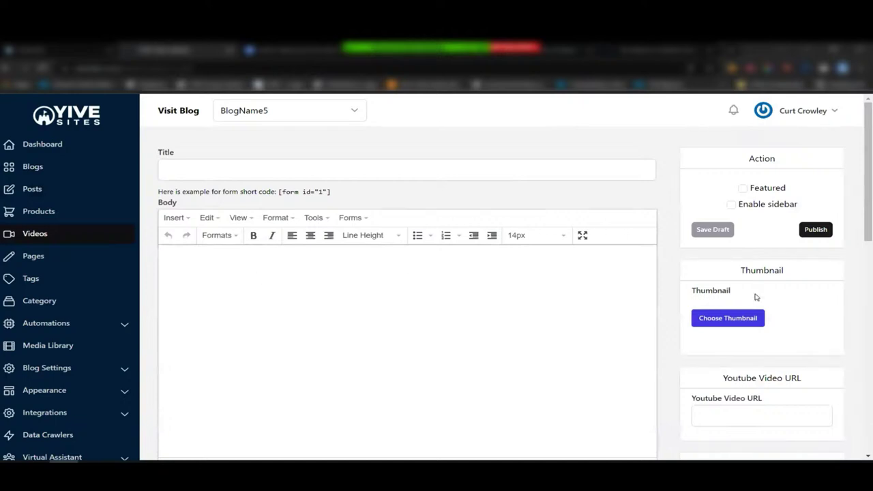
{"action": "scroll", "coordinate": [714, 327], "scroll_direction": "down", "scroll_amount": 3}
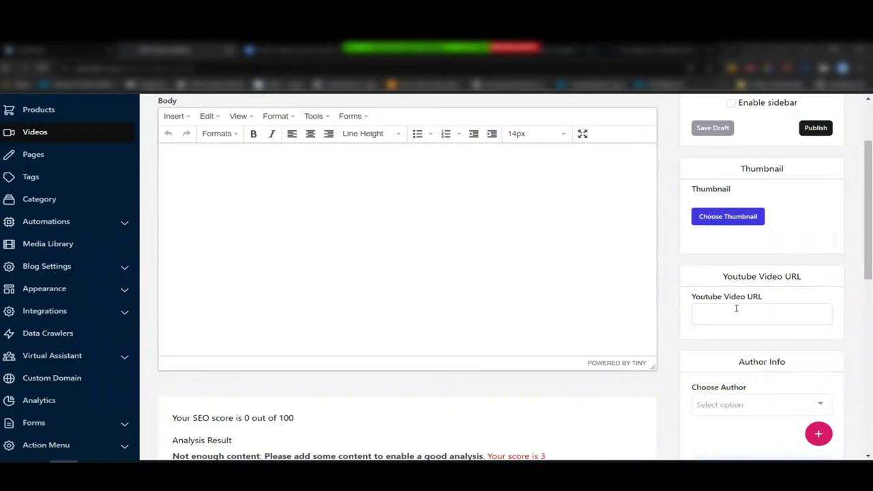
{"action": "left_click_drag", "start_coordinate": [692, 297], "coordinate": [776, 298]}
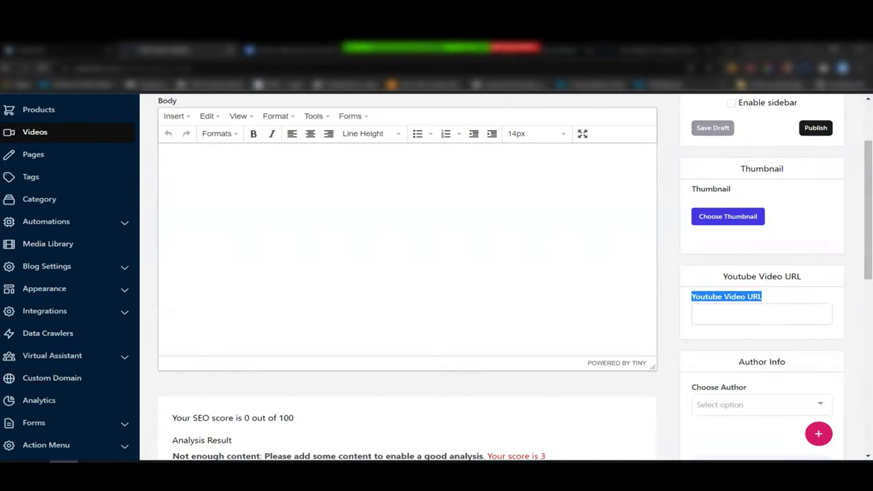
{"action": "left_click", "coordinate": [786, 69]}
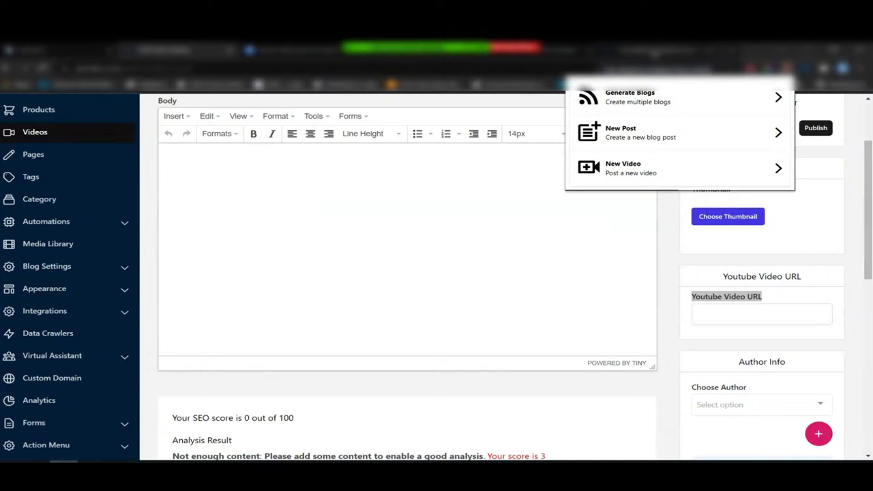
{"action": "left_click", "coordinate": [655, 54]}
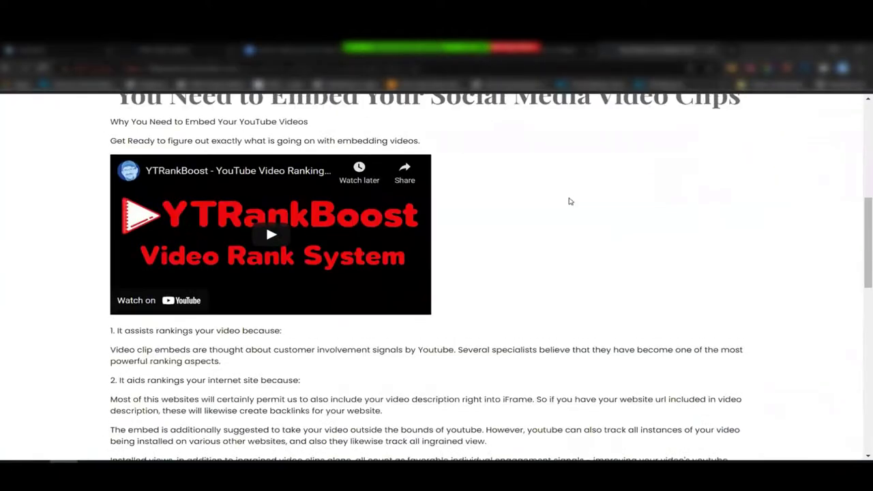
{"action": "scroll", "coordinate": [571, 201], "scroll_direction": "up", "scroll_amount": 10}
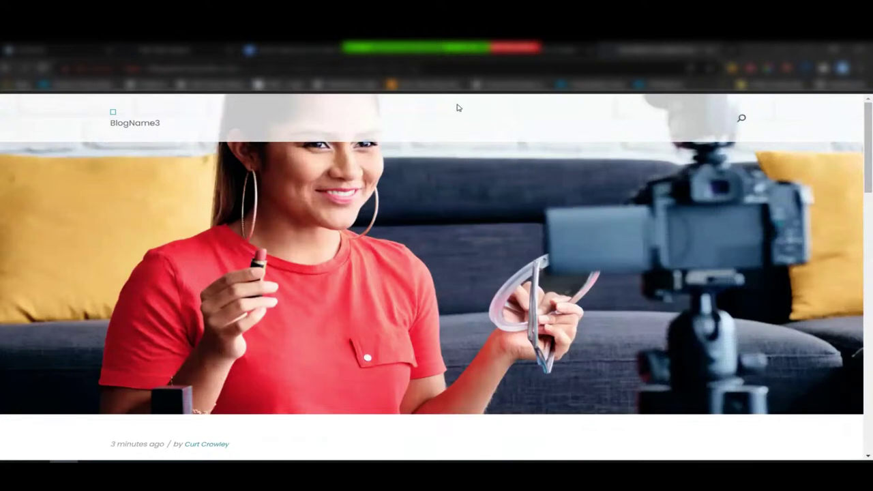
{"action": "left_click", "coordinate": [164, 52]}
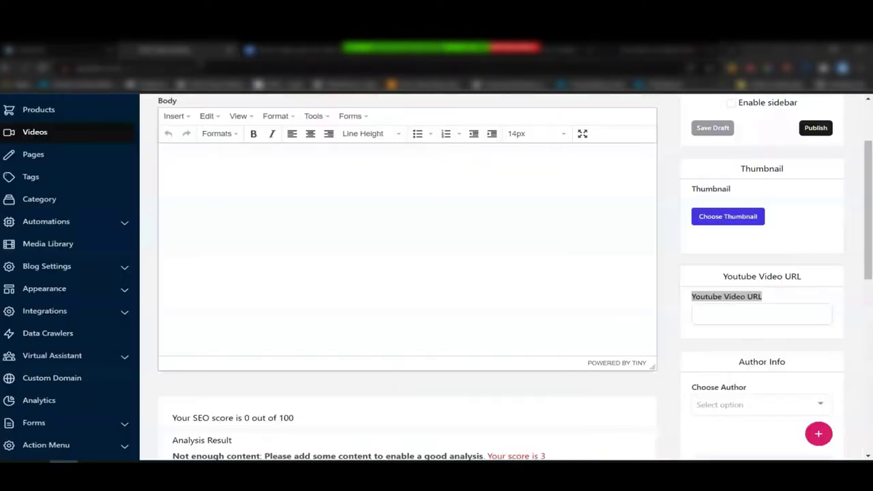
{"action": "scroll", "coordinate": [658, 164], "scroll_direction": "up", "scroll_amount": 3}
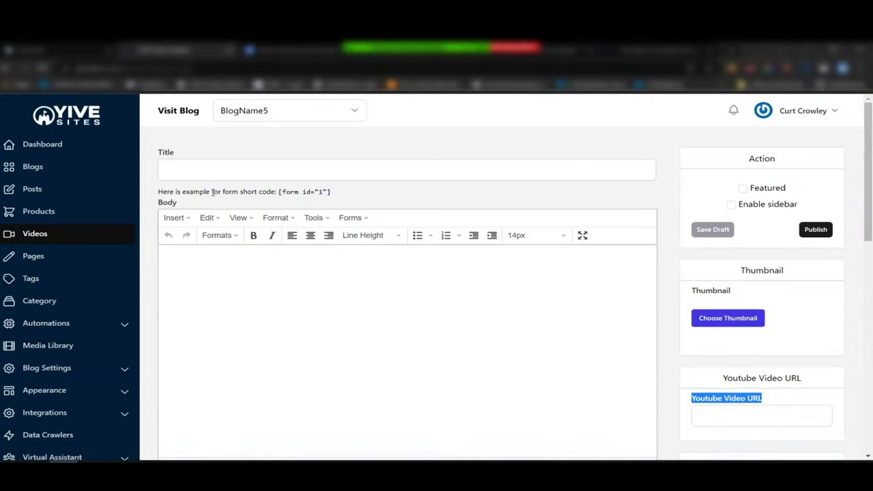
{"action": "left_click", "coordinate": [42, 193]}
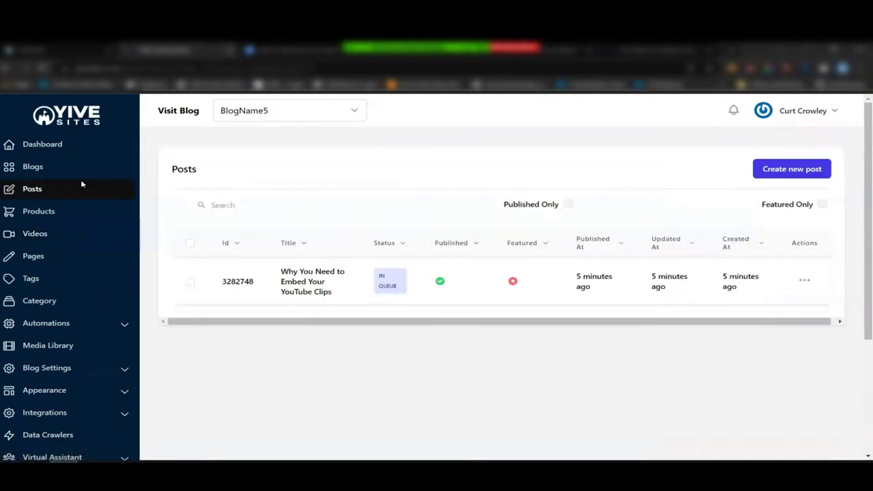
{"action": "left_click", "coordinate": [809, 170]}
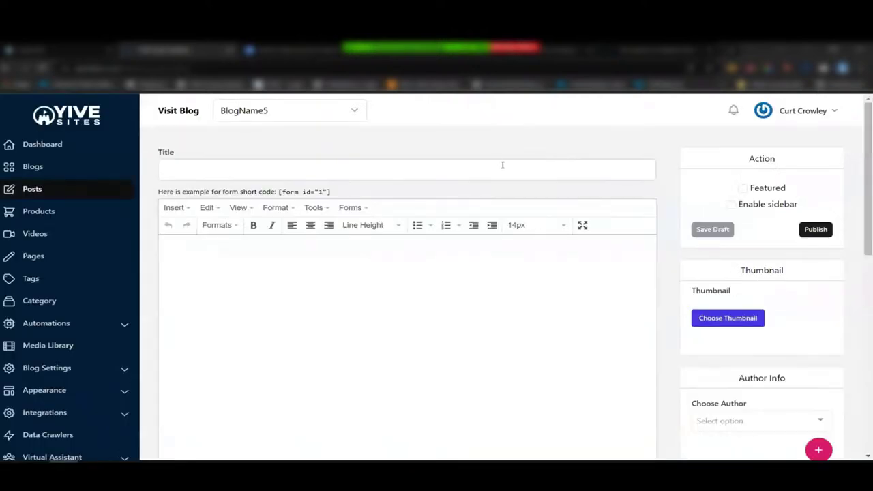
{"action": "scroll", "coordinate": [371, 168], "scroll_direction": "down", "scroll_amount": 2}
{"action": "scroll", "coordinate": [499, 201], "scroll_direction": "down", "scroll_amount": 2}
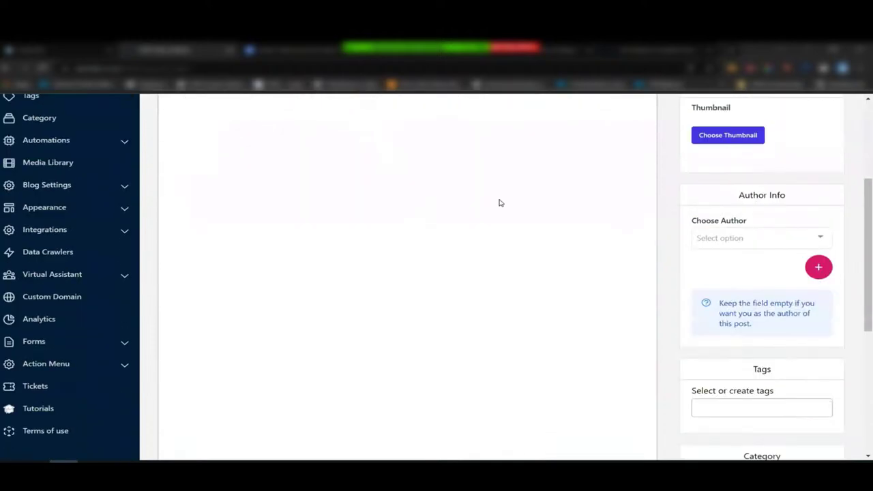
{"action": "scroll", "coordinate": [639, 284], "scroll_direction": "down", "scroll_amount": 1}
{"action": "scroll", "coordinate": [655, 283], "scroll_direction": "down", "scroll_amount": 2}
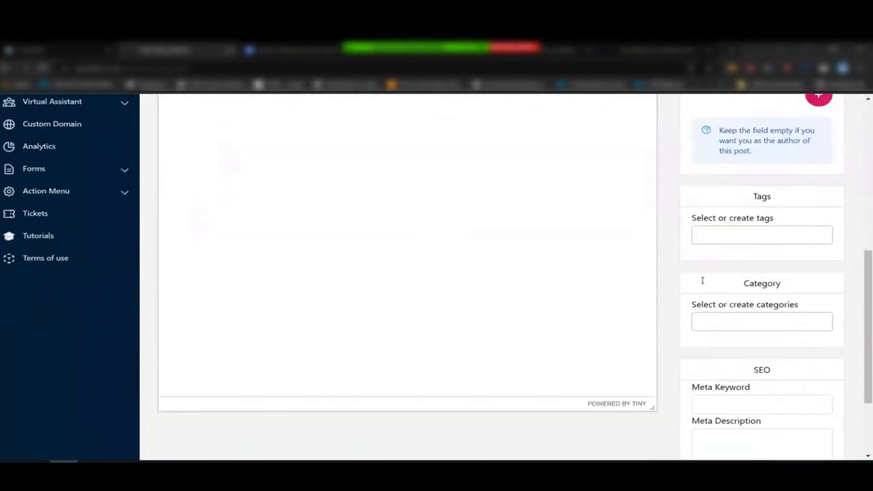
{"action": "left_click", "coordinate": [719, 234]}
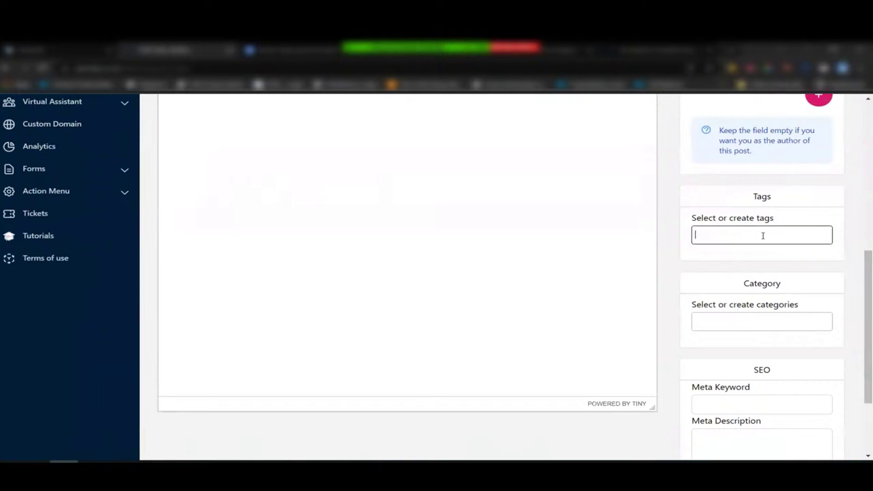
{"action": "left_click", "coordinate": [714, 321]}
{"action": "scroll", "coordinate": [649, 286], "scroll_direction": "up", "scroll_amount": 5}
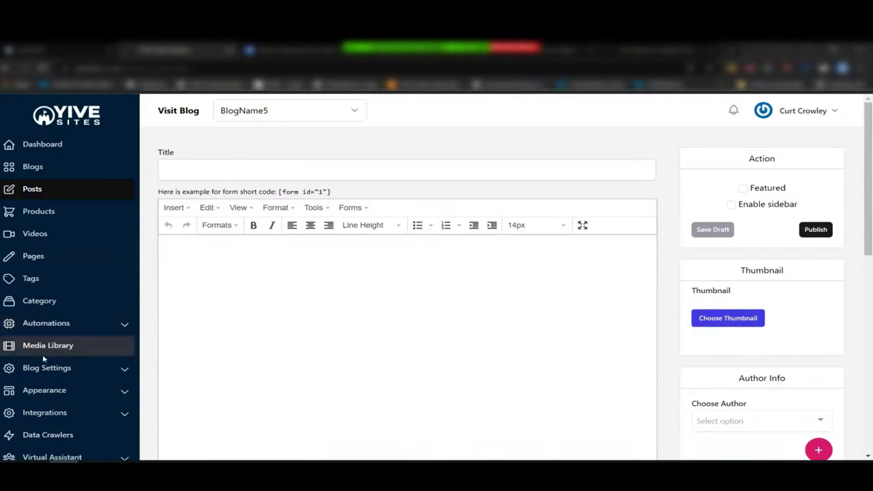
{"action": "scroll", "coordinate": [43, 347], "scroll_direction": "down", "scroll_amount": 5}
{"action": "scroll", "coordinate": [95, 314], "scroll_direction": "up", "scroll_amount": 4}
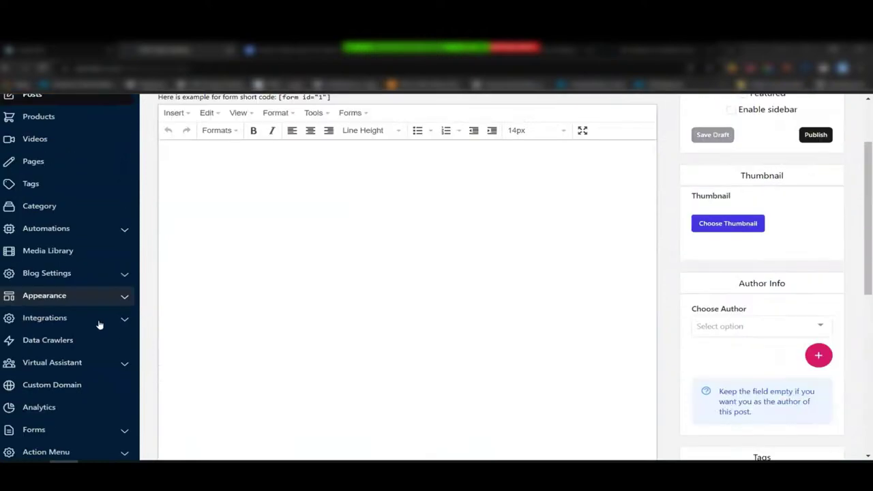
{"action": "left_click", "coordinate": [53, 251]}
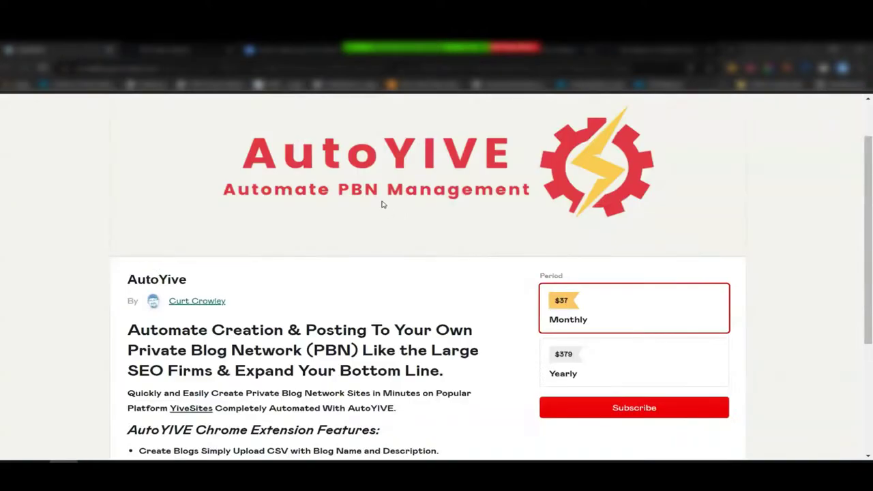
Scroll the AutoYive Gumroad page down to the $37 Monthly and $379 Yearly plans.
{"action": "scroll", "coordinate": [477, 280], "scroll_direction": "down", "scroll_amount": 1}
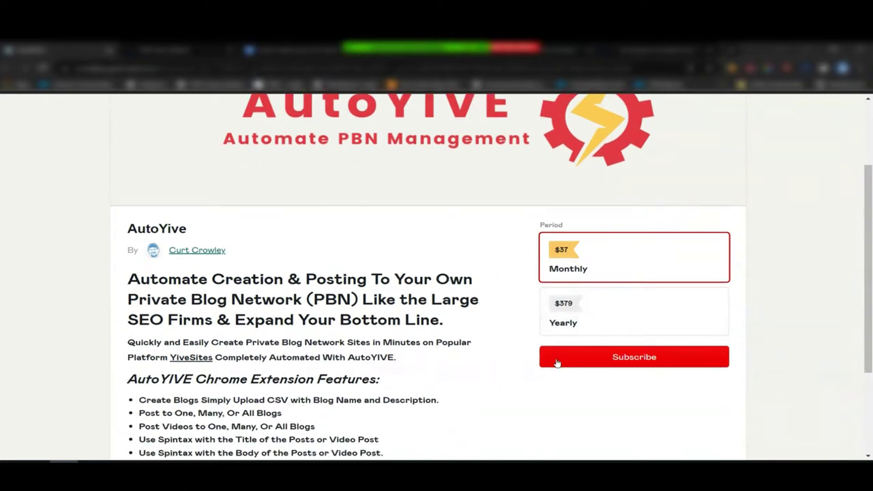
Apply code dfythemes to the monthly checkout (US$27.01 today), then choose the Yearly plan.
{"action": "left_click", "coordinate": [597, 358]}
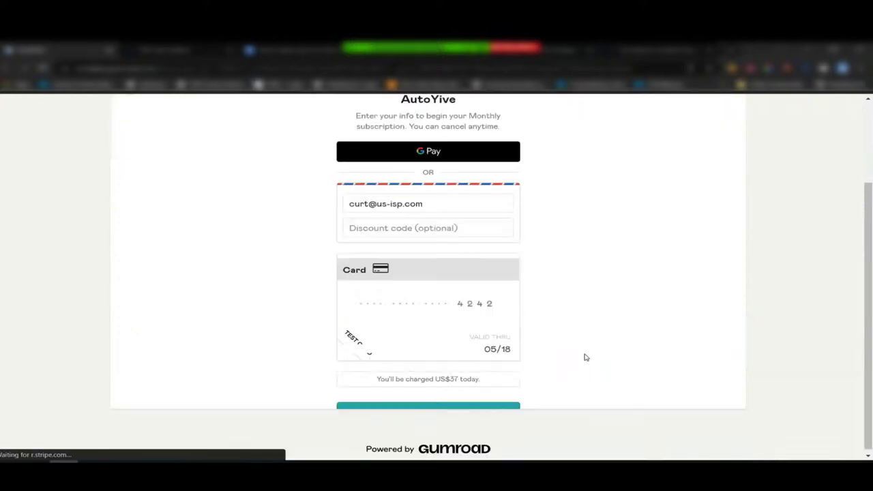
{"action": "left_click", "coordinate": [365, 225]}
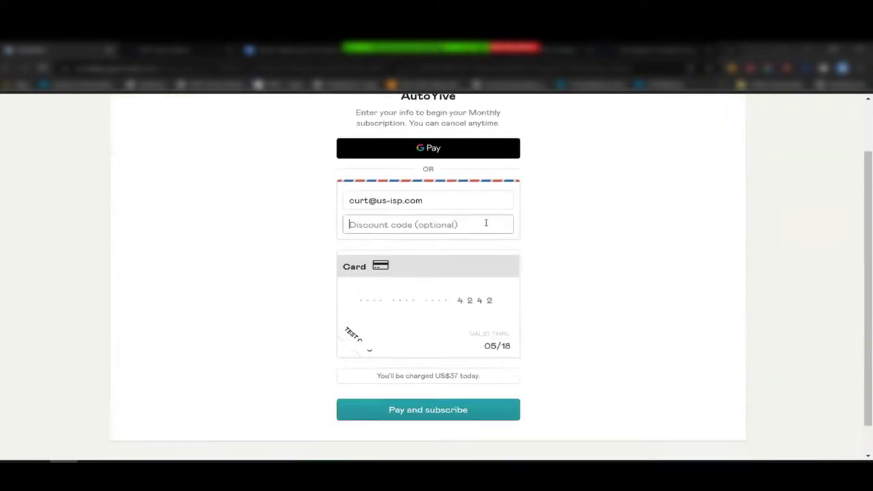
{"action": "type", "text": "dfythemes"}
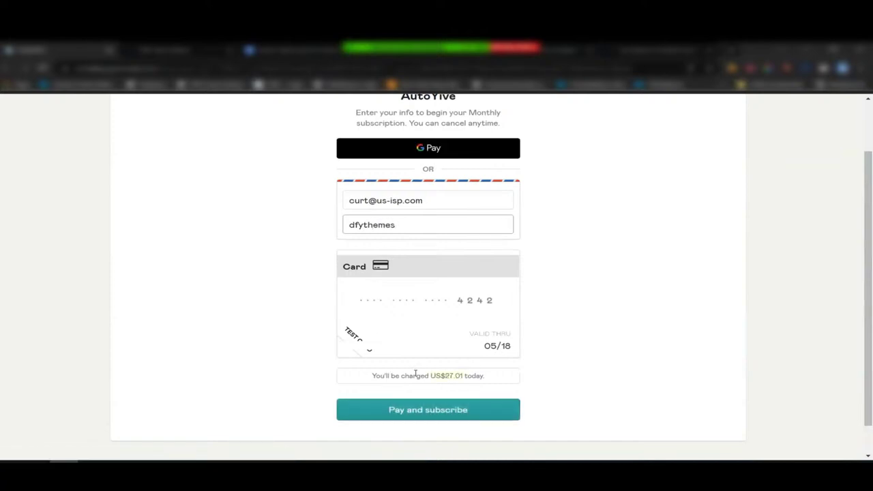
{"action": "left_click_drag", "start_coordinate": [373, 376], "coordinate": [492, 381]}
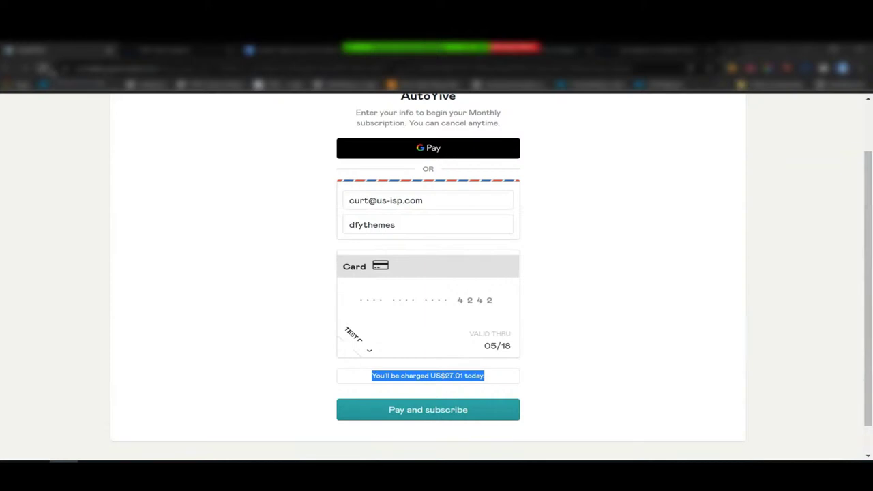
{"action": "left_click", "coordinate": [43, 71]}
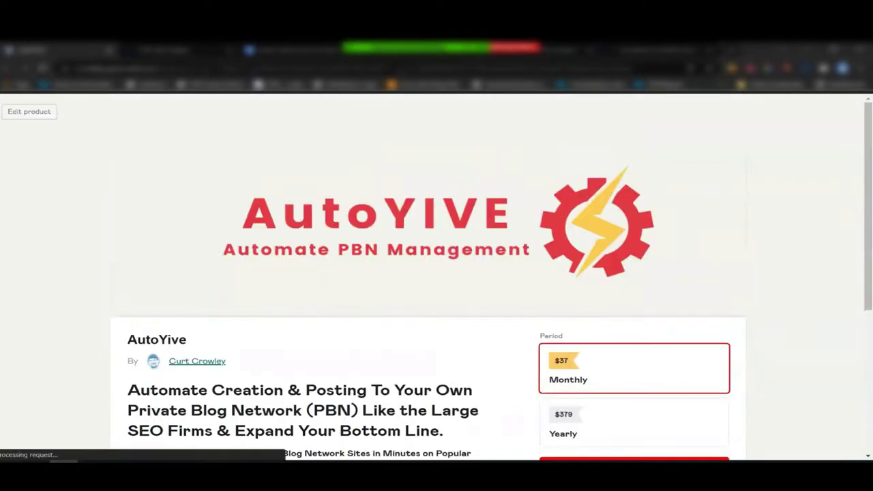
{"action": "left_click", "coordinate": [596, 427]}
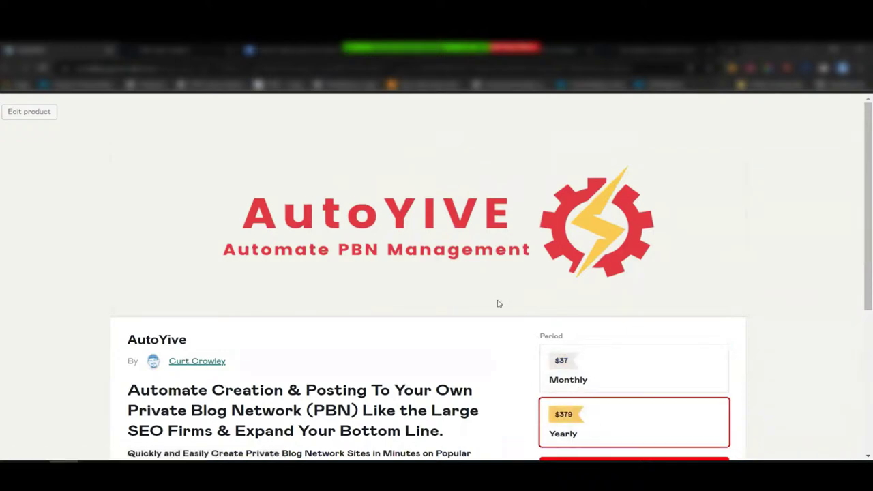
Apply code dfythemes to the yearly checkout, lowering US$379 to US$276.67, then close it.
{"action": "scroll", "coordinate": [484, 286], "scroll_direction": "down", "scroll_amount": 3}
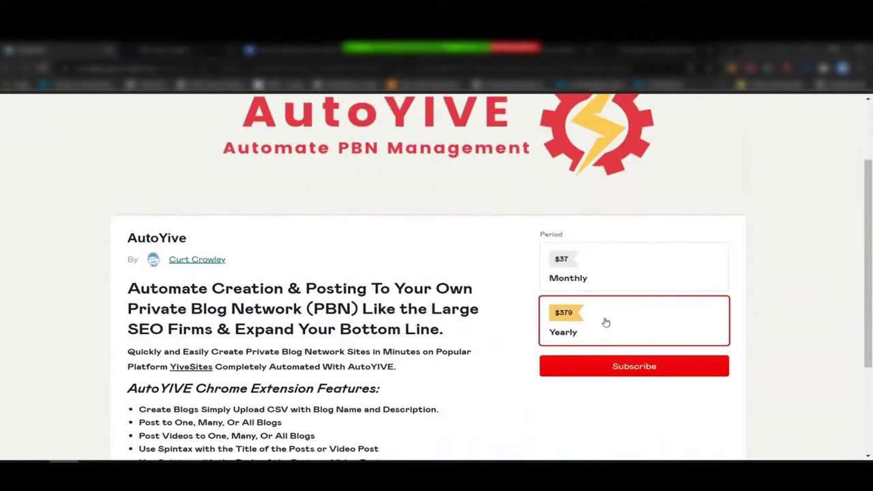
{"action": "left_click", "coordinate": [620, 367]}
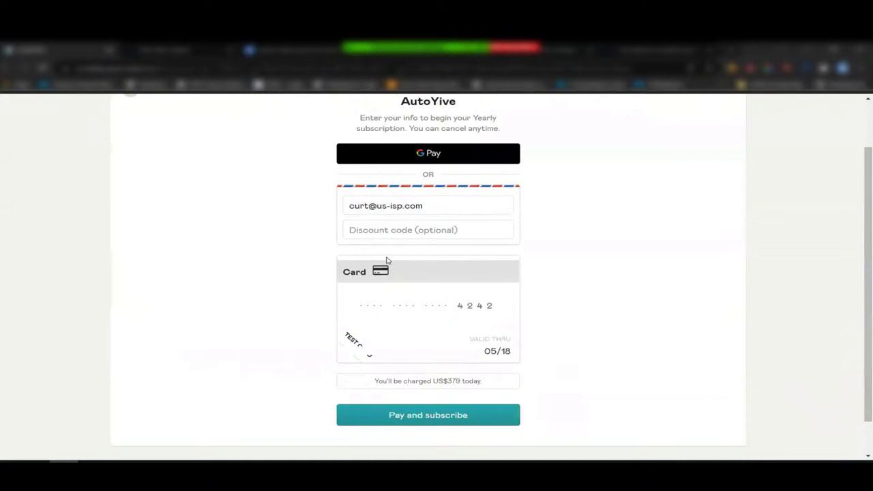
{"action": "left_click", "coordinate": [384, 230]}
{"action": "type", "text": "d"}
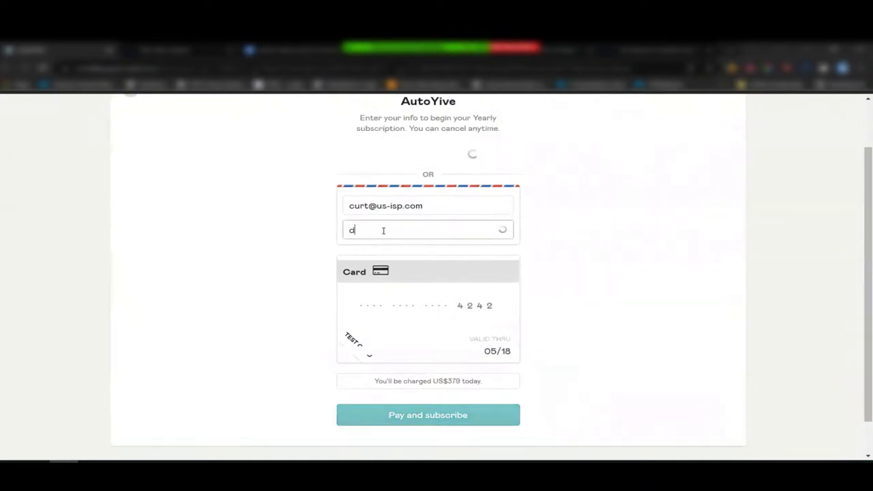
{"action": "type", "text": "fythemes"}
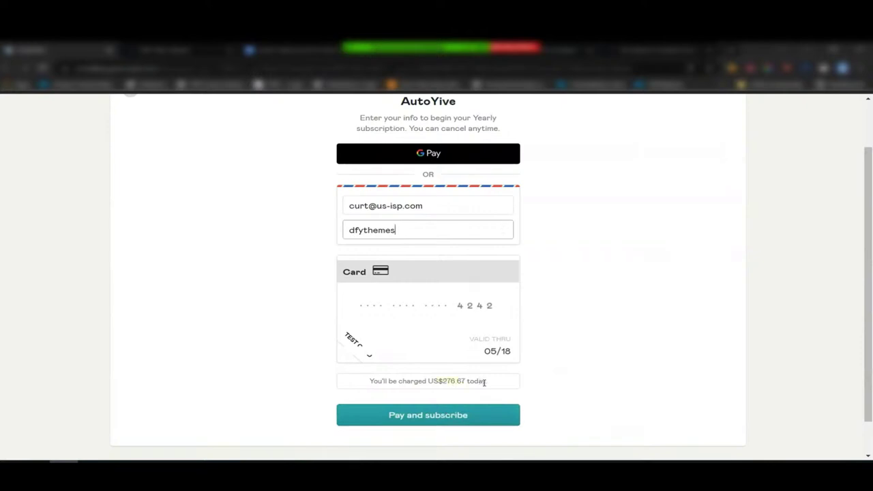
{"action": "left_click_drag", "start_coordinate": [492, 383], "coordinate": [370, 389]}
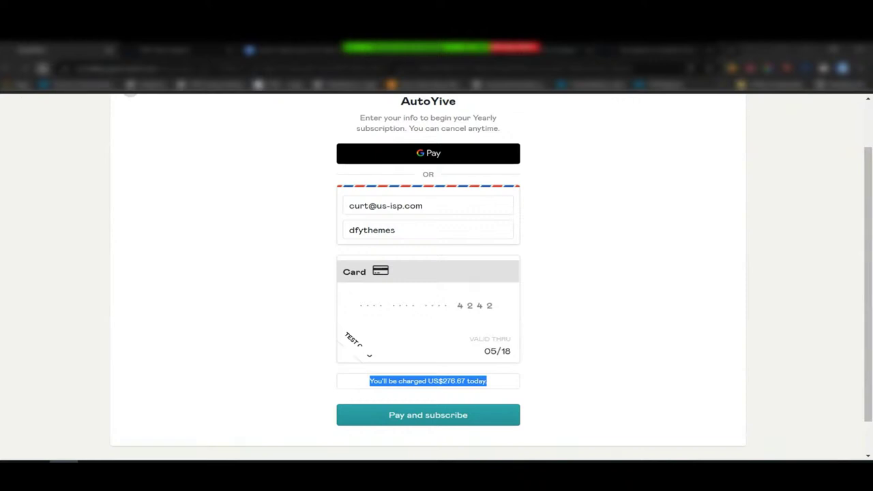
{"action": "left_click", "coordinate": [529, 112]}
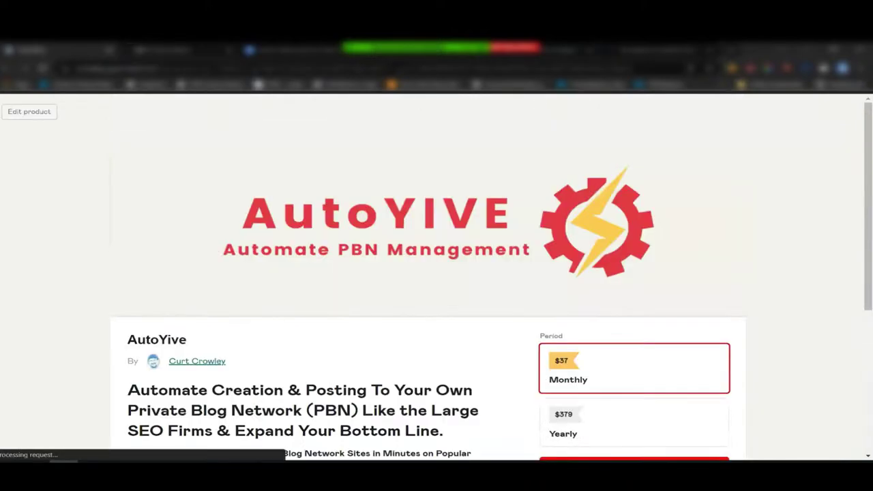
Show the empty default bucket in BlogName5's Media Library and open the AutoYIVE extension menu.
{"action": "scroll", "coordinate": [174, 139], "scroll_direction": "down", "scroll_amount": 1}
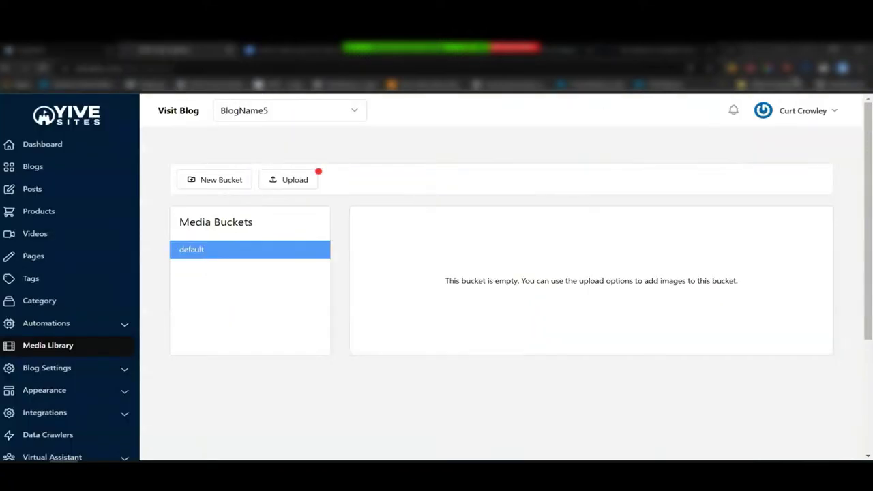
{"action": "left_click", "coordinate": [786, 69]}
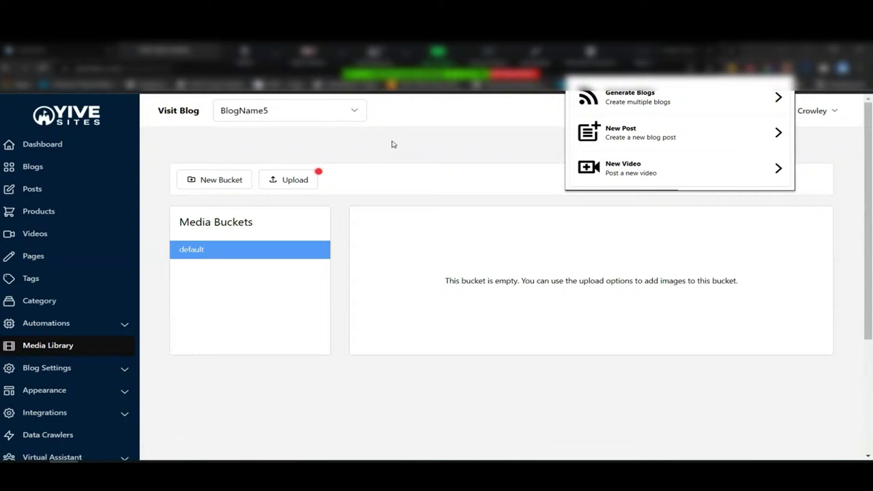
Review the spintax title and YouTube embed code in 'demo video post for testing'.
{"action": "left_click", "coordinate": [177, 50]}
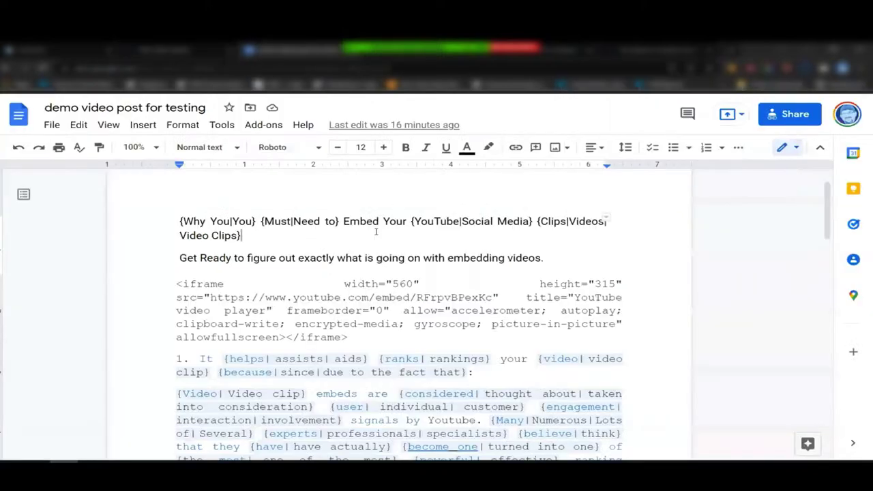
{"action": "scroll", "coordinate": [376, 232], "scroll_direction": "down", "scroll_amount": 5}
{"action": "scroll", "coordinate": [377, 232], "scroll_direction": "down", "scroll_amount": 5}
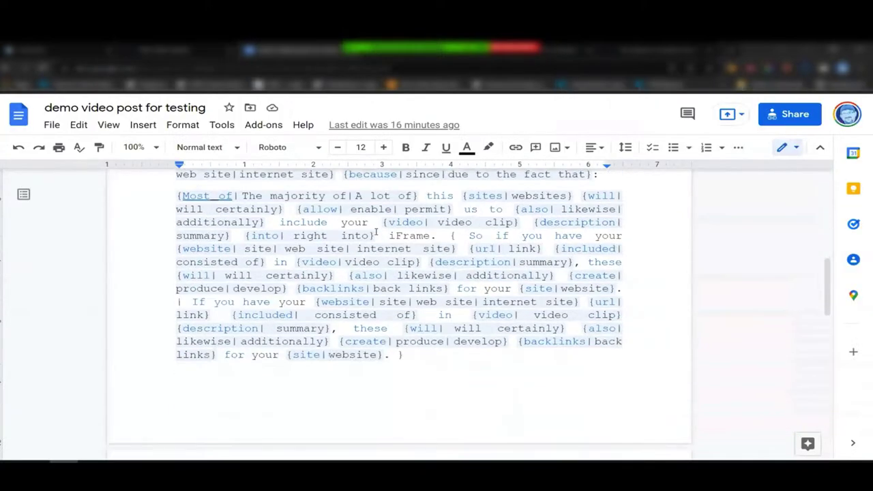
{"action": "scroll", "coordinate": [376, 232], "scroll_direction": "down", "scroll_amount": 6}
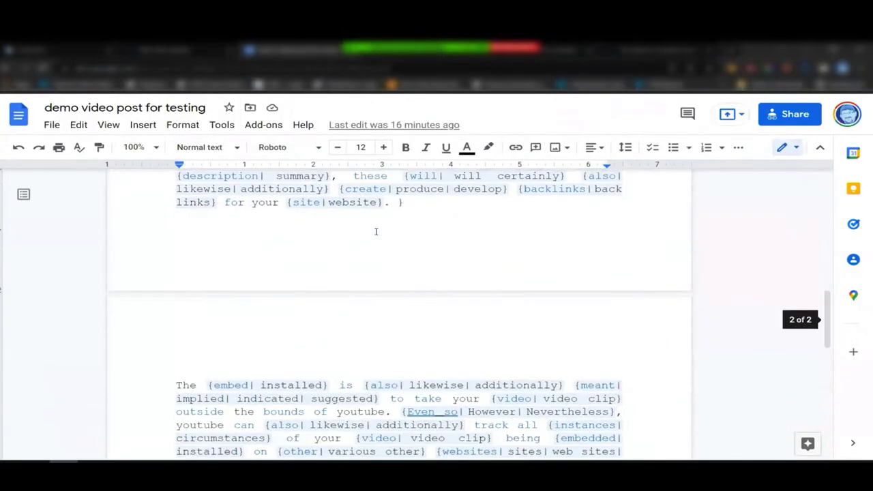
{"action": "scroll", "coordinate": [376, 232], "scroll_direction": "down", "scroll_amount": 3}
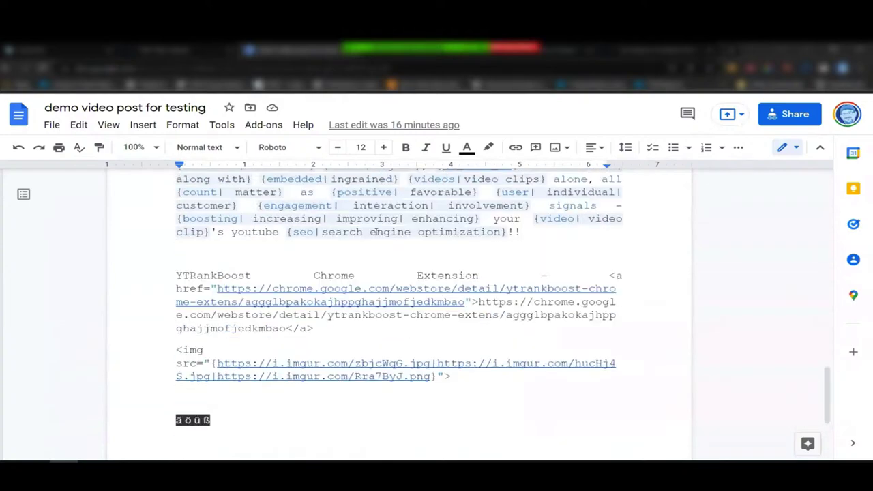
{"action": "scroll", "coordinate": [376, 232], "scroll_direction": "up", "scroll_amount": 15}
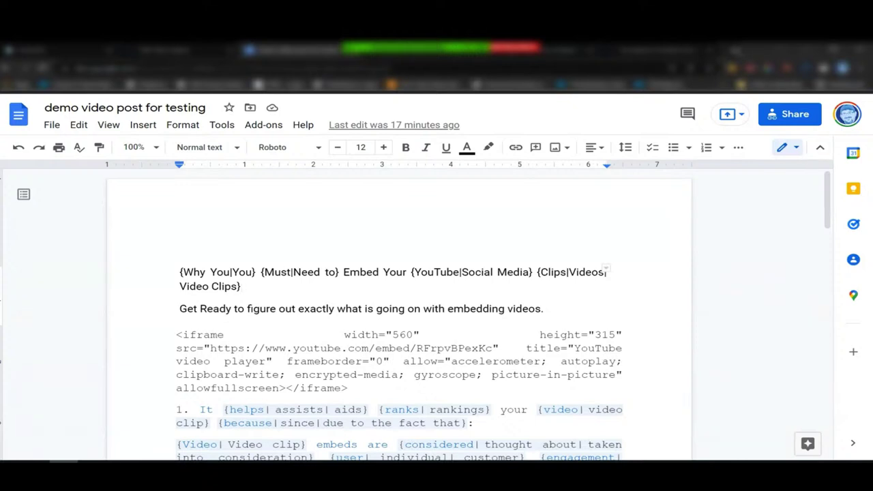
{"action": "key", "text": "ctrl+t"}
Go to YouTube and open the video 'Biggest Cheater In Boxing Gets Owned By A Legend'.
{"action": "type", "text": "youtube"}
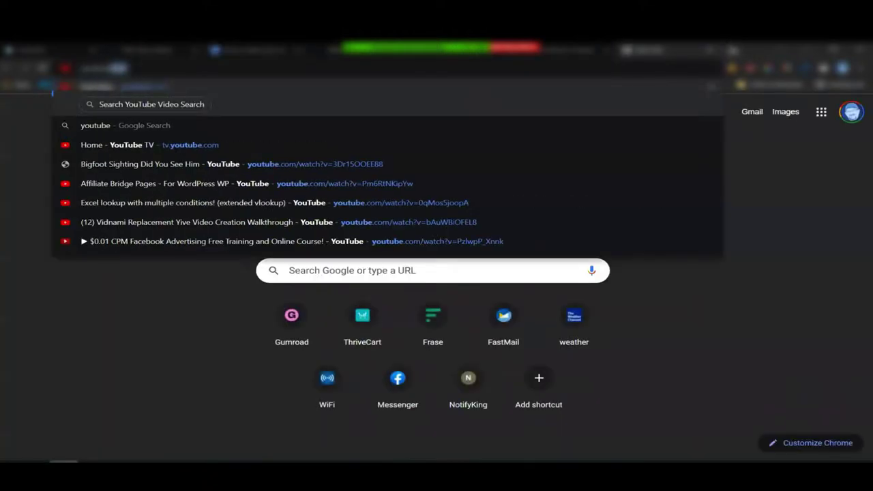
{"action": "key", "text": "Return"}
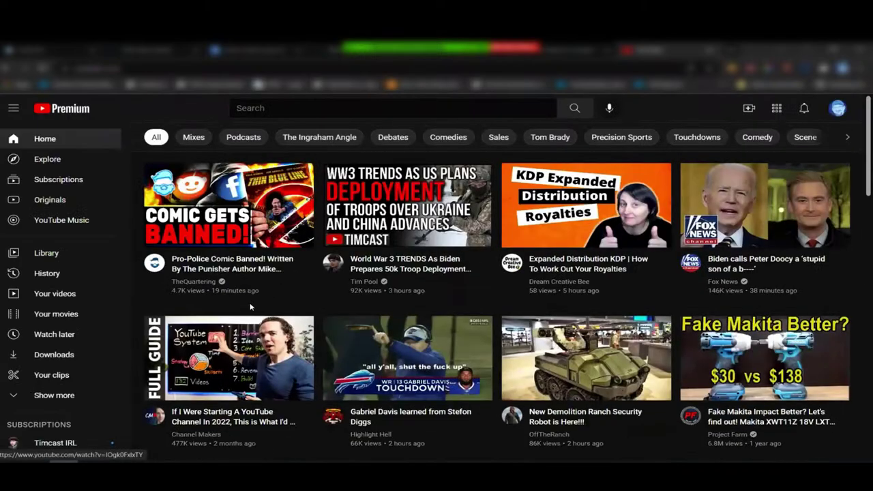
{"action": "scroll", "coordinate": [250, 307], "scroll_direction": "down", "scroll_amount": 12}
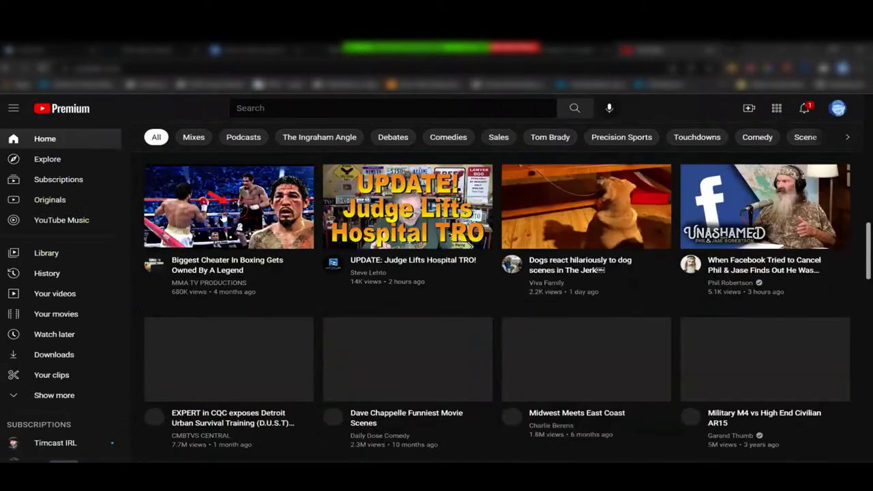
{"action": "left_click", "coordinate": [223, 217]}
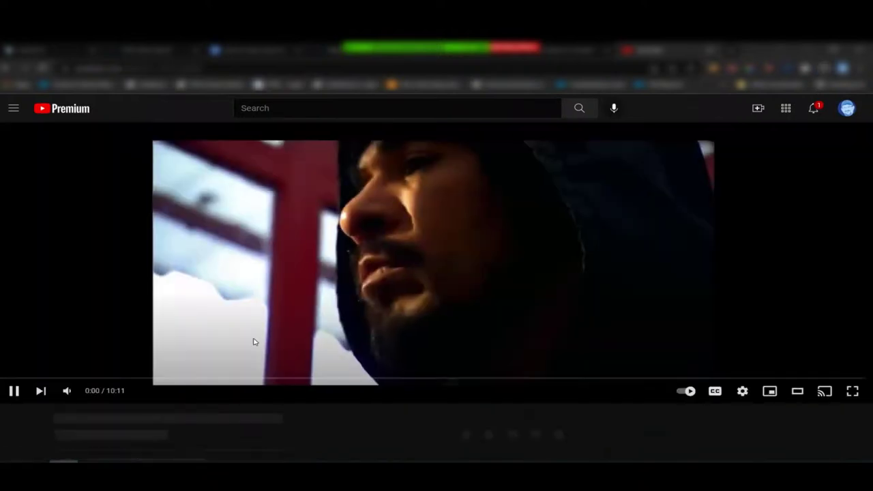
{"action": "left_click", "coordinate": [458, 375]}
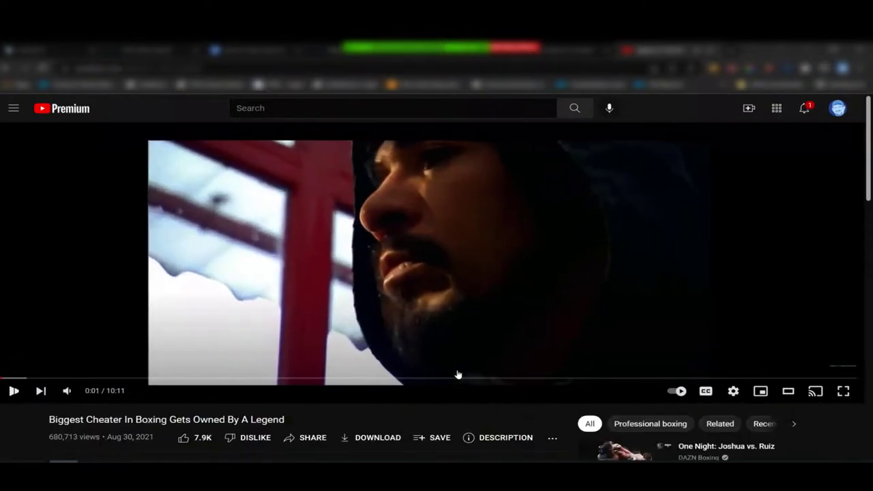
Select the boxing video's iframe embed code from its Share > Embed dialog.
{"action": "scroll", "coordinate": [405, 417], "scroll_direction": "down", "scroll_amount": 1}
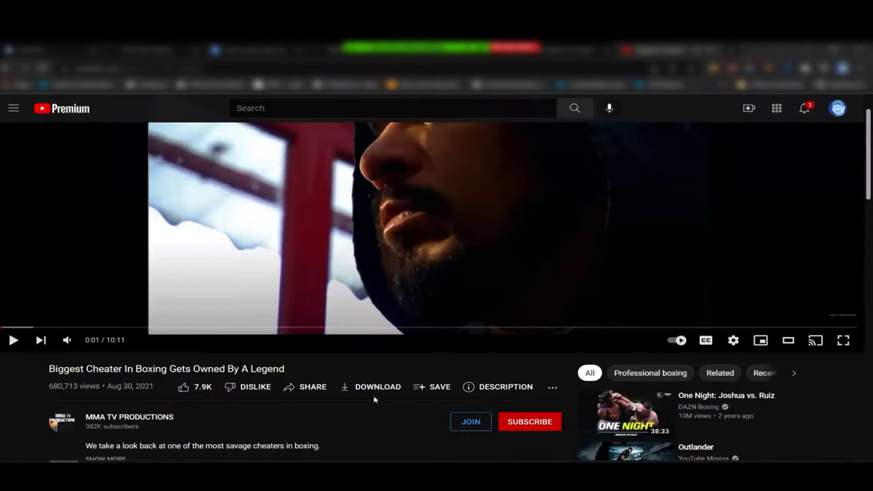
{"action": "left_click", "coordinate": [307, 389]}
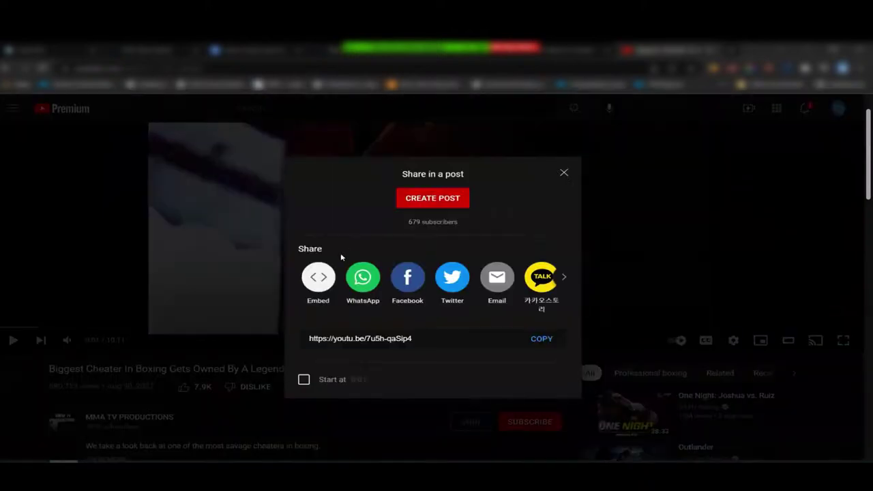
{"action": "left_click", "coordinate": [320, 278]}
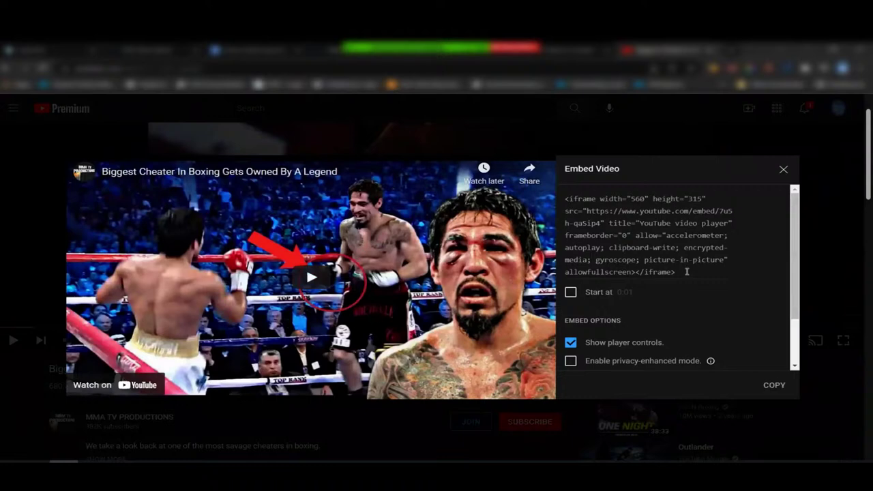
{"action": "left_click_drag", "start_coordinate": [687, 272], "coordinate": [553, 202]}
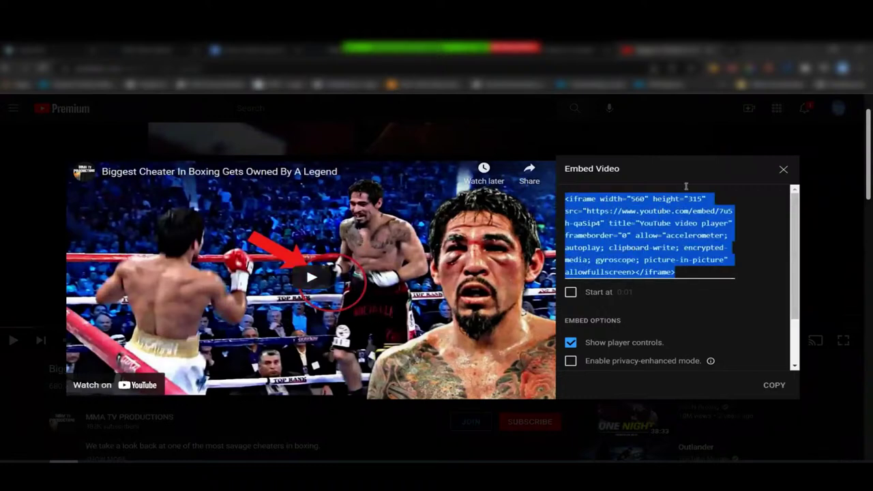
{"action": "left_click", "coordinate": [732, 50]}
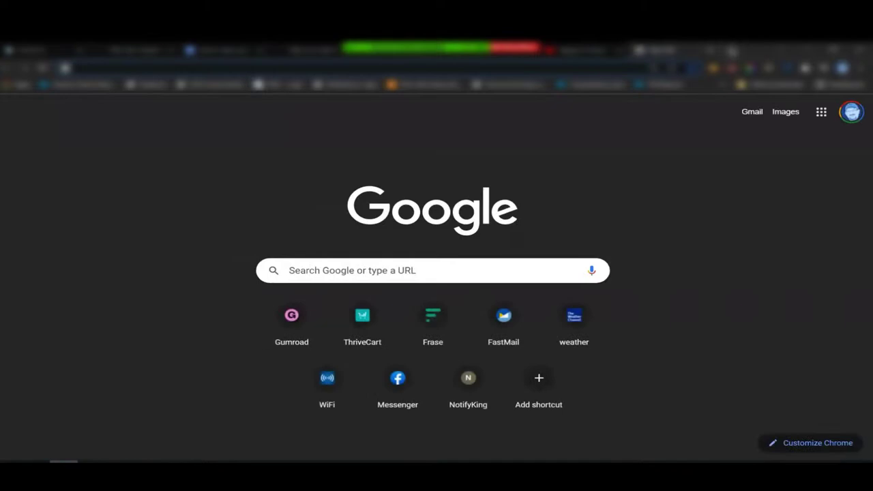
{"action": "type", "text": "www"}
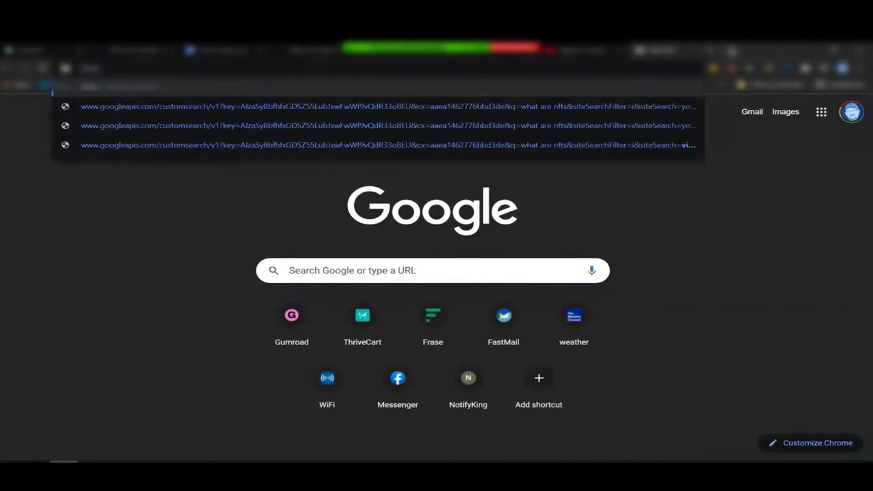
{"action": "type", "text": ".vimeo.com"}
{"action": "key", "text": "Return"}
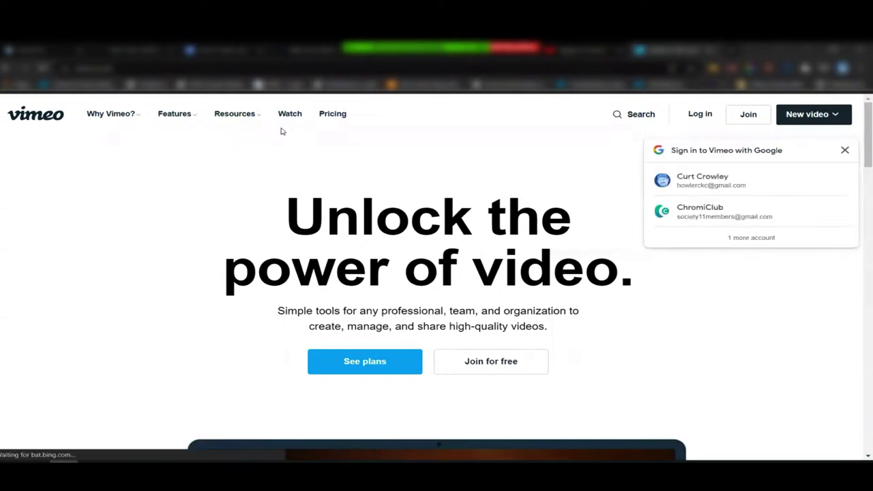
{"action": "left_click", "coordinate": [288, 114]}
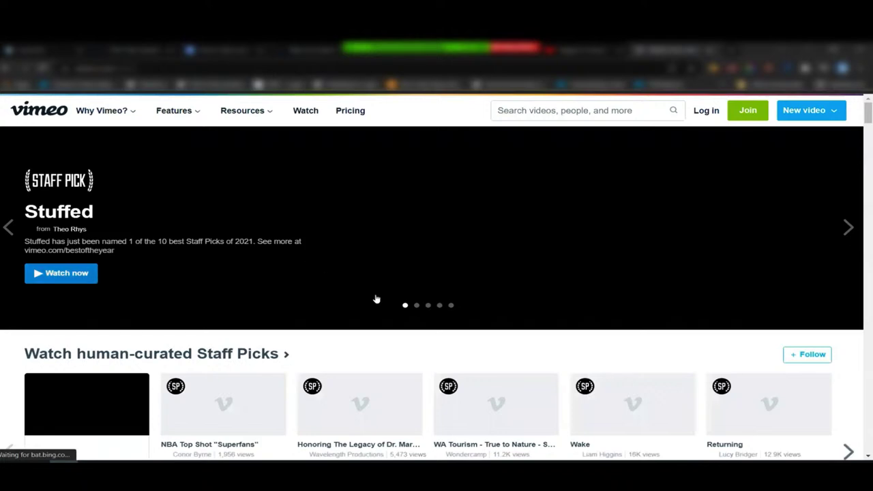
{"action": "scroll", "coordinate": [336, 300], "scroll_direction": "down", "scroll_amount": 3}
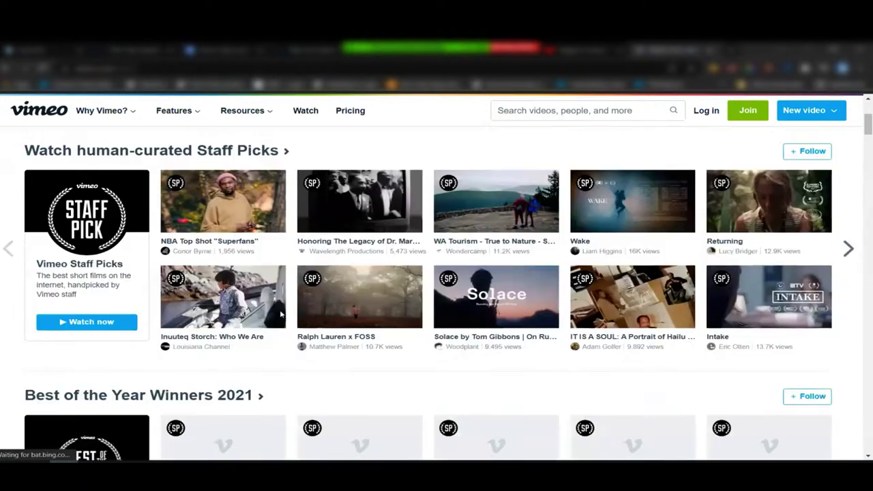
{"action": "left_click", "coordinate": [225, 205]}
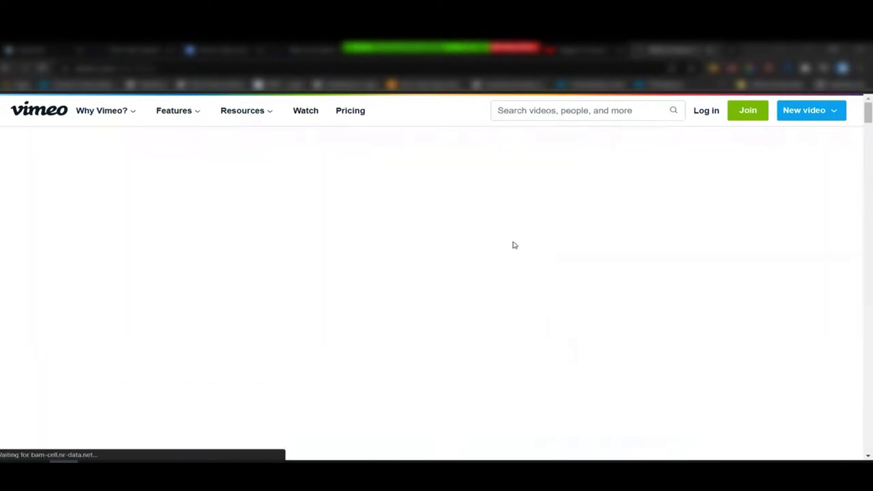
Pause the Superfans video, dismiss the Google sign-in prompt, and open its Share dialog.
{"action": "scroll", "coordinate": [382, 339], "scroll_direction": "down", "scroll_amount": 2}
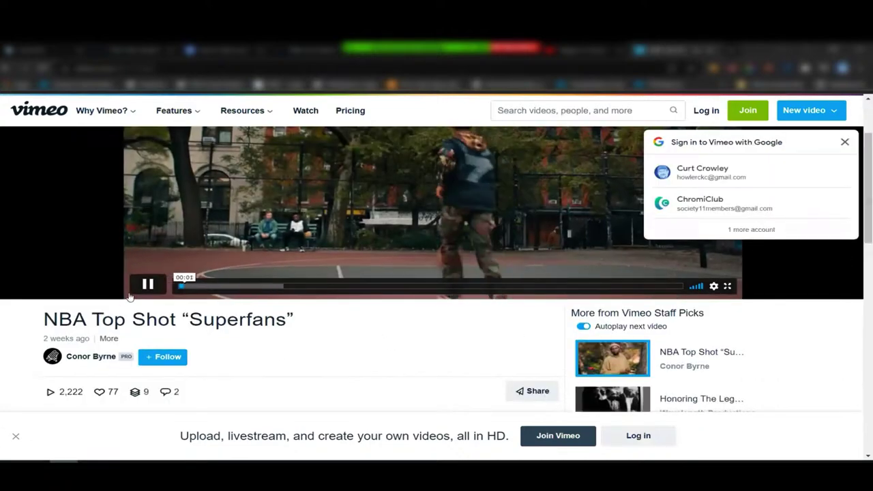
{"action": "left_click", "coordinate": [148, 285]}
{"action": "scroll", "coordinate": [522, 338], "scroll_direction": "down", "scroll_amount": 1}
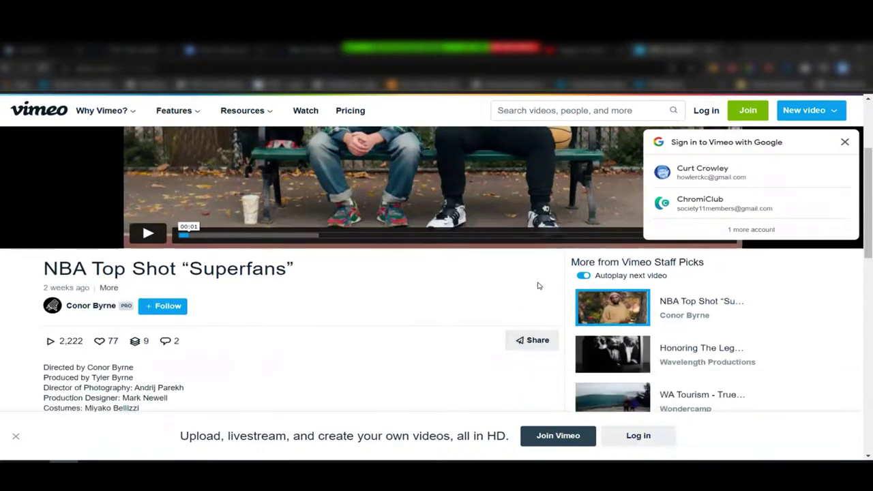
{"action": "left_click", "coordinate": [845, 142]}
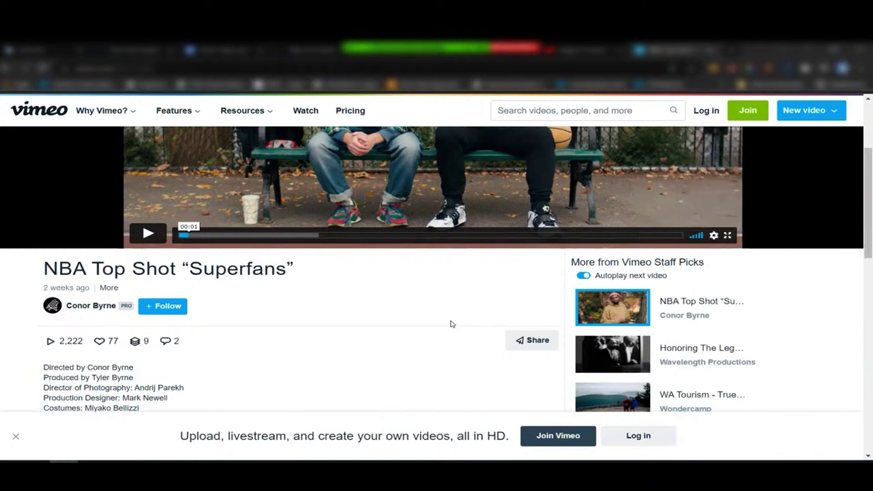
{"action": "scroll", "coordinate": [267, 324], "scroll_direction": "down", "scroll_amount": 2}
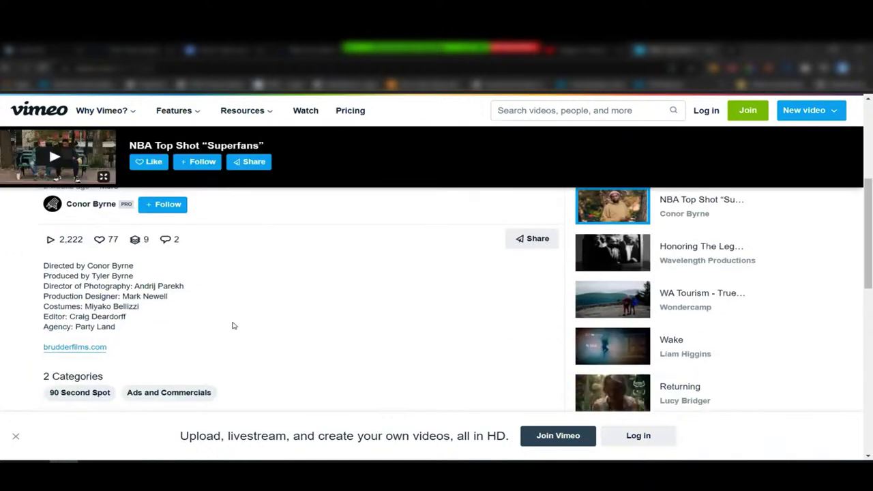
{"action": "left_click", "coordinate": [534, 239]}
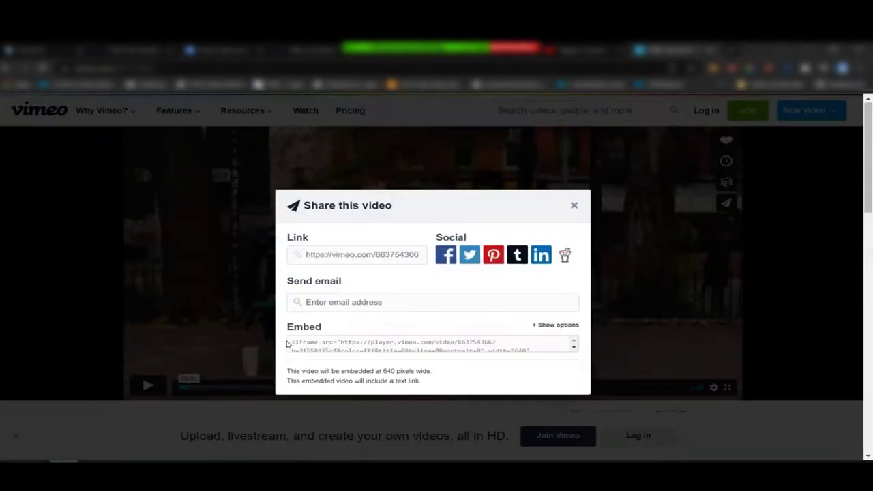
Select the entire Vimeo embed code and return to the YiveSites Media Library.
{"action": "left_click_drag", "start_coordinate": [289, 344], "coordinate": [501, 366]}
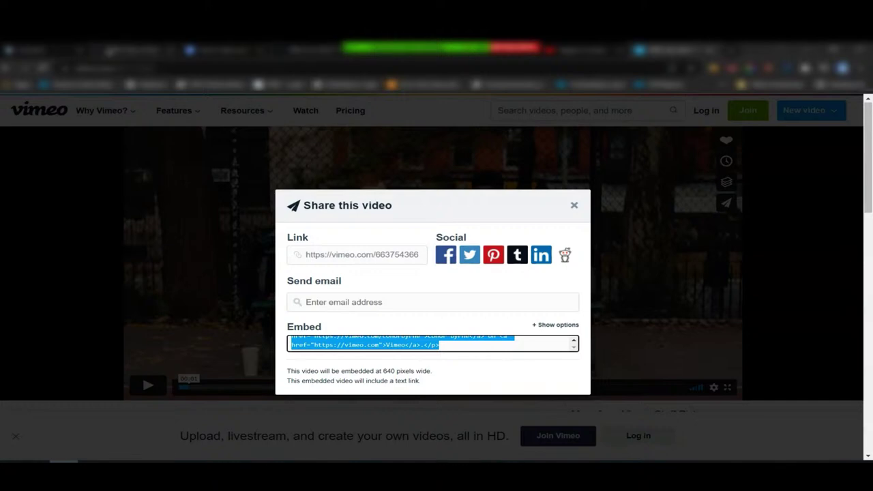
{"action": "left_click", "coordinate": [126, 52]}
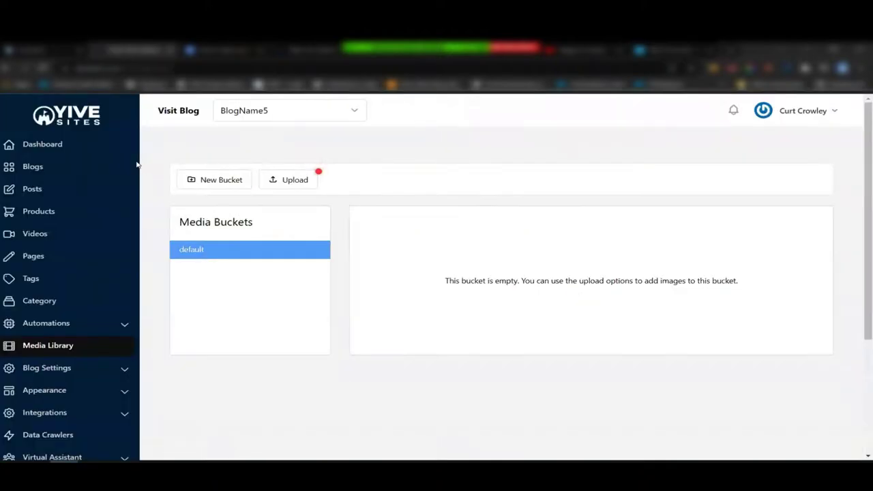
Go to the Blogs list from the YiveSites sidebar.
{"action": "left_click", "coordinate": [30, 166]}
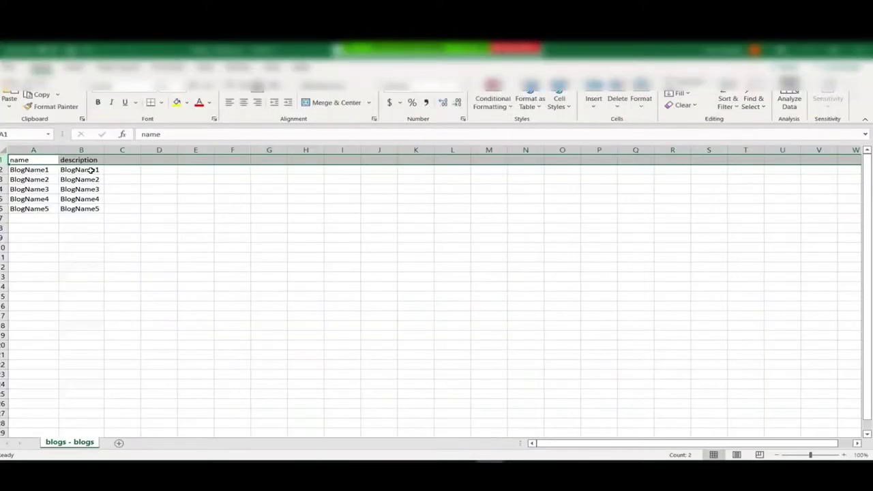
Change cell A2 from BlogName1 to Blog-Name-here.
{"action": "left_click_drag", "start_coordinate": [21, 170], "coordinate": [22, 206]}
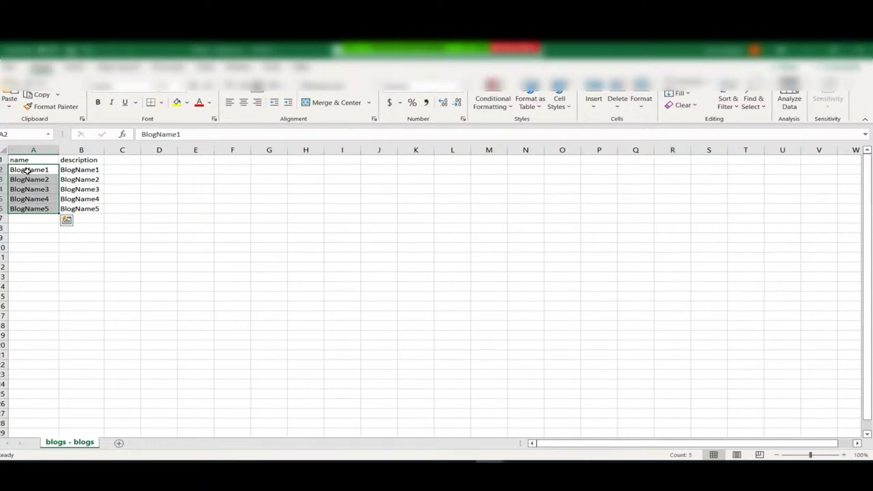
{"action": "left_click", "coordinate": [192, 134]}
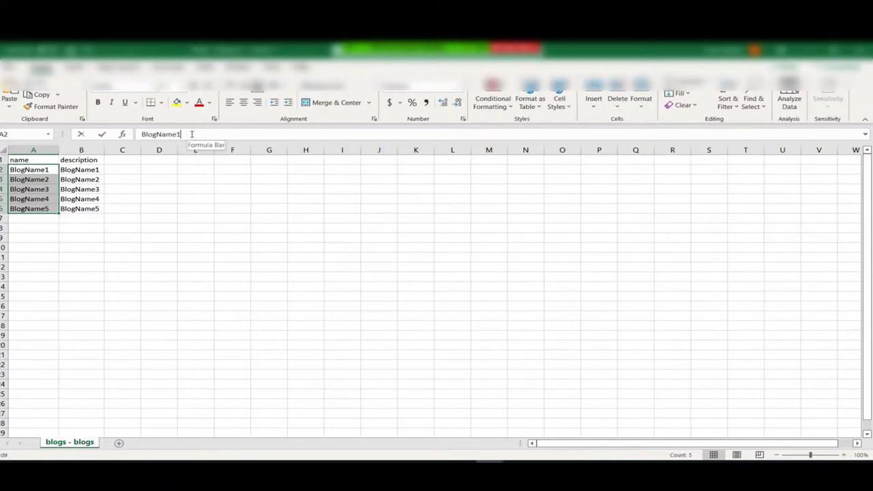
{"action": "key", "text": "BackSpace"}
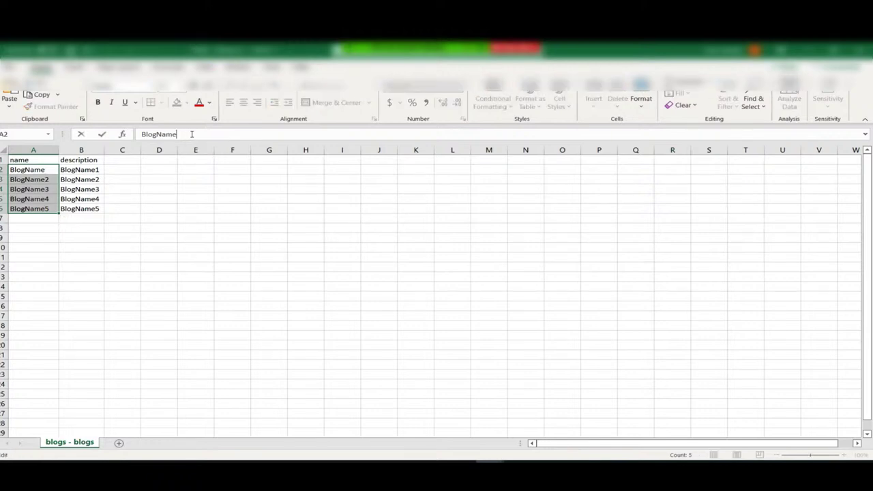
{"action": "left_click", "coordinate": [156, 134]}
{"action": "type", "text": "-here"}
{"action": "left_click", "coordinate": [167, 189]}
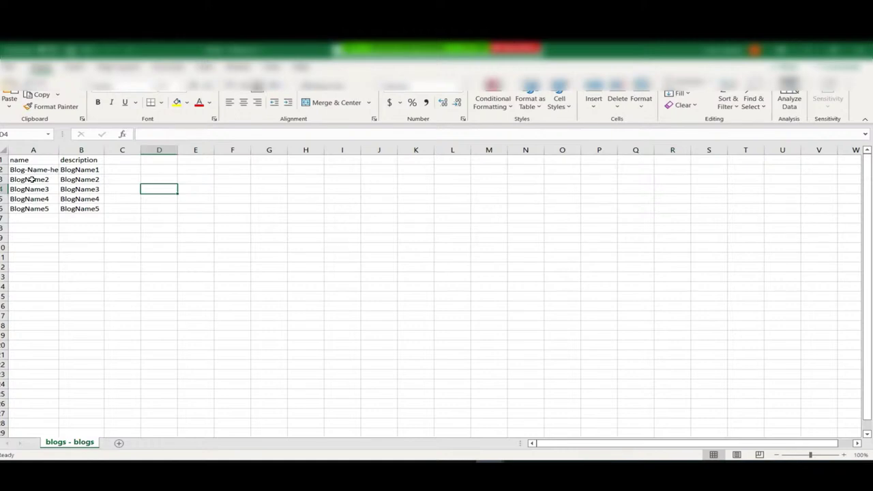
Review the names in A3–A6 and widen column A to about 197 pixels.
{"action": "left_click", "coordinate": [30, 180]}
{"action": "left_click", "coordinate": [33, 189]}
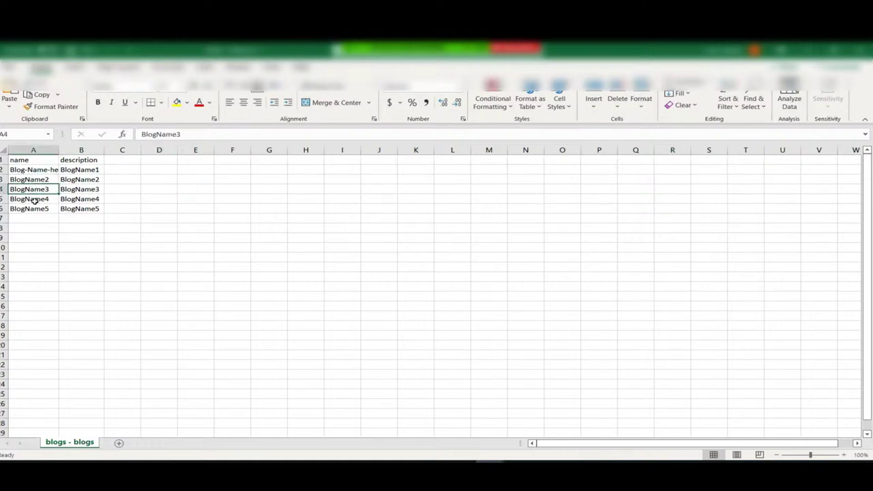
{"action": "left_click", "coordinate": [34, 199]}
{"action": "left_click", "coordinate": [40, 210]}
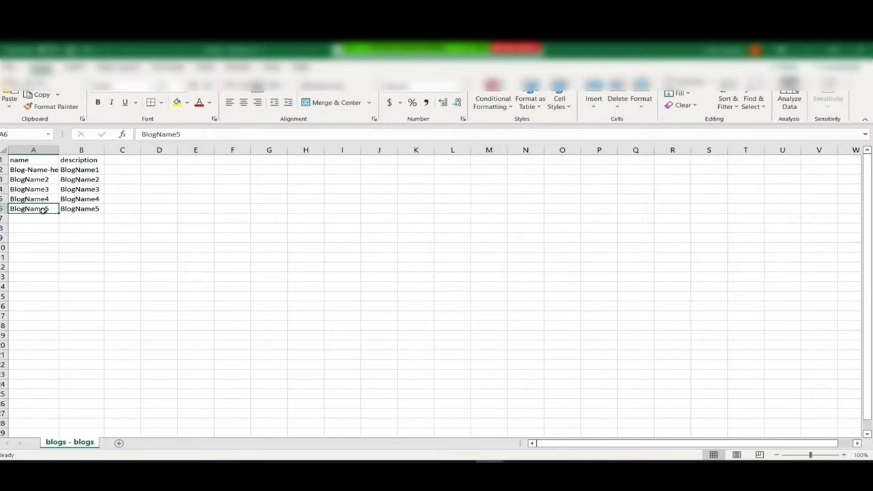
{"action": "left_click_drag", "start_coordinate": [26, 167], "coordinate": [27, 214]}
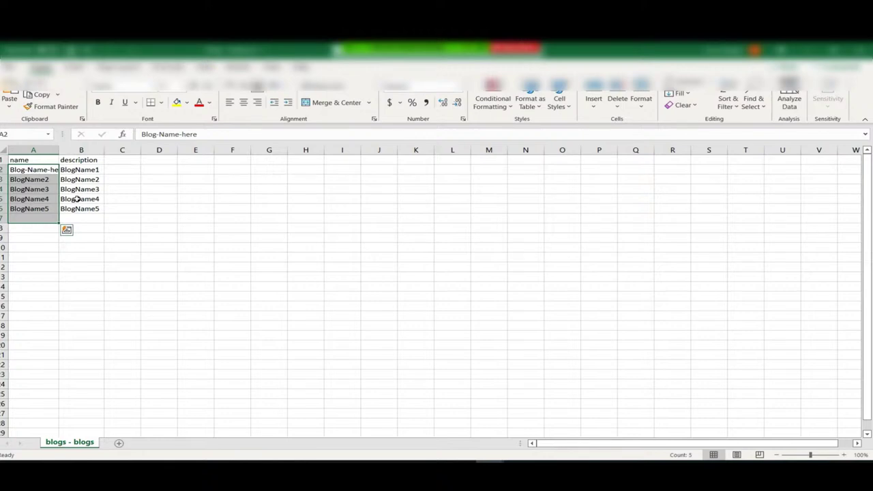
{"action": "left_click_drag", "start_coordinate": [59, 151], "coordinate": [99, 153]}
{"action": "left_click", "coordinate": [53, 169]}
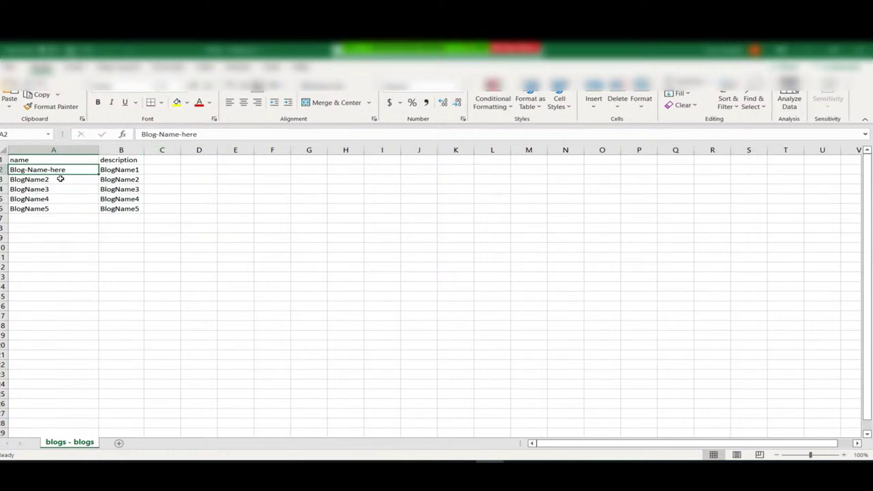
{"action": "left_click", "coordinate": [60, 179]}
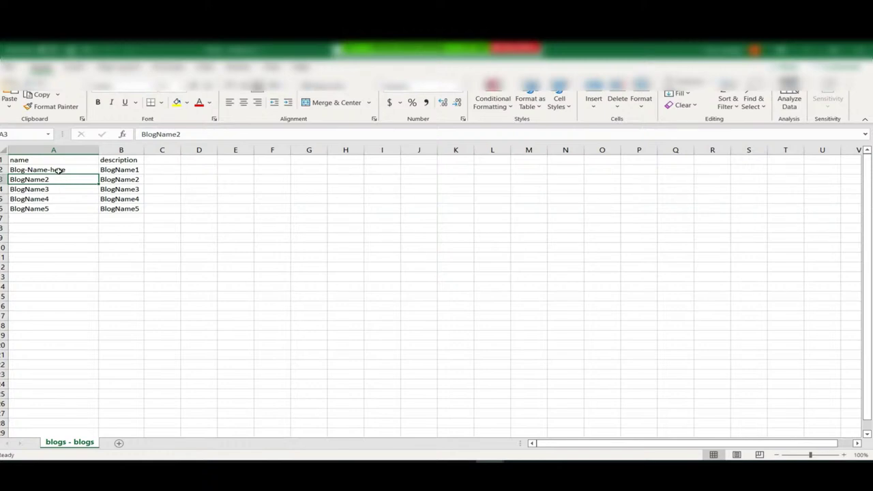
Fill Blog-Name-here from A2 down column A through row 7.
{"action": "left_click", "coordinate": [59, 170]}
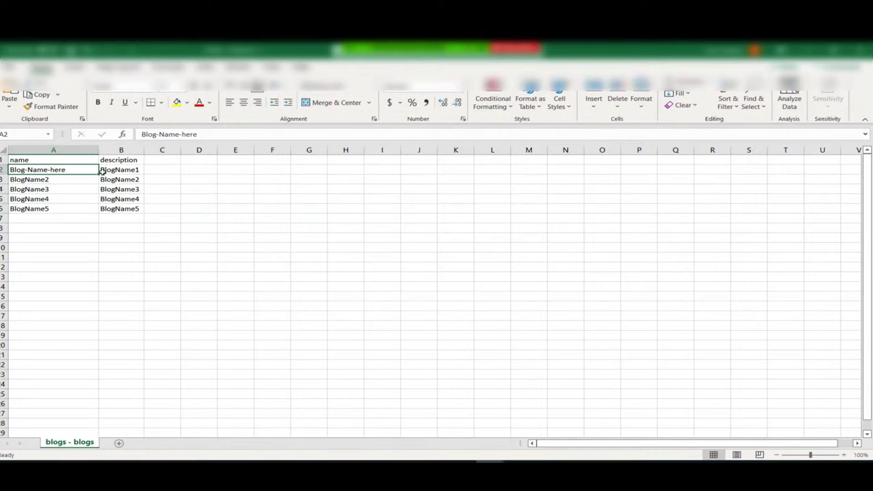
{"action": "left_click_drag", "start_coordinate": [95, 174], "coordinate": [93, 222]}
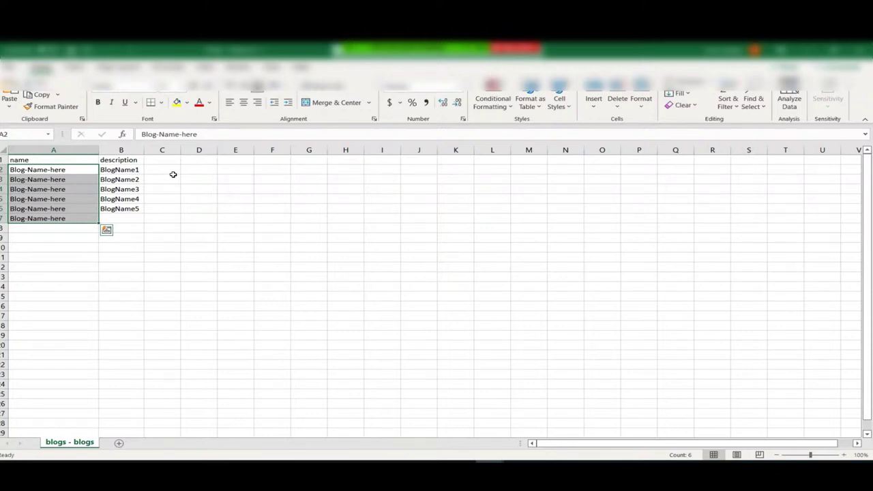
Dismiss the autofill prompt and return to the YiveSites blogs list.
{"action": "key", "text": "Escape"}
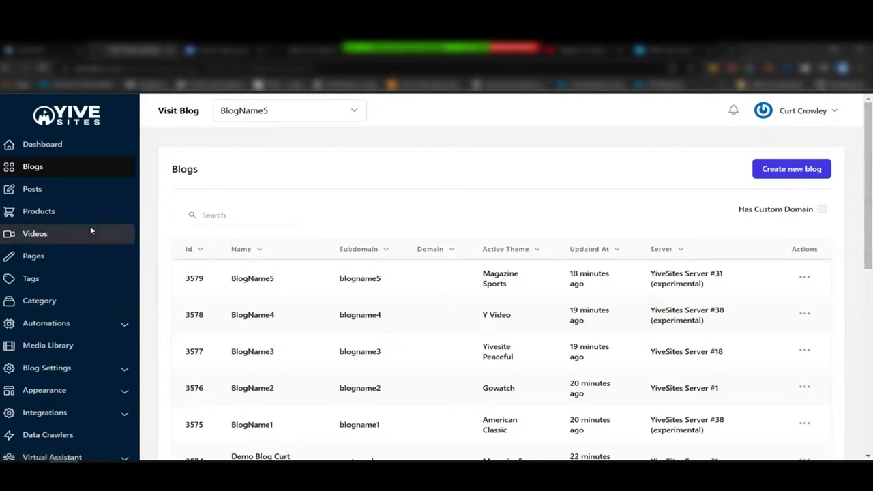
{"action": "scroll", "coordinate": [91, 231], "scroll_direction": "down", "scroll_amount": 1}
{"action": "scroll", "coordinate": [91, 231], "scroll_direction": "up", "scroll_amount": 1}
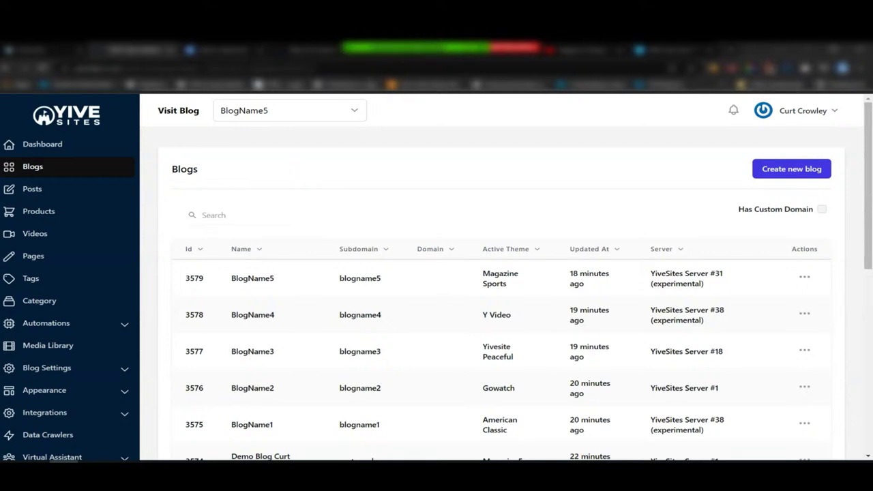
Open the YiveSites extension's quick-create panel from the browser toolbar.
{"action": "left_click", "coordinate": [761, 70]}
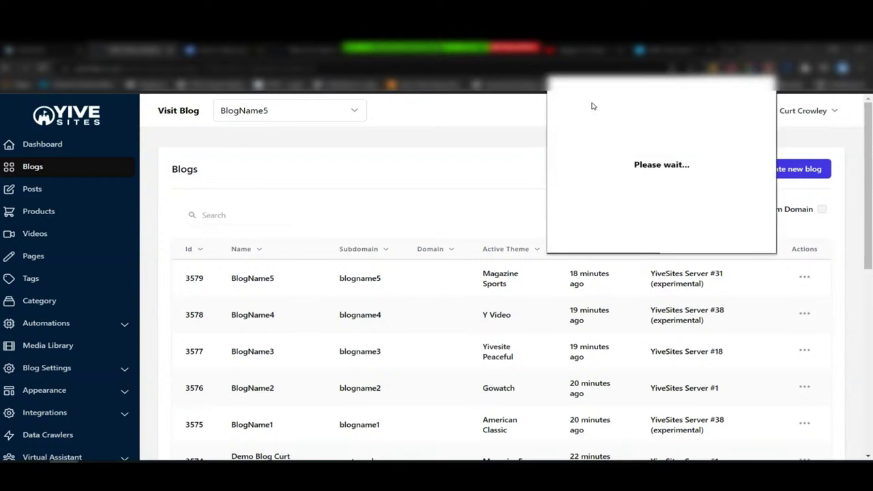
Start a new post and target it at every blog.
{"action": "left_click", "coordinate": [601, 139]}
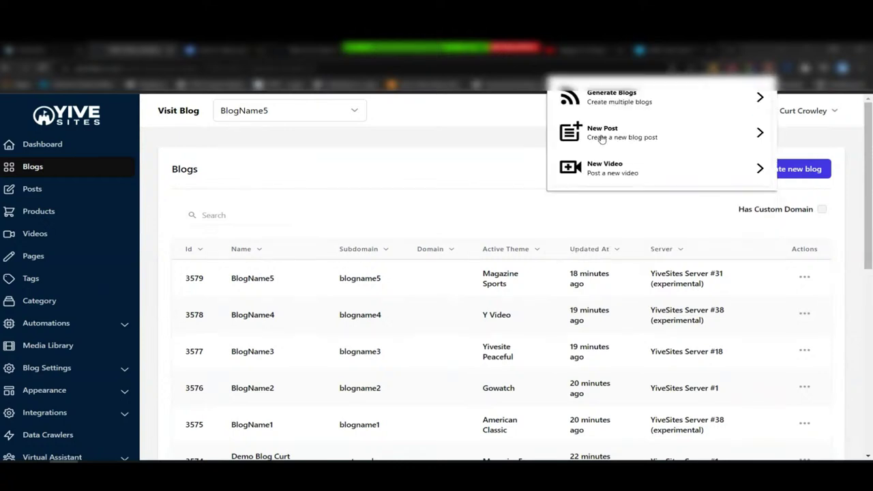
{"action": "left_click", "coordinate": [636, 119]}
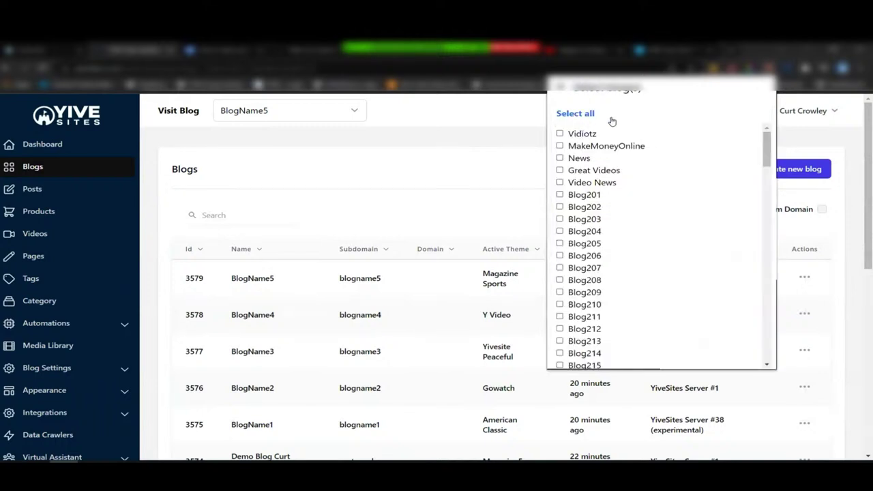
{"action": "left_click", "coordinate": [584, 114]}
{"action": "scroll", "coordinate": [646, 218], "scroll_direction": "down", "scroll_amount": 10}
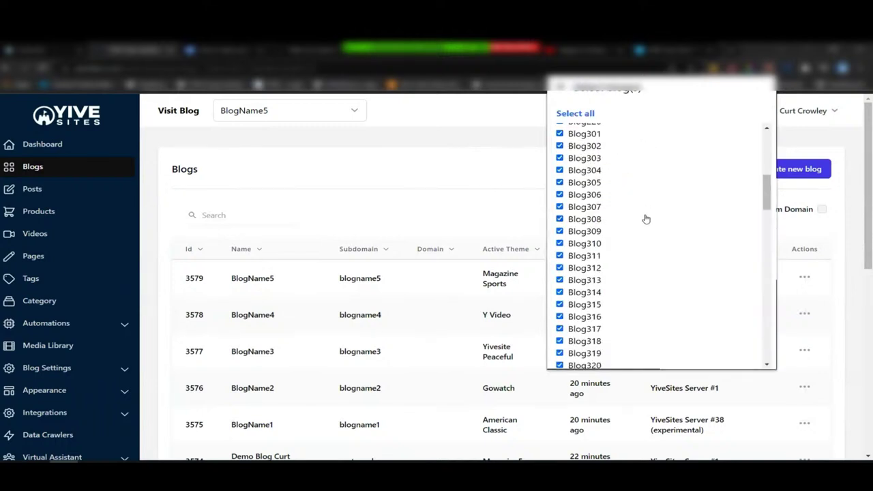
{"action": "scroll", "coordinate": [645, 220], "scroll_direction": "down", "scroll_amount": 5}
{"action": "scroll", "coordinate": [646, 220], "scroll_direction": "up", "scroll_amount": 15}
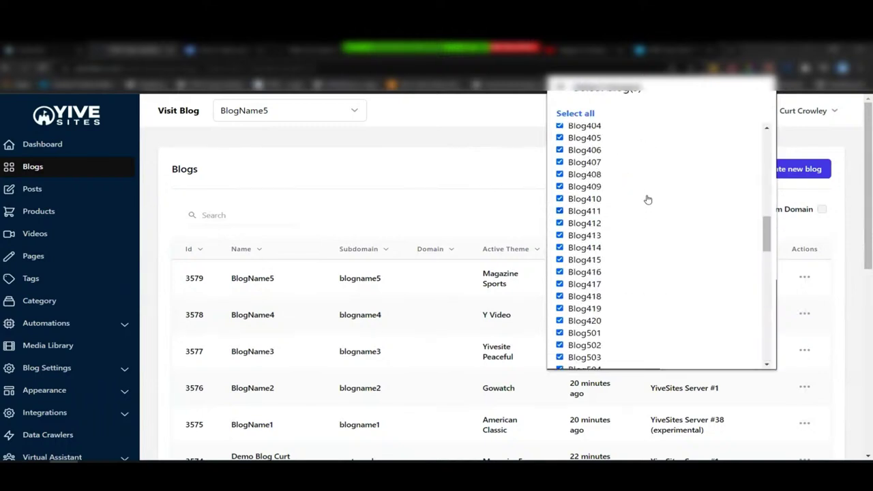
Exclude MakeMoneyOnline, News, Great Videos, Vidiotz and Video News, then confirm the blog selection.
{"action": "left_click", "coordinate": [560, 146]}
{"action": "left_click", "coordinate": [560, 158]}
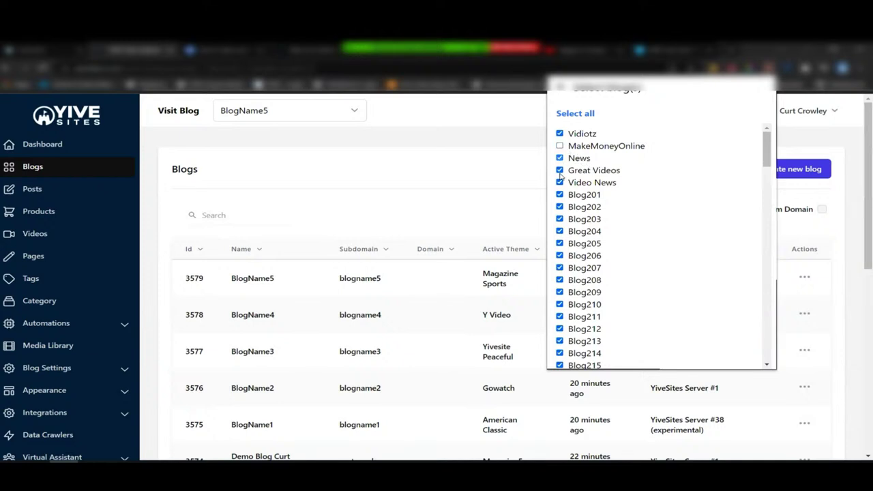
{"action": "left_click", "coordinate": [559, 170]}
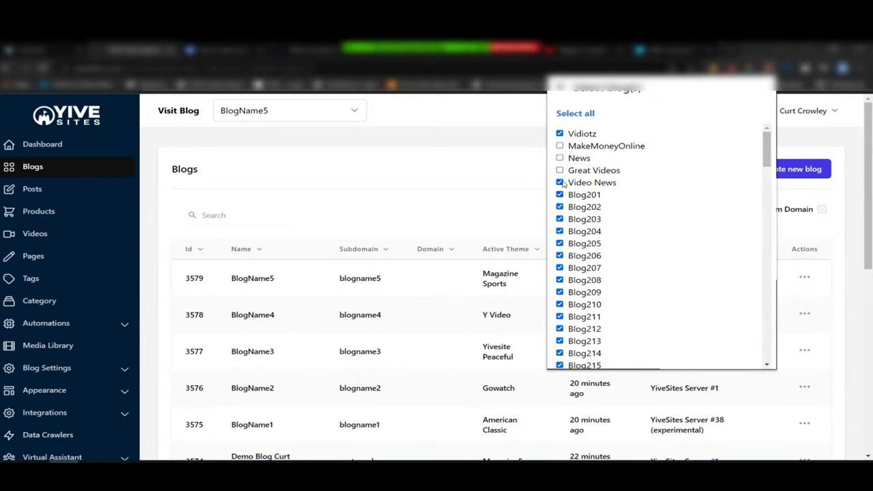
{"action": "left_click", "coordinate": [559, 134]}
{"action": "left_click", "coordinate": [560, 182]}
{"action": "scroll", "coordinate": [608, 211], "scroll_direction": "down", "scroll_amount": 10}
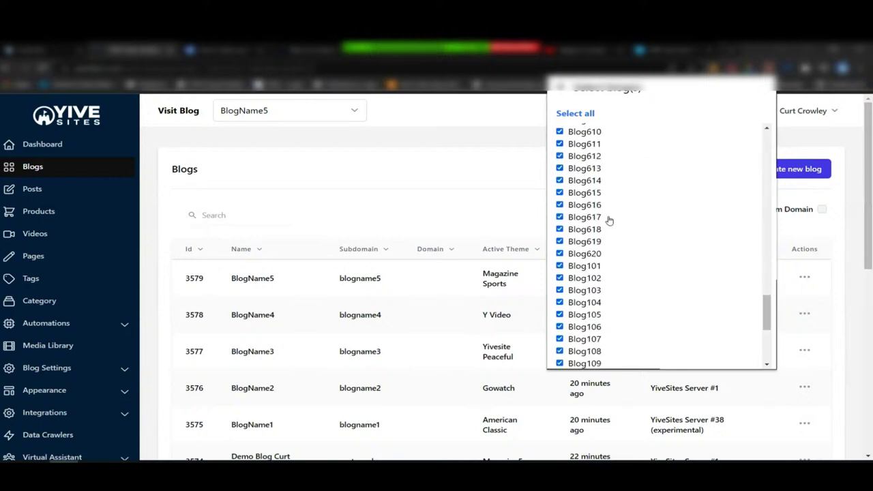
{"action": "scroll", "coordinate": [609, 220], "scroll_direction": "up", "scroll_amount": 10}
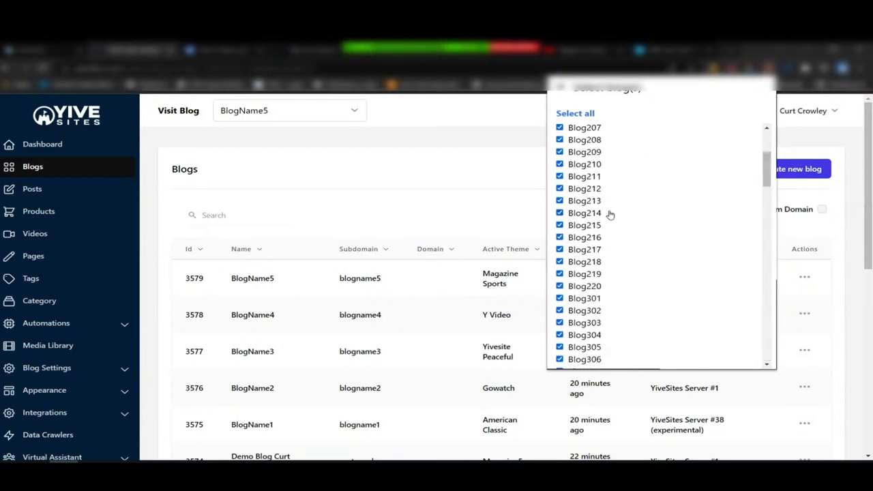
{"action": "left_click", "coordinate": [613, 119]}
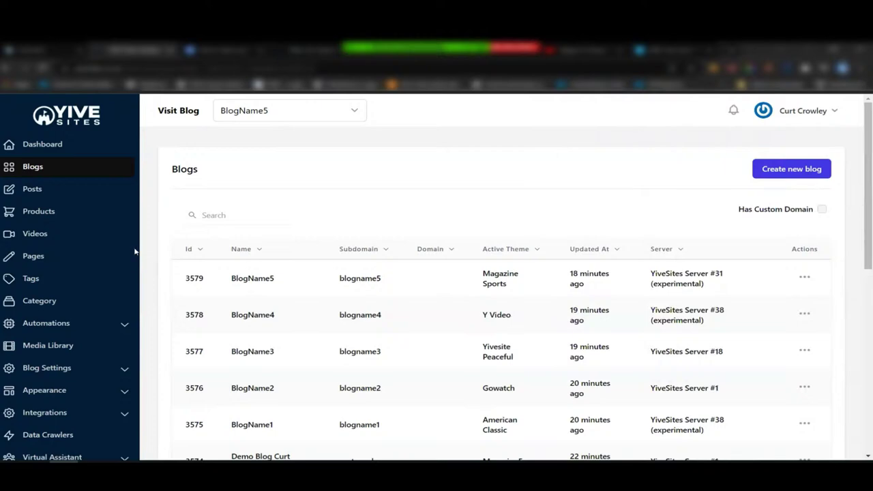
Go to BlogName5's Custom Domain page.
{"action": "scroll", "coordinate": [126, 273], "scroll_direction": "down", "scroll_amount": 10}
{"action": "scroll", "coordinate": [97, 248], "scroll_direction": "up", "scroll_amount": 5}
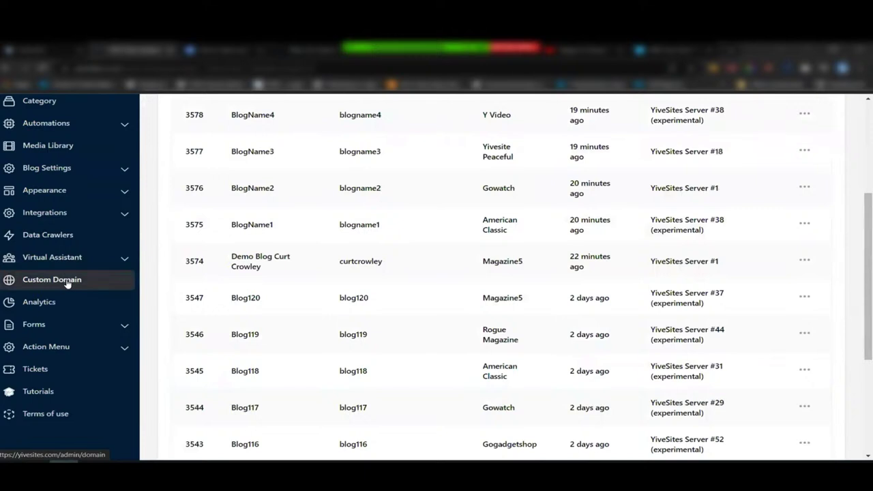
{"action": "left_click", "coordinate": [67, 281]}
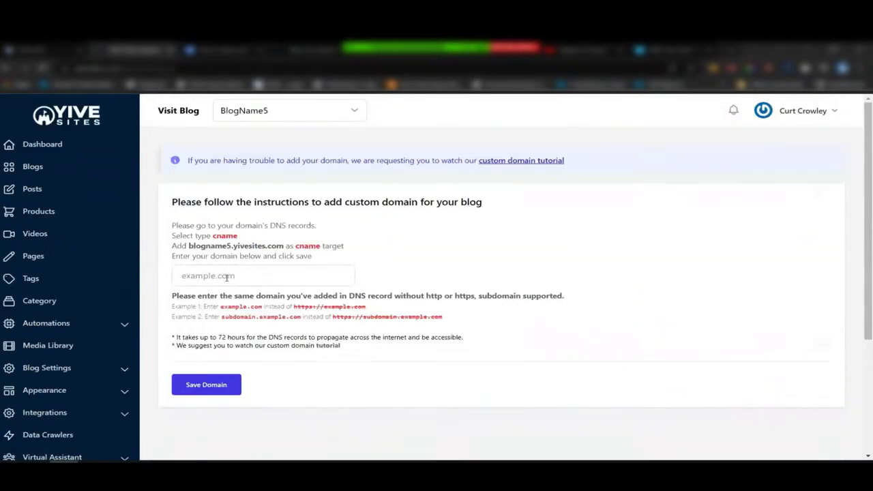
Select the CNAME target blogname5.yivesites.com for copying.
{"action": "left_click", "coordinate": [206, 275]}
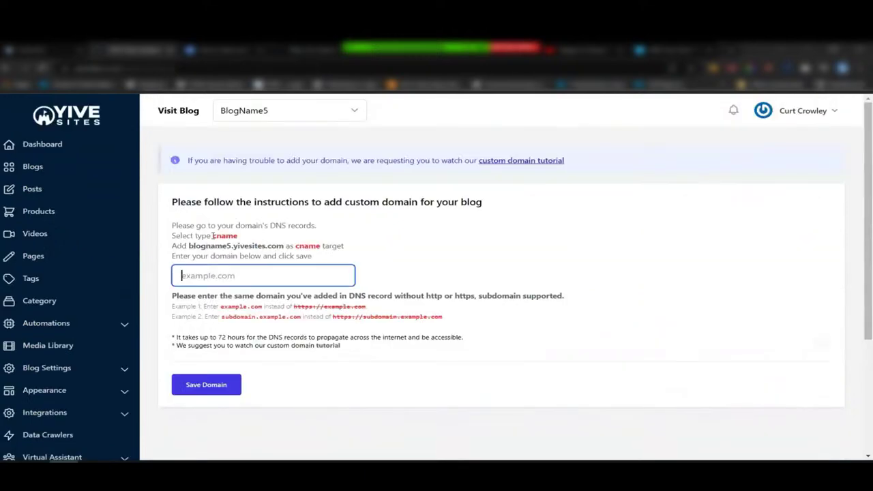
{"action": "left_click", "coordinate": [266, 252]}
{"action": "left_click_drag", "start_coordinate": [284, 247], "coordinate": [189, 248]}
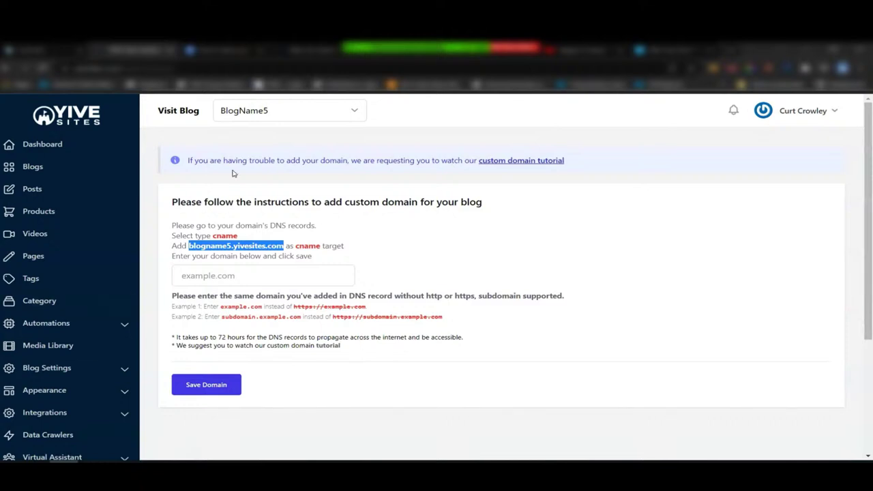
Switch to managing the News blog and show its Custom Domain page.
{"action": "left_click", "coordinate": [298, 116]}
{"action": "scroll", "coordinate": [283, 273], "scroll_direction": "up", "scroll_amount": 15}
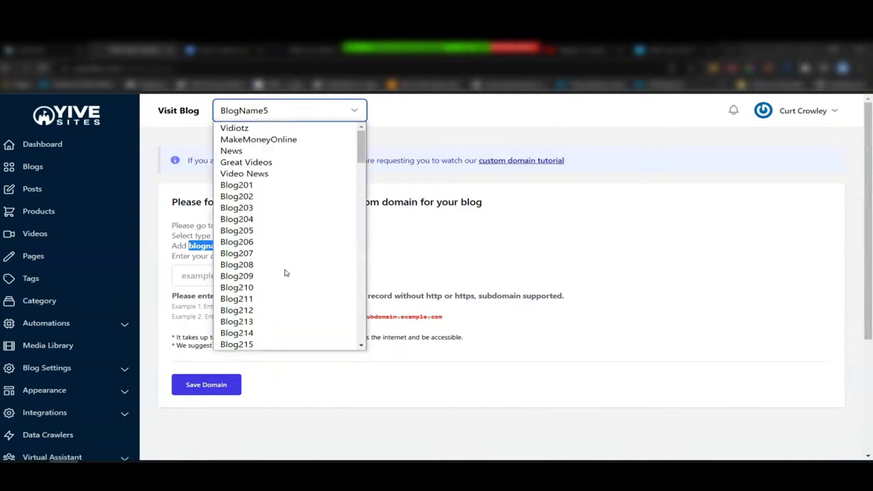
{"action": "left_click", "coordinate": [276, 155]}
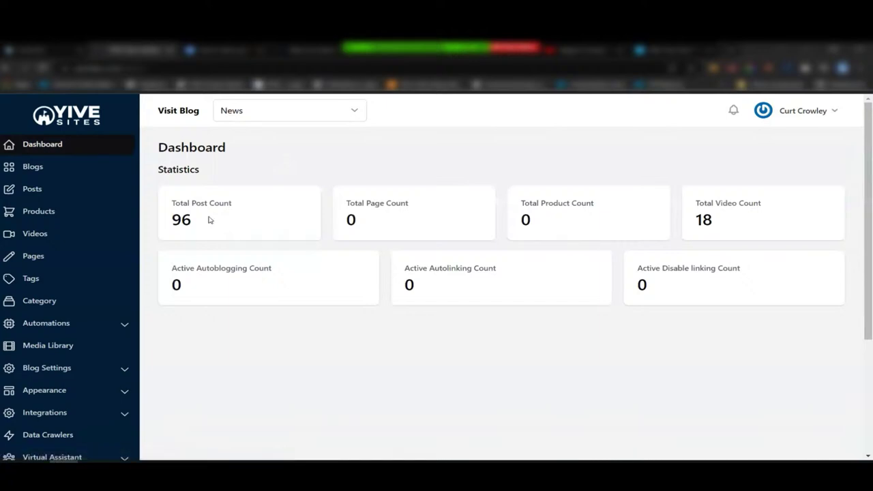
{"action": "scroll", "coordinate": [88, 380], "scroll_direction": "down", "scroll_amount": 3}
{"action": "left_click", "coordinate": [75, 380]}
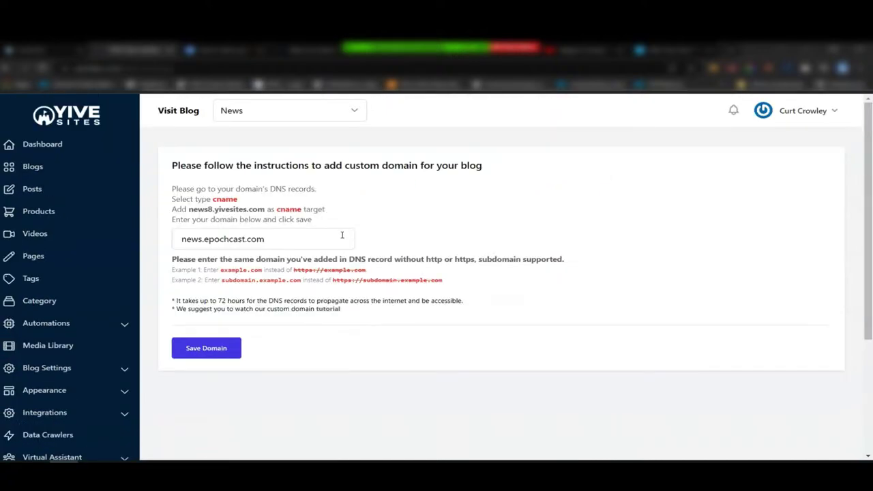
Select news.epochcast.com in the News blog's domain field.
{"action": "left_click_drag", "start_coordinate": [282, 242], "coordinate": [171, 255]}
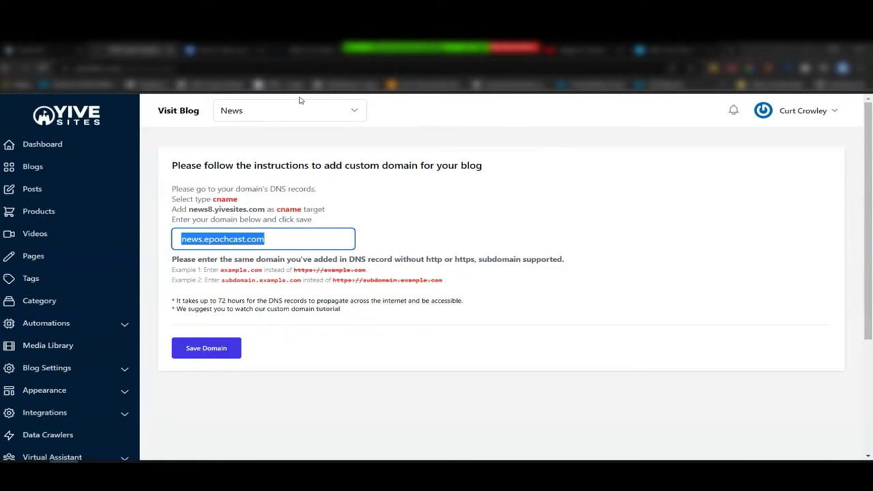
Add a new line reading 'amluats' below the äöüß line in the demo video post document.
{"action": "left_click", "coordinate": [239, 60]}
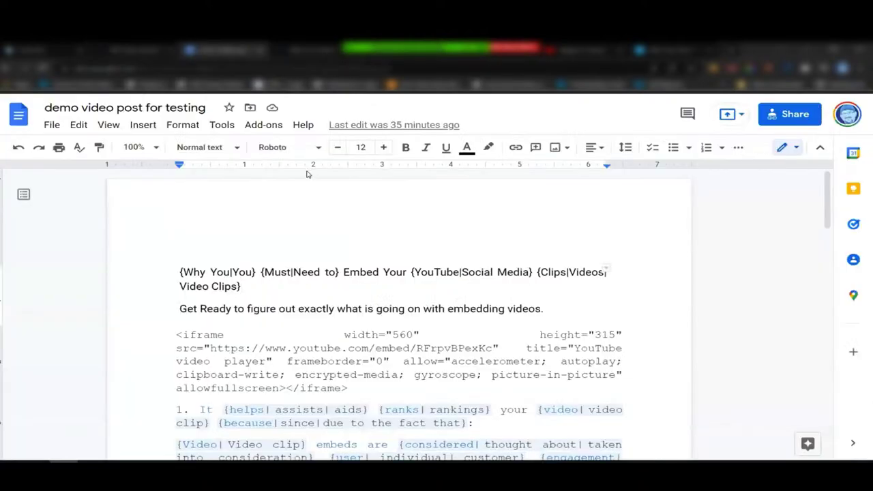
{"action": "scroll", "coordinate": [308, 180], "scroll_direction": "down", "scroll_amount": 10}
{"action": "scroll", "coordinate": [317, 262], "scroll_direction": "down", "scroll_amount": 6}
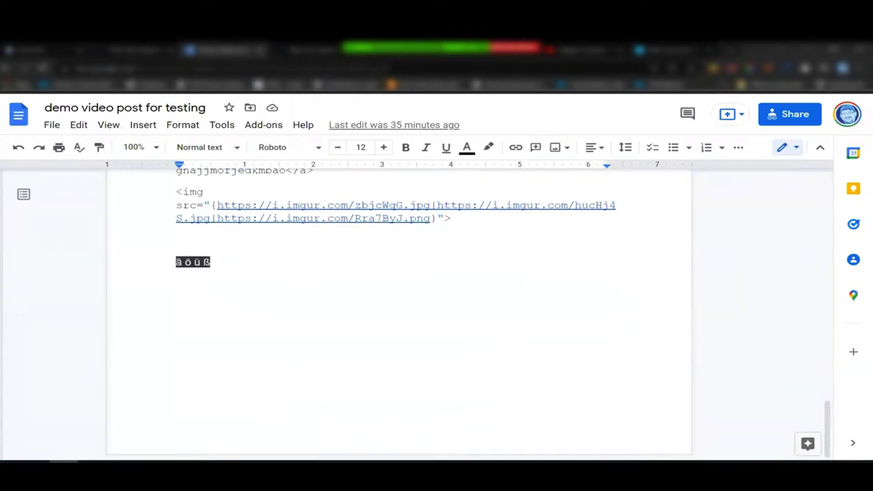
{"action": "left_click", "coordinate": [296, 257]}
{"action": "key", "text": "Return"}
{"action": "key", "text": "Return"}
{"action": "key", "text": "Return"}
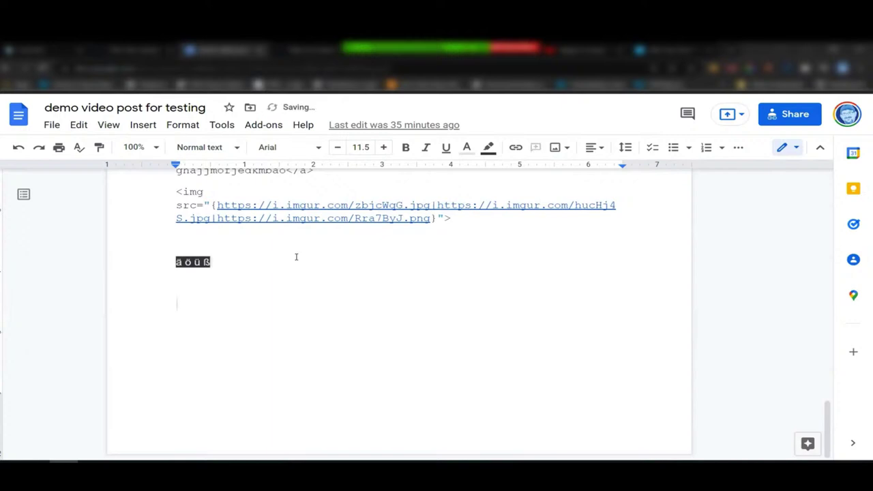
{"action": "type", "text": "am"}
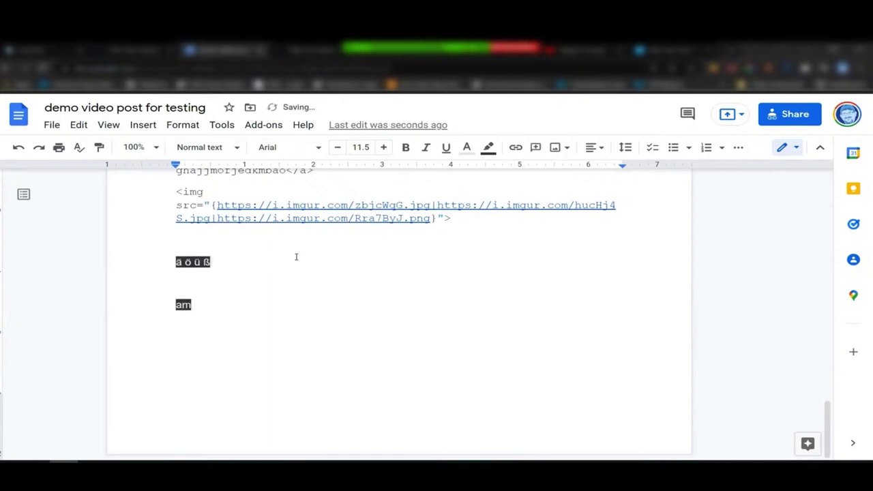
{"action": "type", "text": "a"}
{"action": "key", "text": "BackSpace"}
{"action": "type", "text": "luats"}
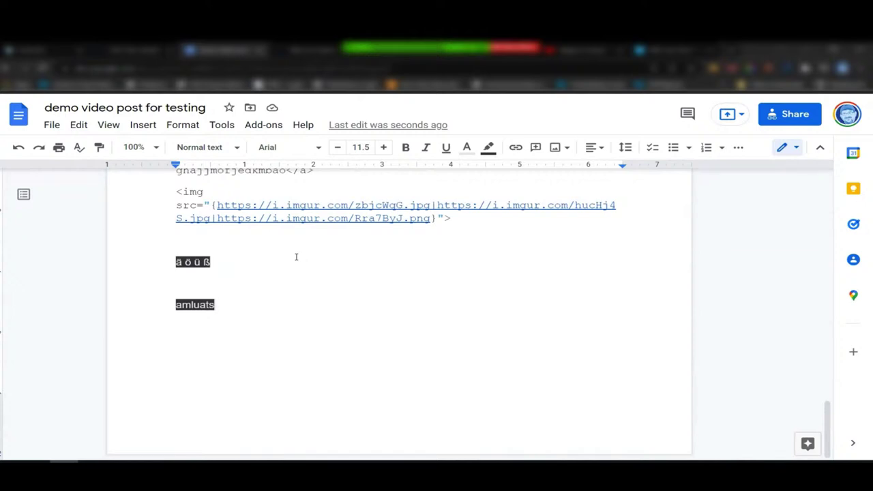
Wrap the img src's three pipe-separated imgur links in curly braces, closing after .png.
{"action": "left_click_drag", "start_coordinate": [176, 192], "coordinate": [203, 202]}
{"action": "left_click", "coordinate": [208, 191]}
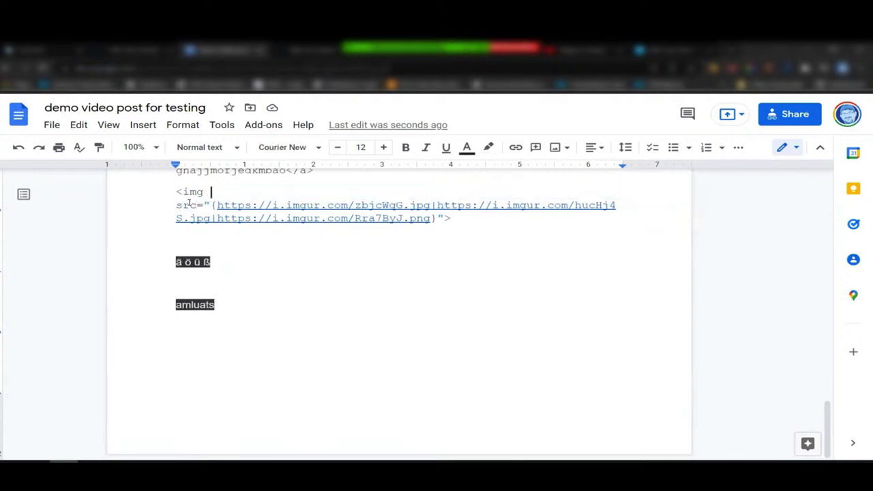
{"action": "left_click_drag", "start_coordinate": [211, 205], "coordinate": [440, 217]}
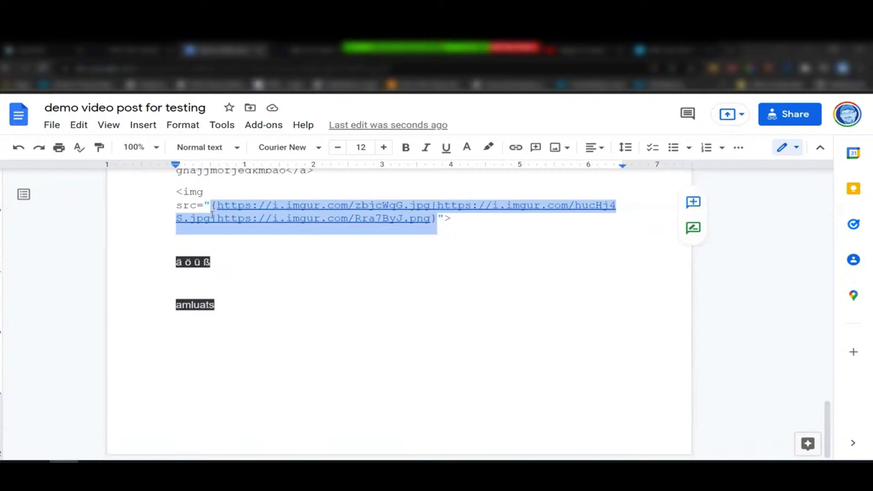
{"action": "left_click", "coordinate": [213, 206]}
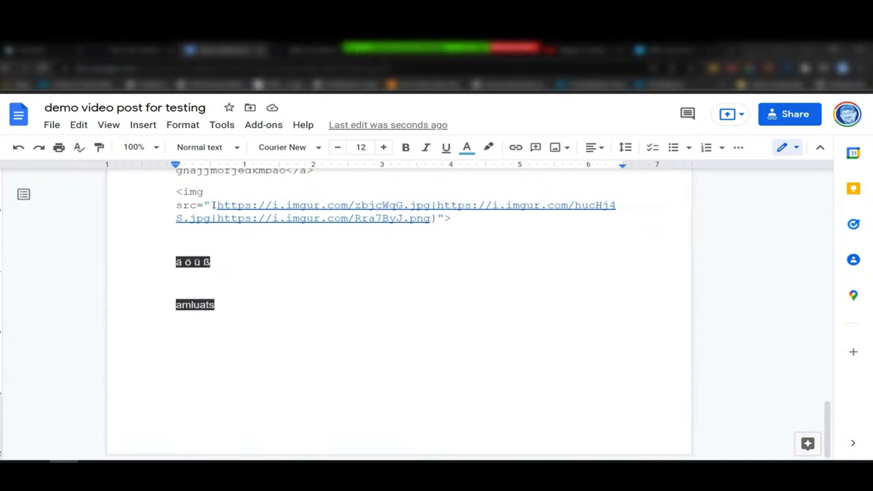
{"action": "type", "text": "{"}
{"action": "left_click", "coordinate": [434, 218]}
{"action": "key", "text": "shift+Right"}
{"action": "type", "text": "}"}
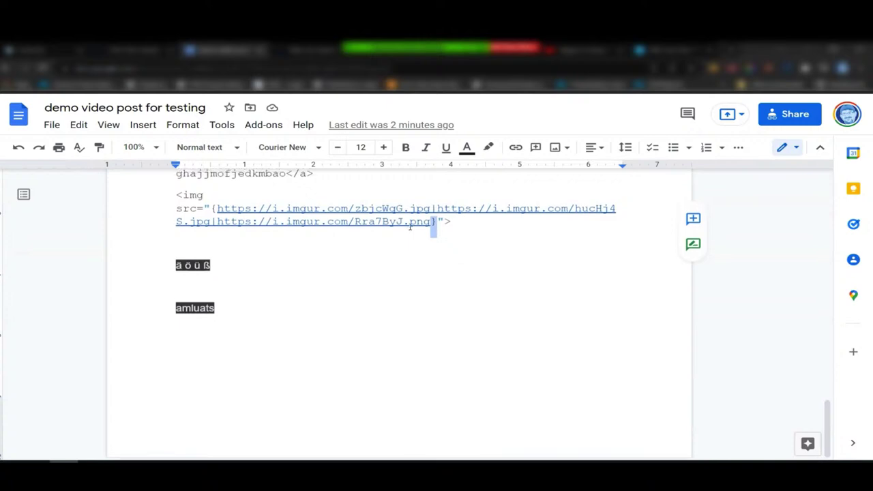
{"action": "scroll", "coordinate": [368, 246], "scroll_direction": "up", "scroll_amount": 5}
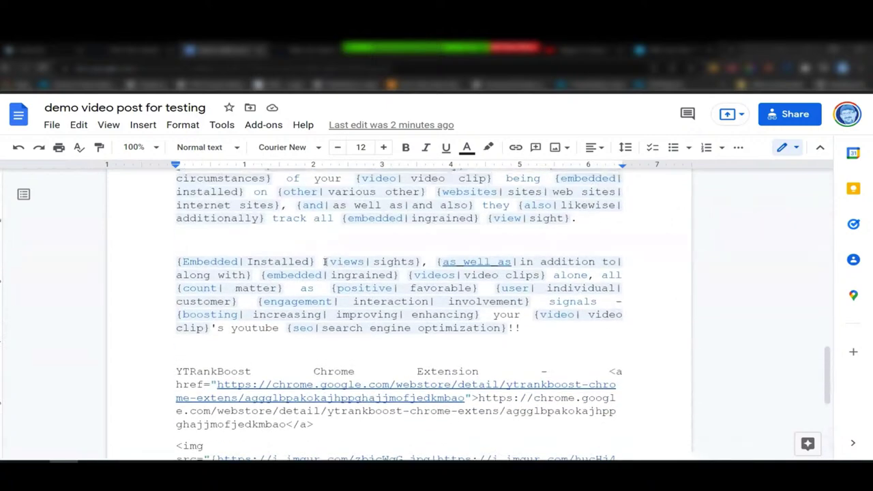
{"action": "left_click_drag", "start_coordinate": [324, 262], "coordinate": [417, 260]}
{"action": "left_click_drag", "start_coordinate": [421, 261], "coordinate": [423, 262]}
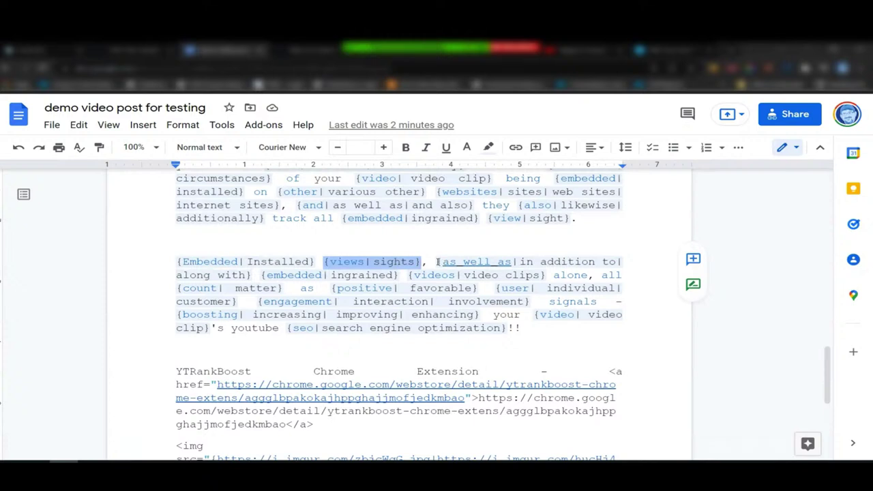
{"action": "left_click_drag", "start_coordinate": [438, 261], "coordinate": [258, 280]}
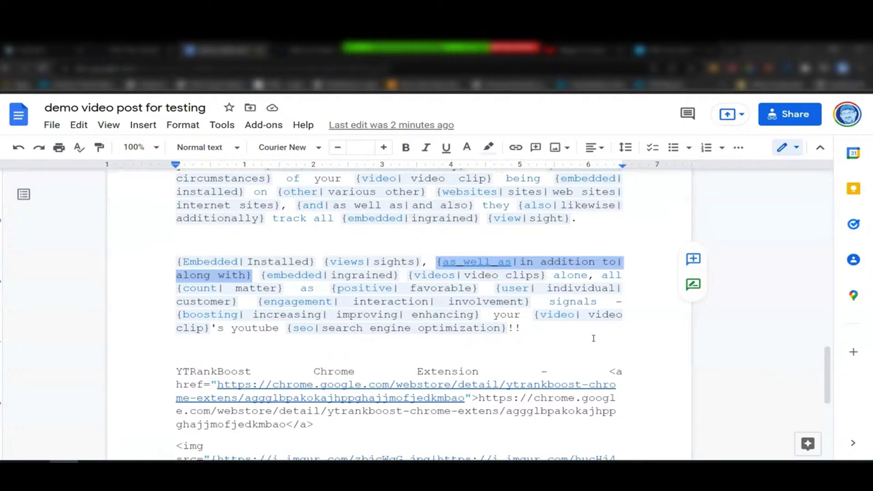
{"action": "scroll", "coordinate": [593, 338], "scroll_direction": "up", "scroll_amount": 20}
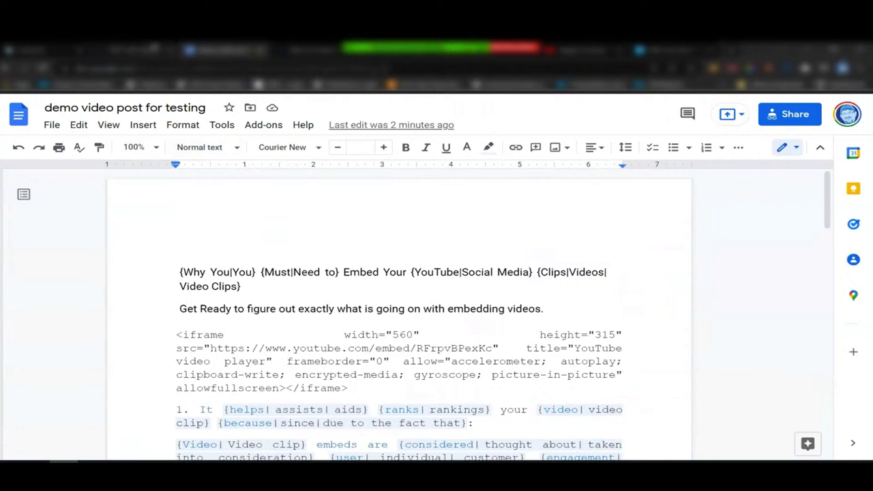
{"action": "left_click", "coordinate": [153, 58]}
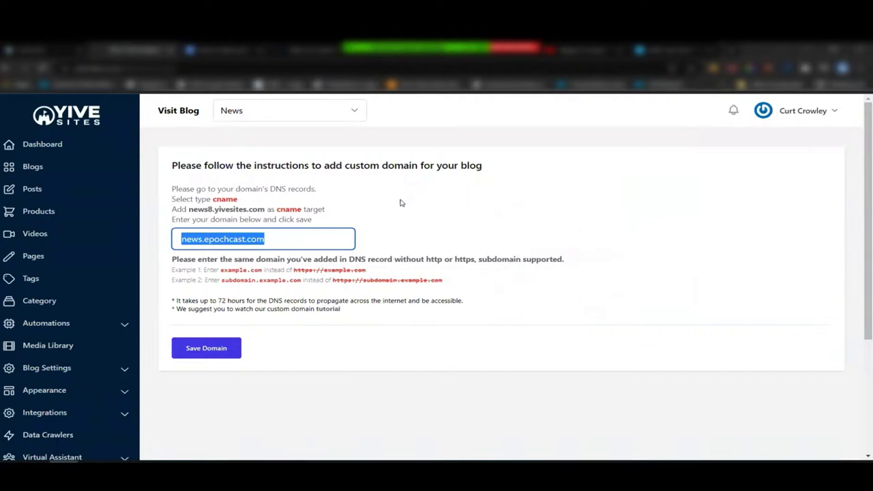
Review the News blog's custom-domain page with news.epochcast.com and news8.yivesites.com as CNAME target.
{"action": "scroll", "coordinate": [86, 320], "scroll_direction": "down", "scroll_amount": 2}
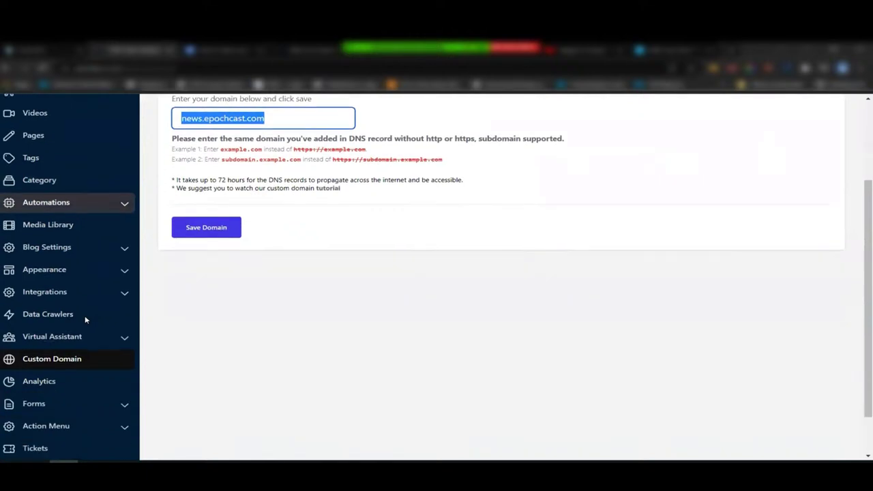
{"action": "scroll", "coordinate": [86, 320], "scroll_direction": "down", "scroll_amount": 1}
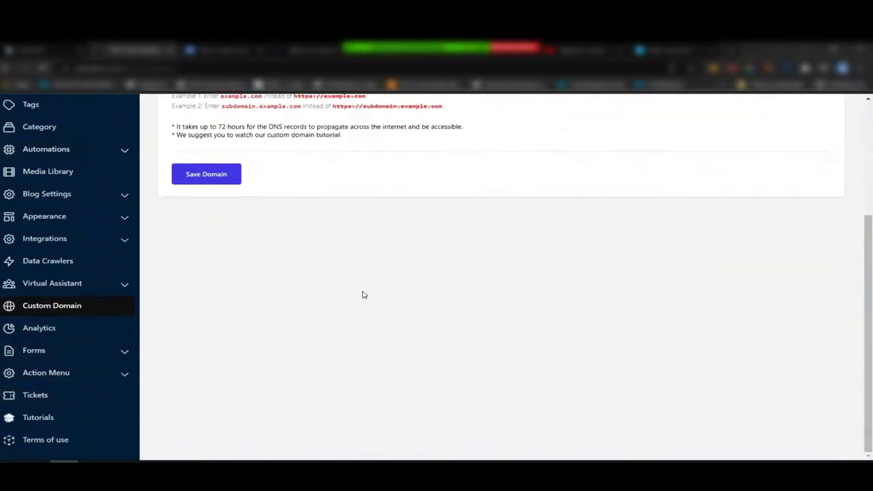
{"action": "scroll", "coordinate": [363, 295], "scroll_direction": "up", "scroll_amount": 3}
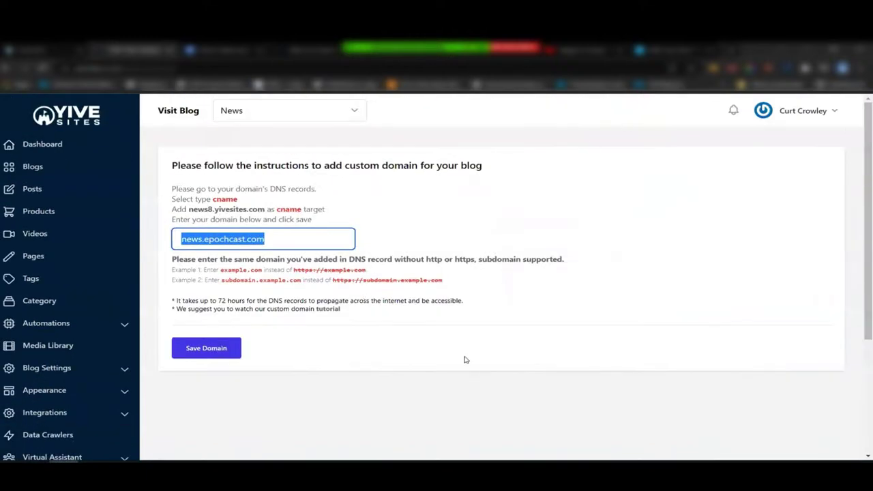
{"action": "left_click", "coordinate": [490, 461]}
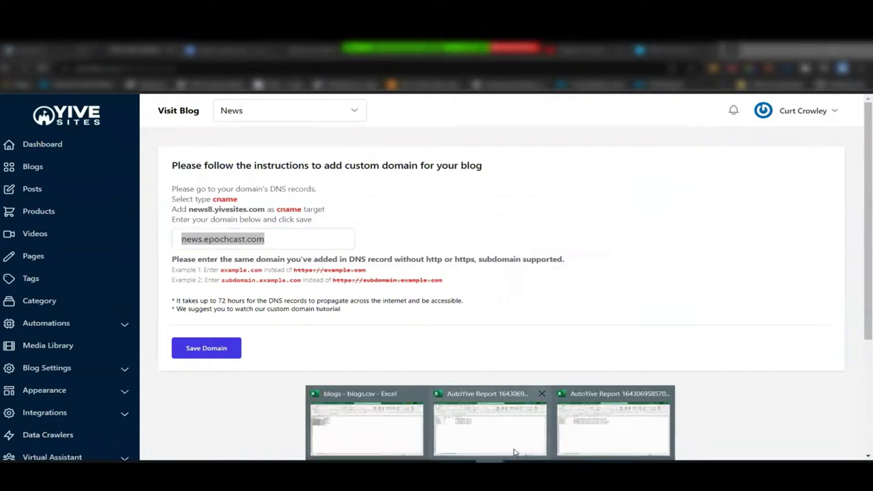
In the AutoYive Report, widen column A to fit BlogName1–BlogName5 and select D2:D6.
{"action": "left_click", "coordinate": [559, 432]}
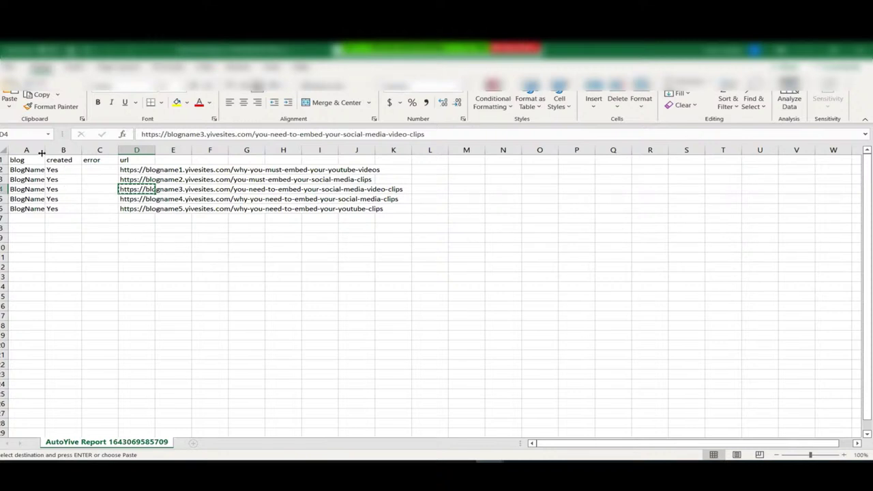
{"action": "left_click_drag", "start_coordinate": [42, 153], "coordinate": [78, 153]}
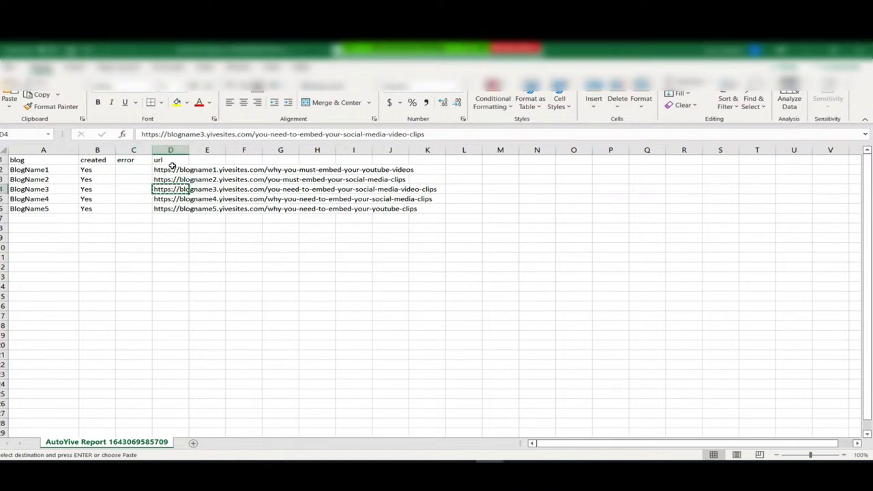
{"action": "left_click_drag", "start_coordinate": [168, 170], "coordinate": [168, 210]}
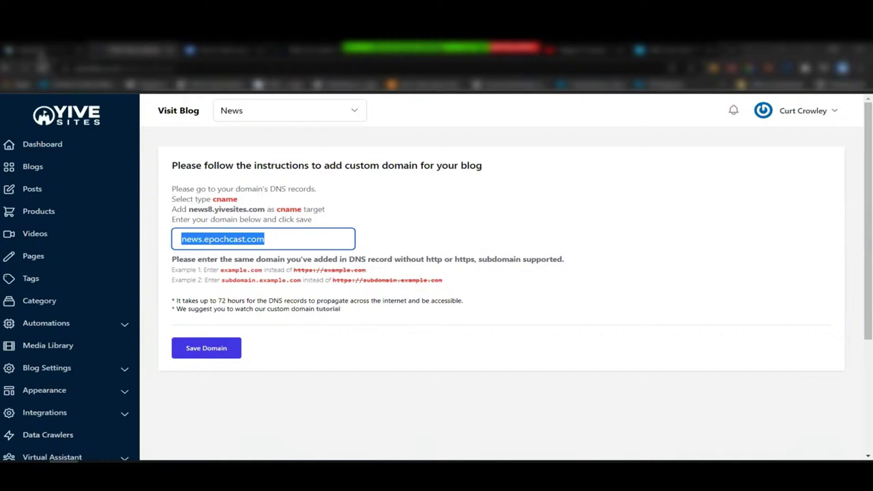
Scroll through the AutoYIVE product sales page, then close the Vimeo video's share dialog.
{"action": "left_click", "coordinate": [67, 76]}
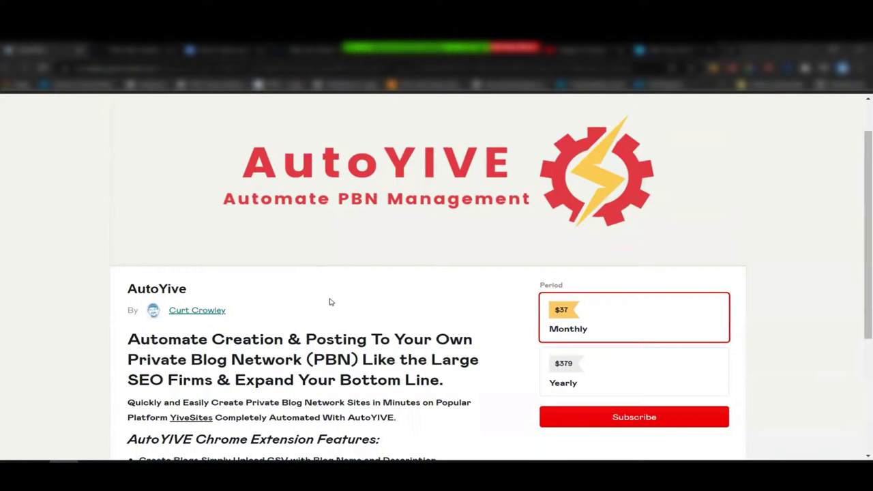
{"action": "scroll", "coordinate": [330, 302], "scroll_direction": "down", "scroll_amount": 1}
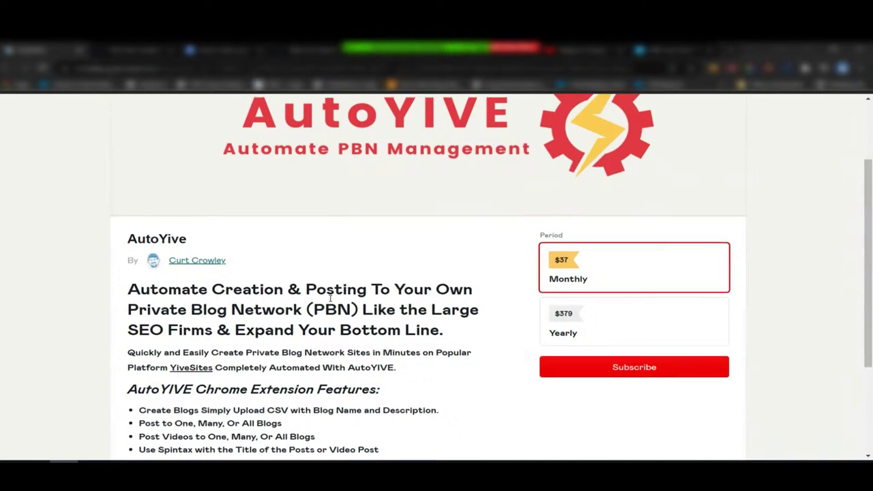
{"action": "scroll", "coordinate": [330, 300], "scroll_direction": "up", "scroll_amount": 1}
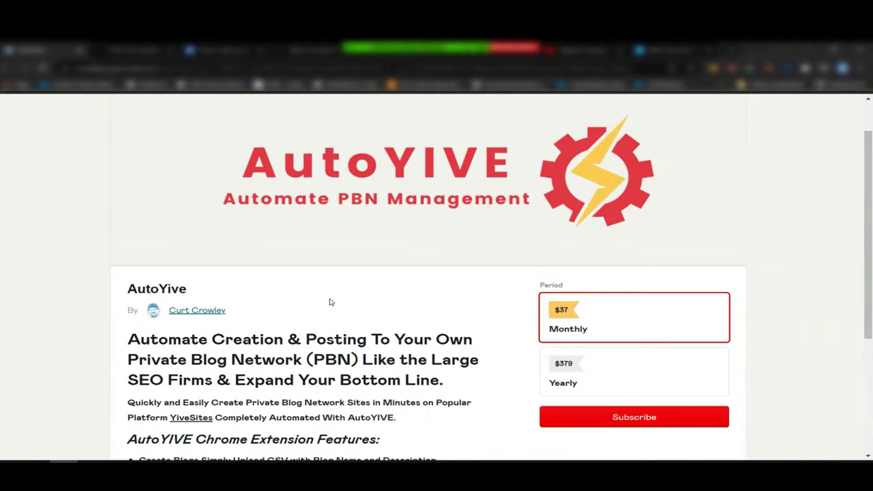
{"action": "scroll", "coordinate": [314, 299], "scroll_direction": "down", "scroll_amount": 1}
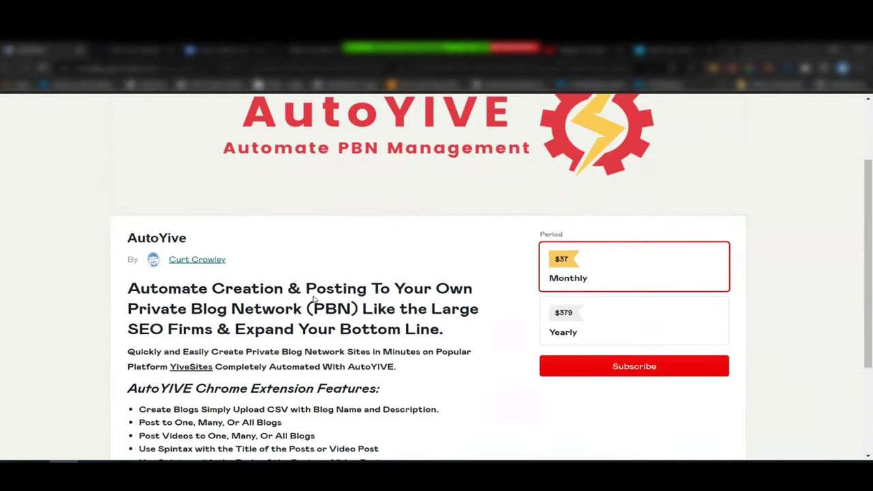
{"action": "scroll", "coordinate": [314, 299], "scroll_direction": "down", "scroll_amount": 2}
{"action": "scroll", "coordinate": [314, 299], "scroll_direction": "up", "scroll_amount": 1}
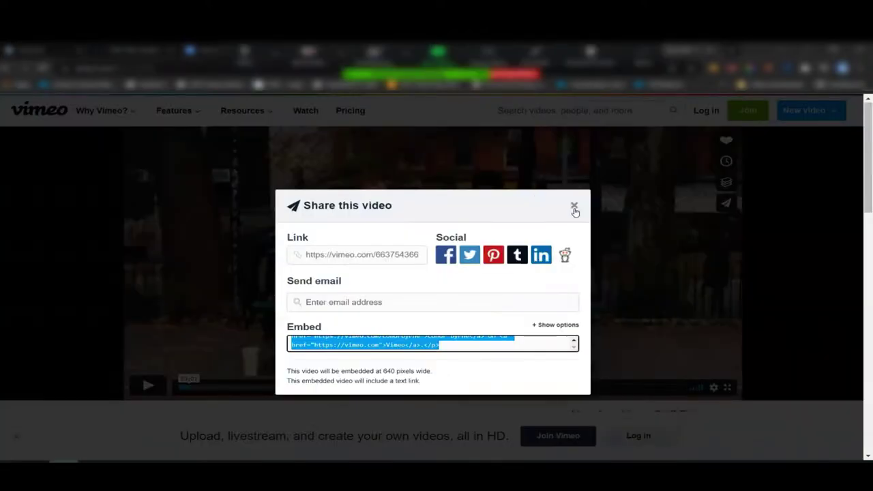
{"action": "left_click", "coordinate": [574, 205]}
Pause the Vimeo video, copy its title, and paste it into a new Google tab.
{"action": "scroll", "coordinate": [308, 328], "scroll_direction": "down", "scroll_amount": 1}
{"action": "scroll", "coordinate": [308, 327], "scroll_direction": "down", "scroll_amount": 2}
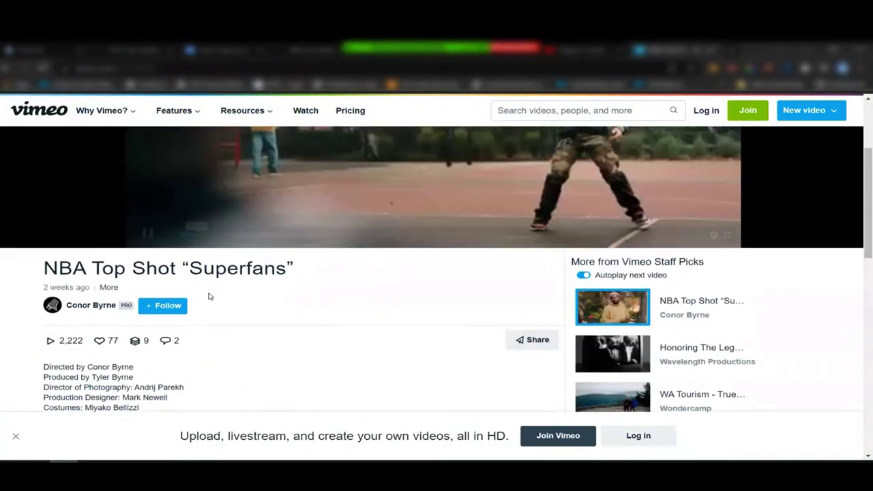
{"action": "left_click", "coordinate": [147, 235]}
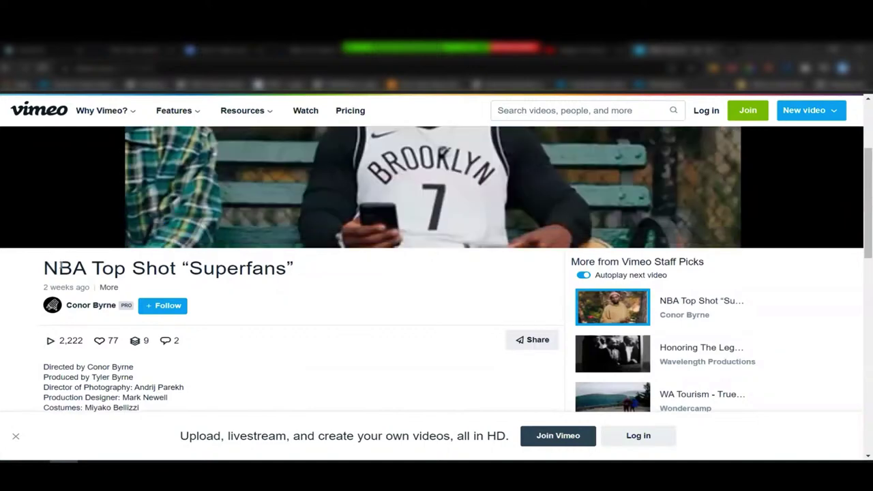
{"action": "left_click_drag", "start_coordinate": [44, 268], "coordinate": [311, 260]}
{"action": "key", "text": "ctrl+c"}
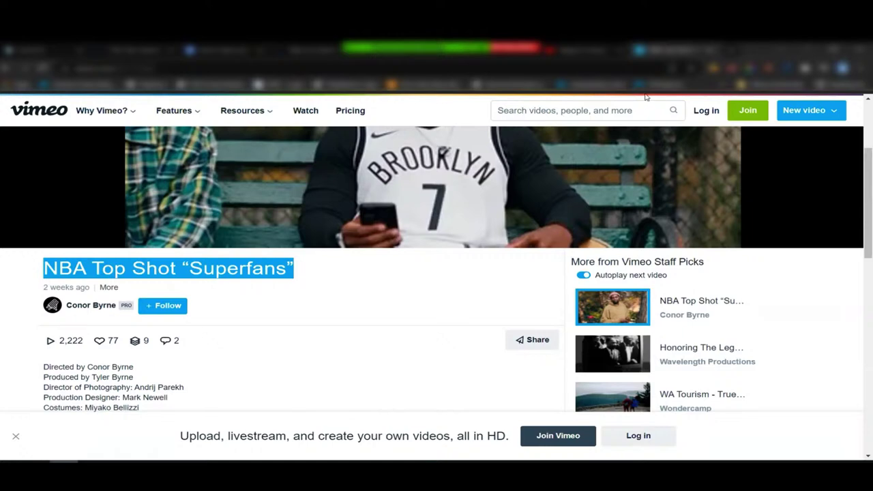
{"action": "left_click", "coordinate": [732, 51]}
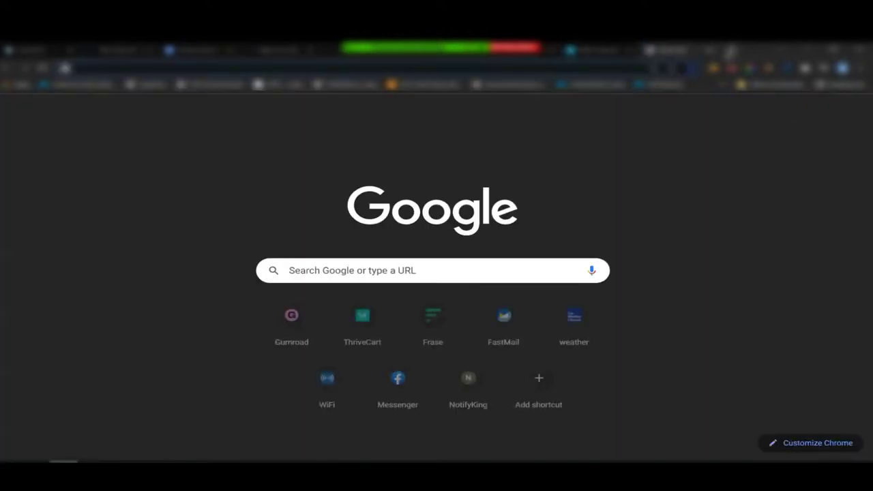
{"action": "key", "text": "ctrl+v"}
Search Google for NBA Top Shot "Superfans" and look through the video results.
{"action": "key", "text": "Return"}
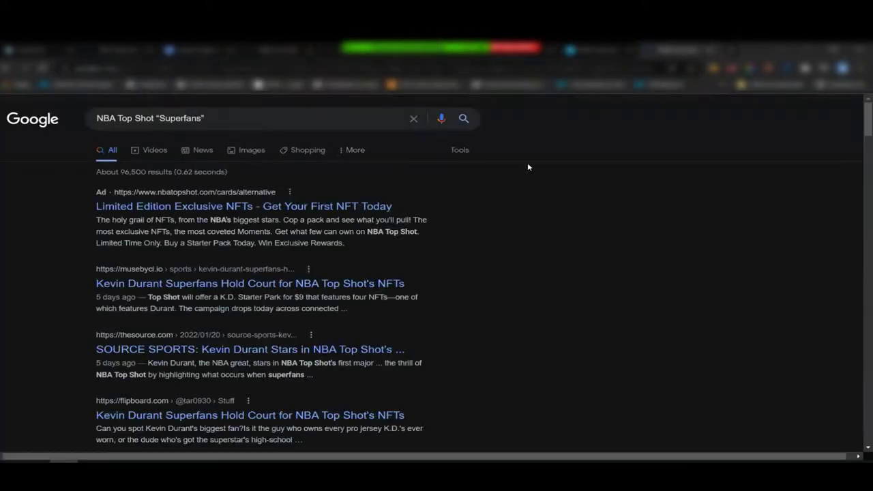
{"action": "left_click", "coordinate": [152, 150]}
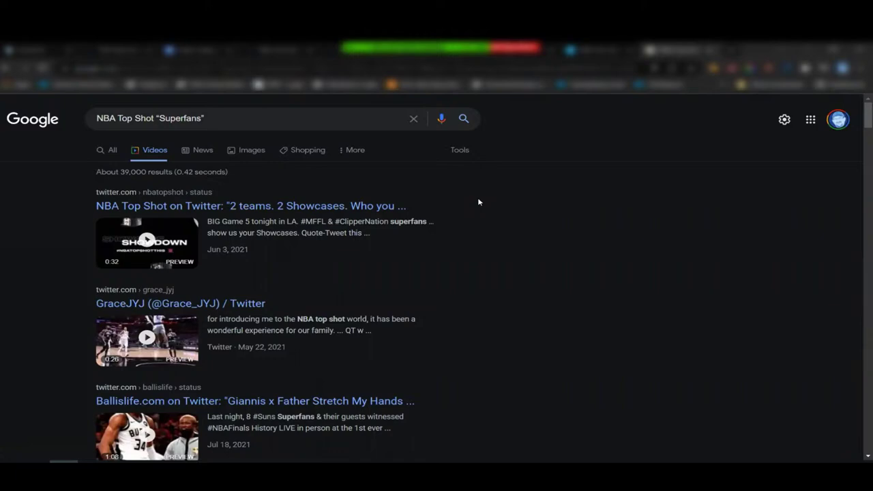
{"action": "scroll", "coordinate": [478, 202], "scroll_direction": "down", "scroll_amount": 6}
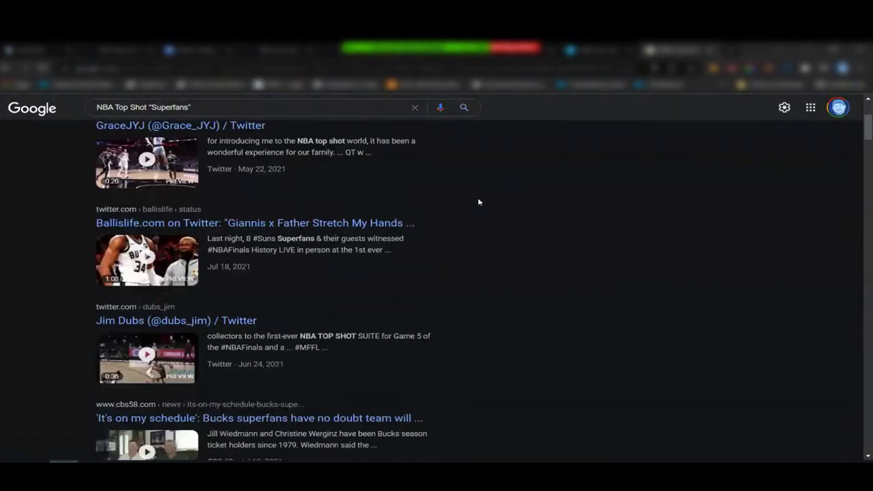
{"action": "scroll", "coordinate": [478, 202], "scroll_direction": "up", "scroll_amount": 6}
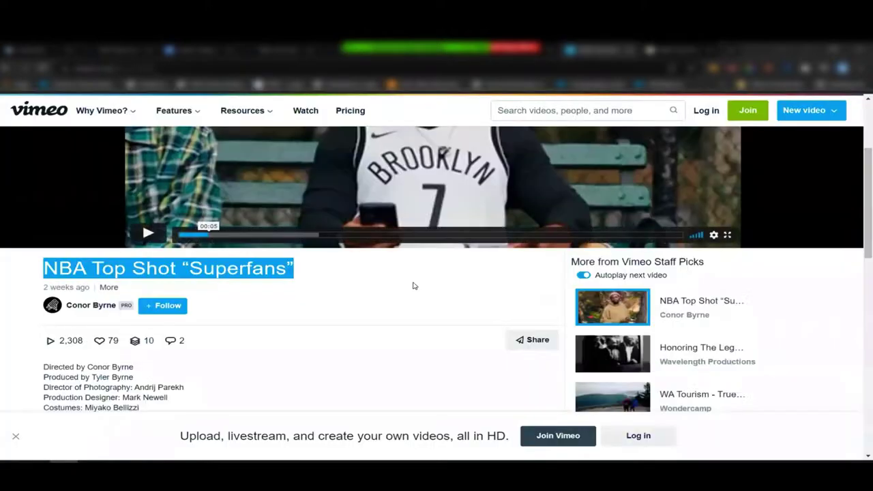
Open the AutoYIVE new-post form with an empty title and content.
{"action": "scroll", "coordinate": [395, 339], "scroll_direction": "up", "scroll_amount": 3}
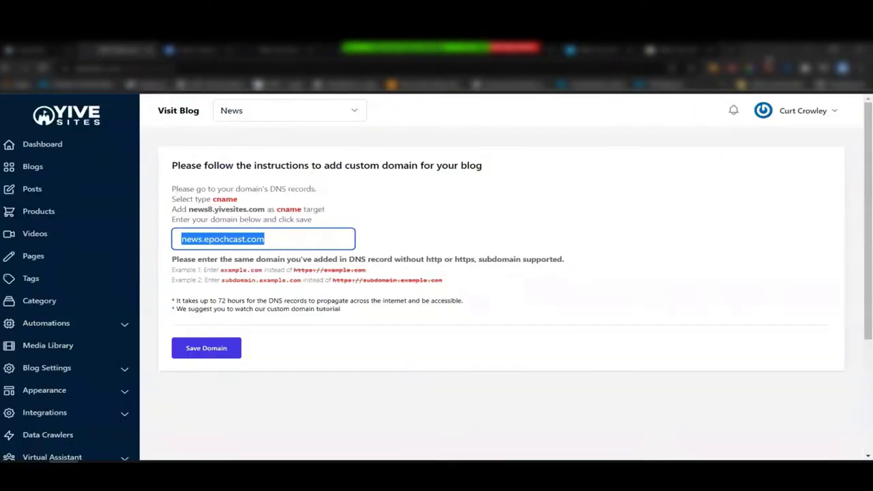
{"action": "left_click", "coordinate": [714, 68]}
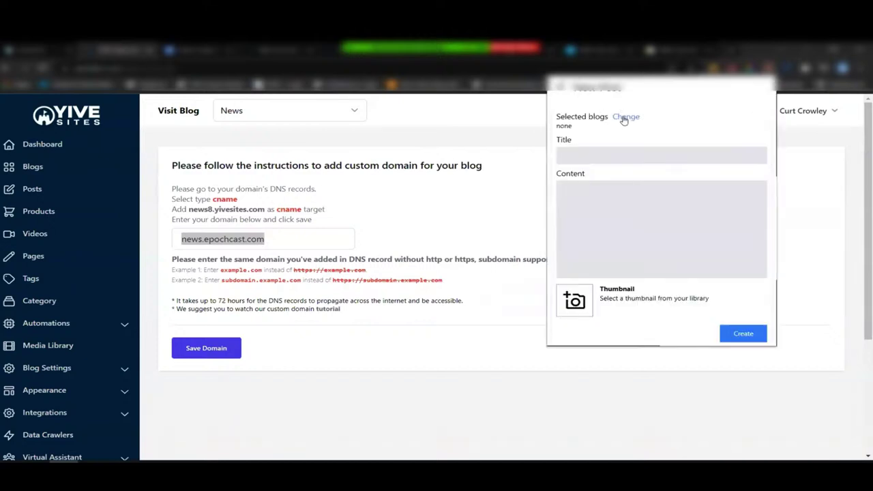
Tick Blog201 through Blog205 as target blogs for the new post.
{"action": "left_click", "coordinate": [624, 117]}
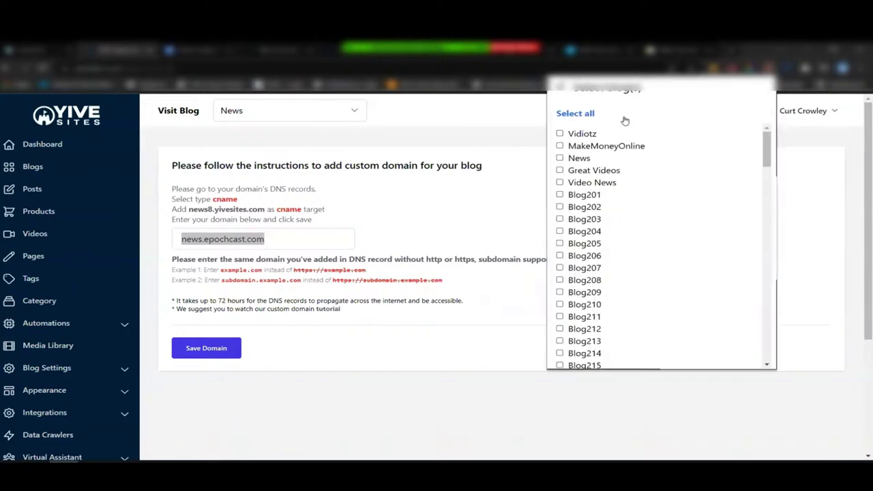
{"action": "left_click", "coordinate": [560, 196]}
{"action": "left_click", "coordinate": [560, 206]}
{"action": "left_click", "coordinate": [560, 219]}
{"action": "left_click", "coordinate": [560, 231]}
{"action": "left_click", "coordinate": [560, 244]}
Untick Blog201–Blog205 again so no blog is selected.
{"action": "left_click", "coordinate": [561, 195]}
{"action": "left_click", "coordinate": [560, 206]}
{"action": "left_click", "coordinate": [559, 219]}
{"action": "left_click", "coordinate": [560, 232]}
{"action": "left_click", "coordinate": [559, 244]}
{"action": "mouse_move", "coordinate": [491, 461]}
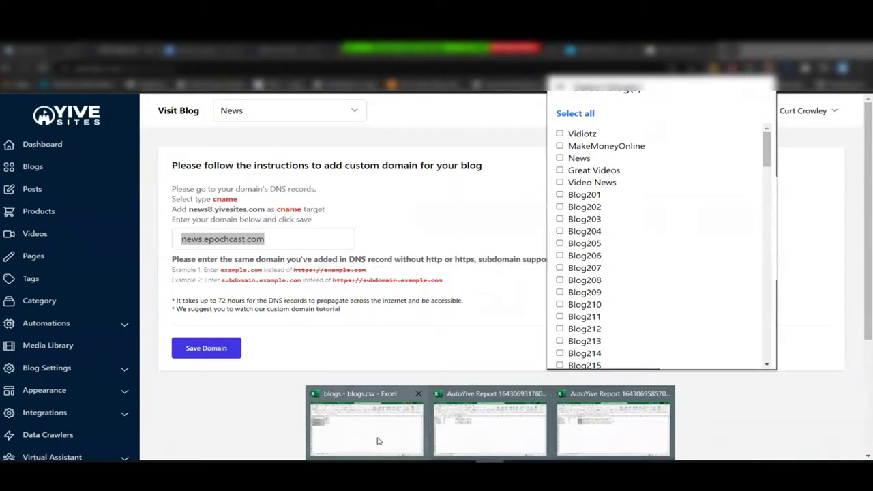
{"action": "left_click", "coordinate": [379, 441]}
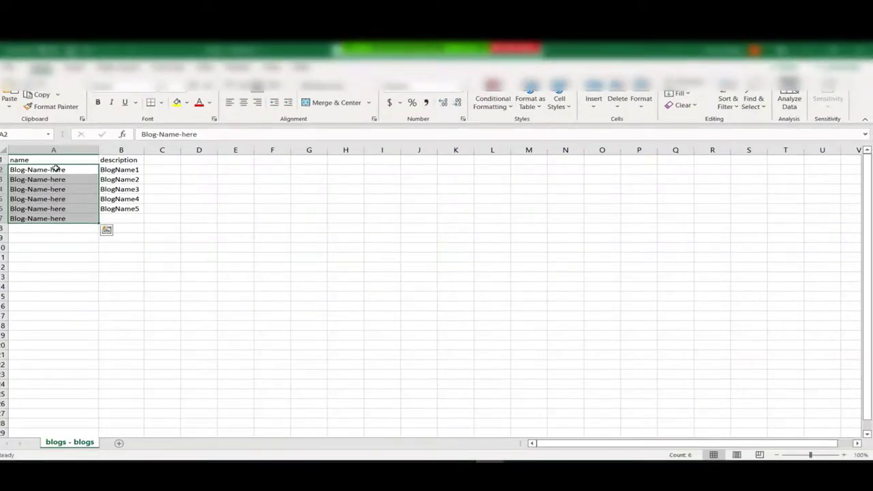
Dismiss the paste options prompt in blogs.csv and return to the News blog's custom-domain page.
{"action": "key", "text": "Escape"}
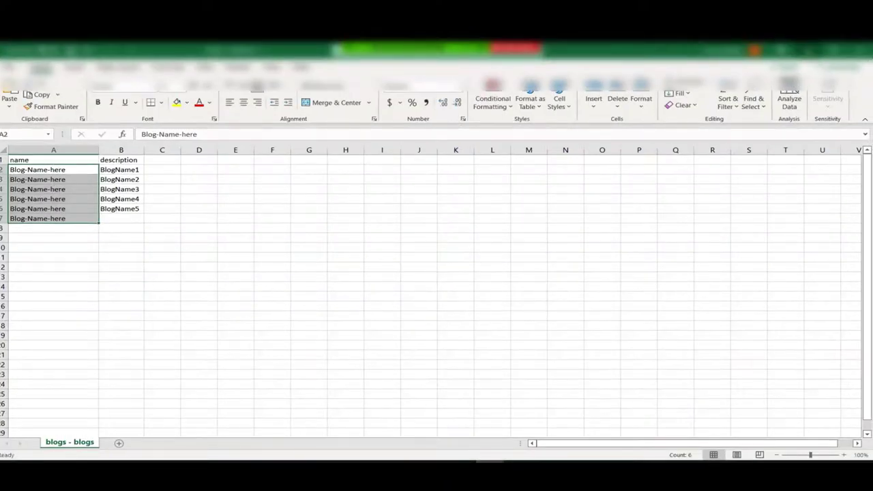
{"action": "key", "text": "alt+Tab"}
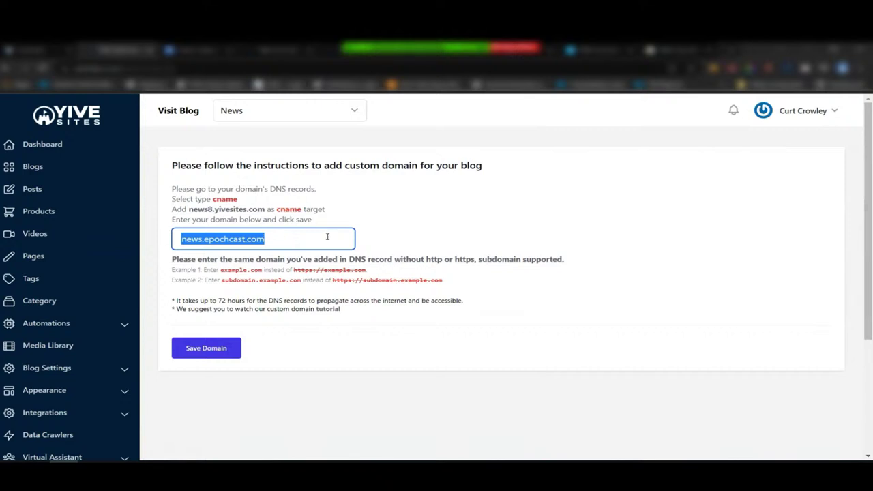
Copy the custom domain news.epochcast.com, load it in a new tab, then return to YIVE Sites.
{"action": "left_click", "coordinate": [265, 239]}
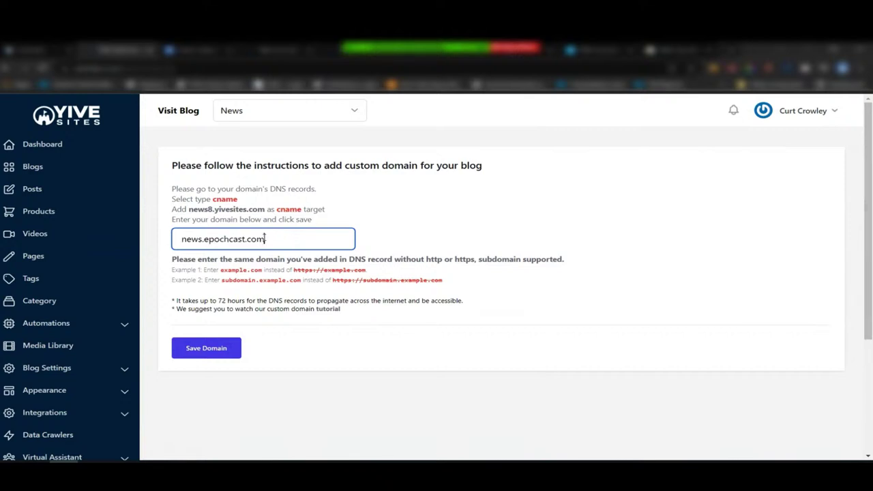
{"action": "left_click_drag", "start_coordinate": [267, 238], "coordinate": [176, 244]}
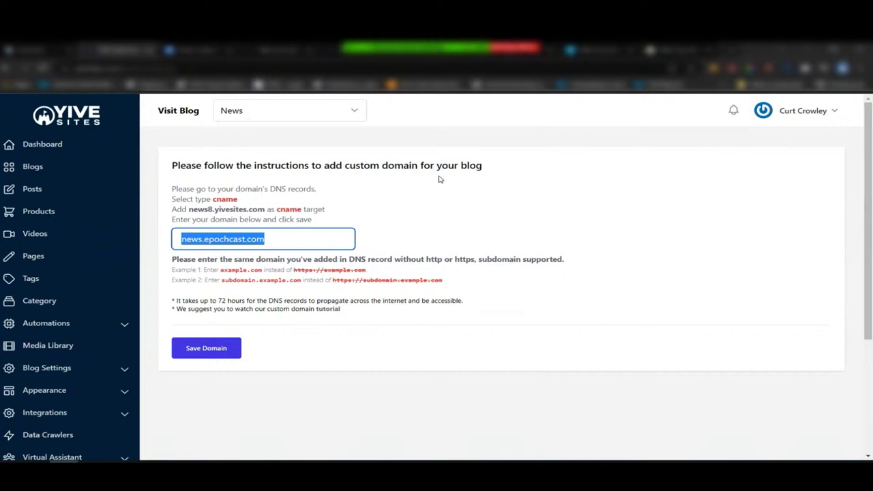
{"action": "left_click", "coordinate": [731, 51]}
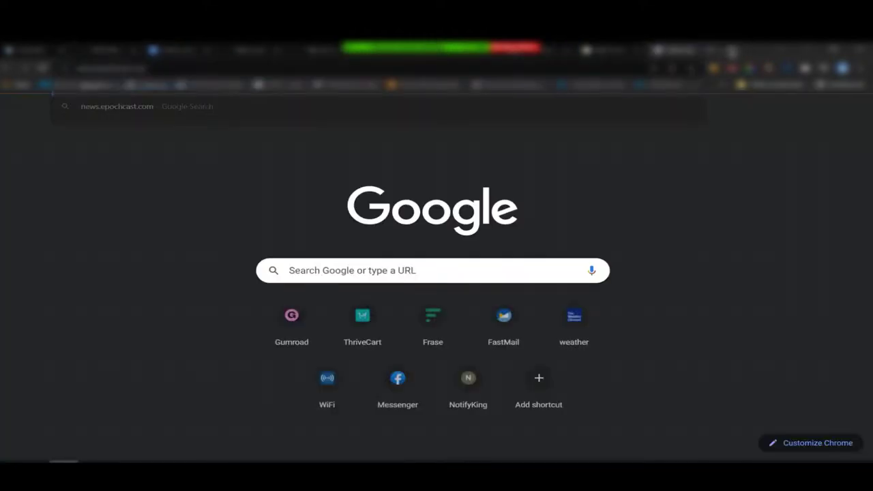
{"action": "key", "text": "ctrl+w"}
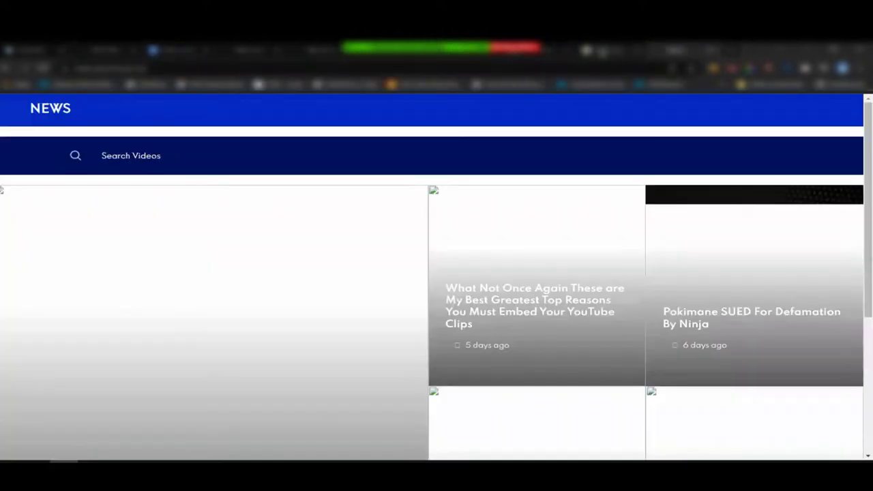
{"action": "left_click", "coordinate": [103, 53]}
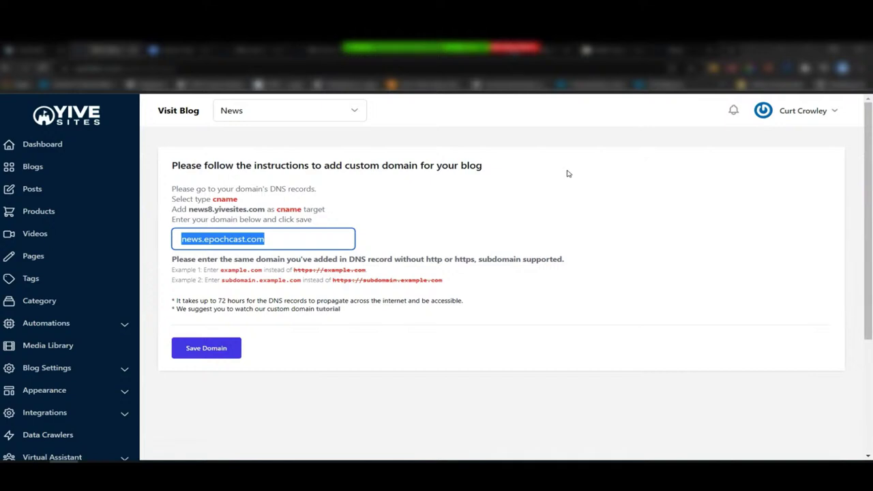
Review the YiveSites Blogs list, then go to Fiverr in a new tab and open its sign-in page.
{"action": "left_click", "coordinate": [40, 168]}
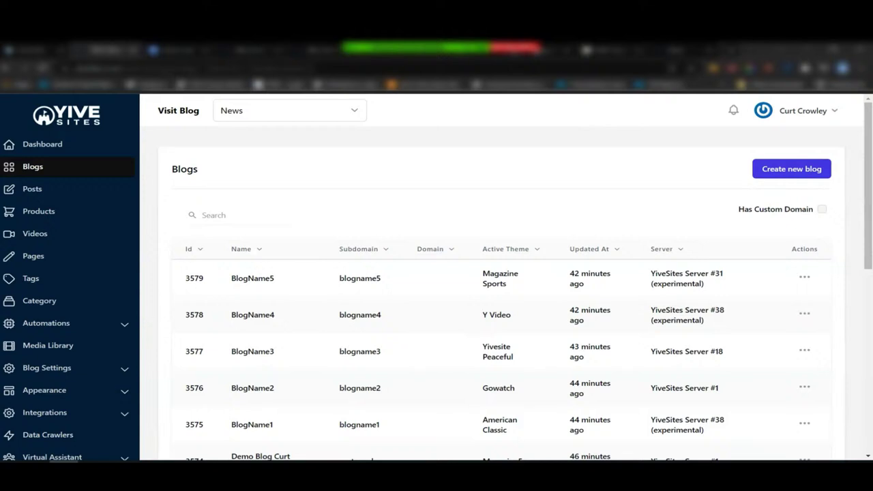
{"action": "key", "text": "ctrl+t"}
{"action": "type", "text": "frase"}
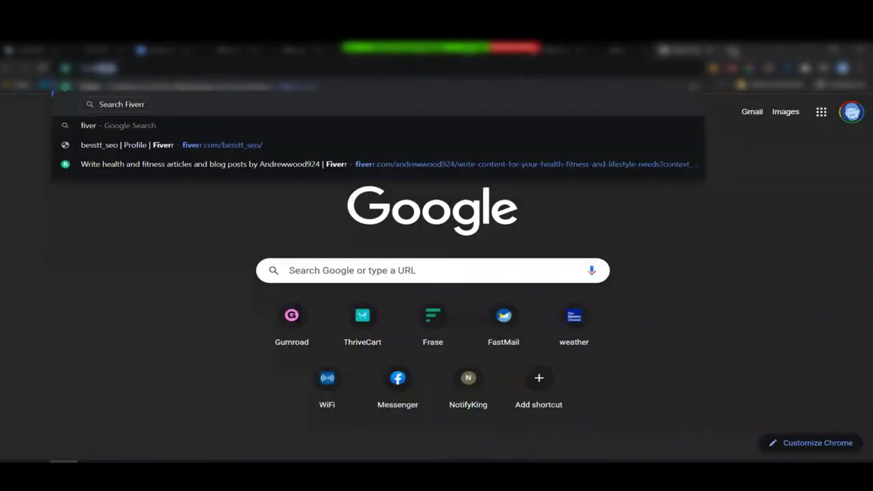
{"action": "key", "text": "Return"}
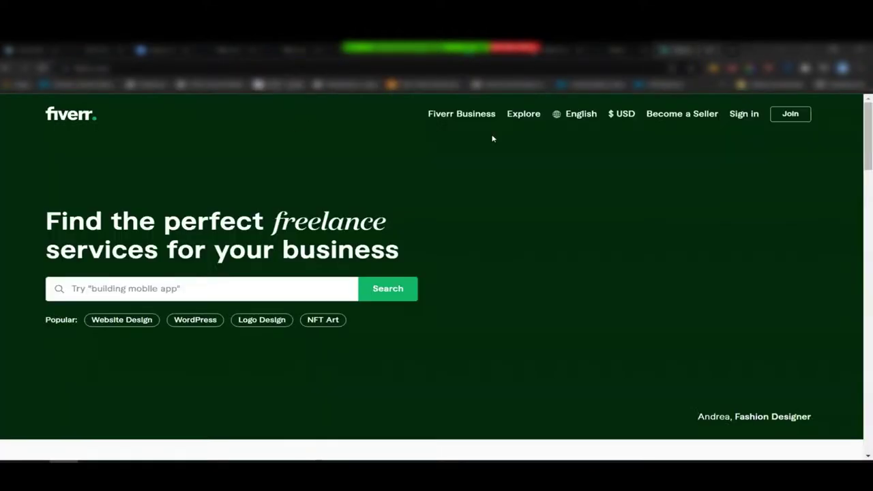
{"action": "left_click", "coordinate": [742, 116]}
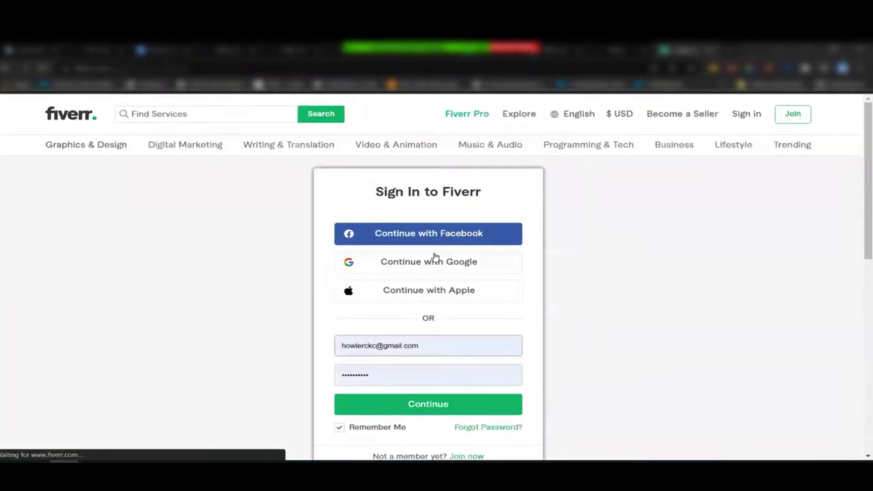
Sign in to Fiverr with Continue with Google, choosing the Google account in the popup.
{"action": "left_click", "coordinate": [423, 263]}
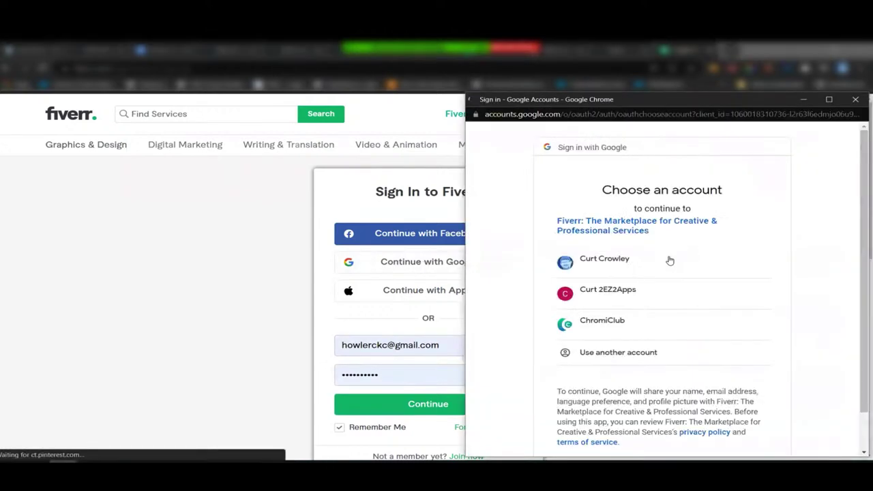
{"action": "left_click", "coordinate": [640, 265]}
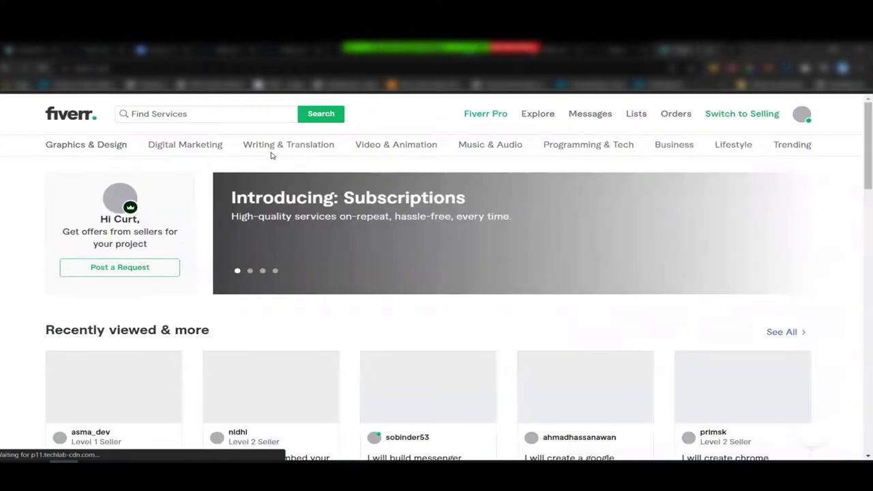
{"action": "left_click", "coordinate": [233, 113]}
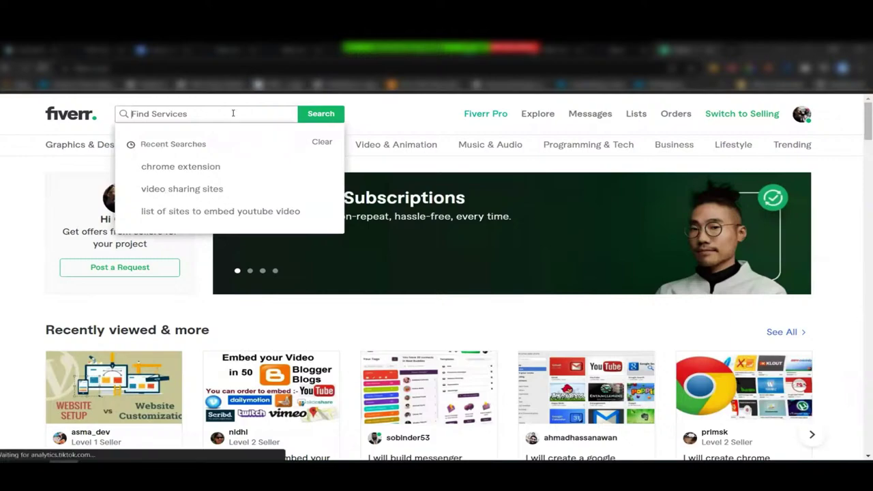
Search Fiverr for 'vimeo video embed' after dismissing the eBook promotion popup.
{"action": "type", "text": "v"}
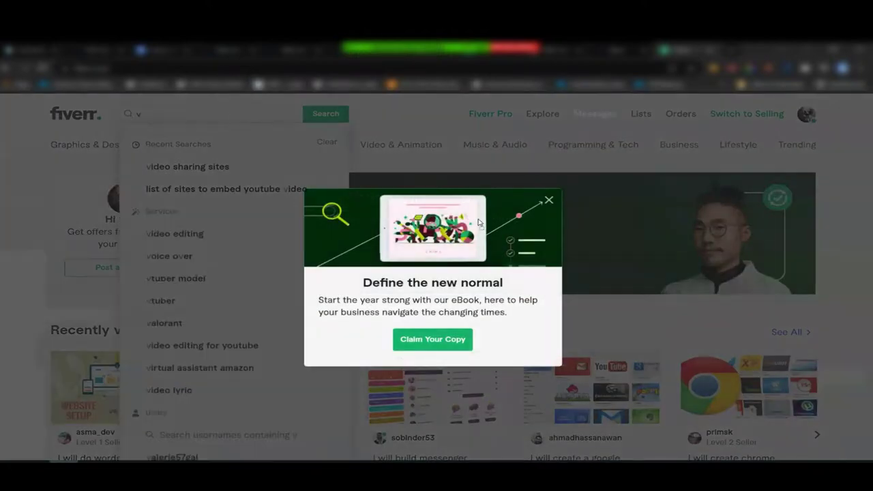
{"action": "left_click", "coordinate": [549, 199]}
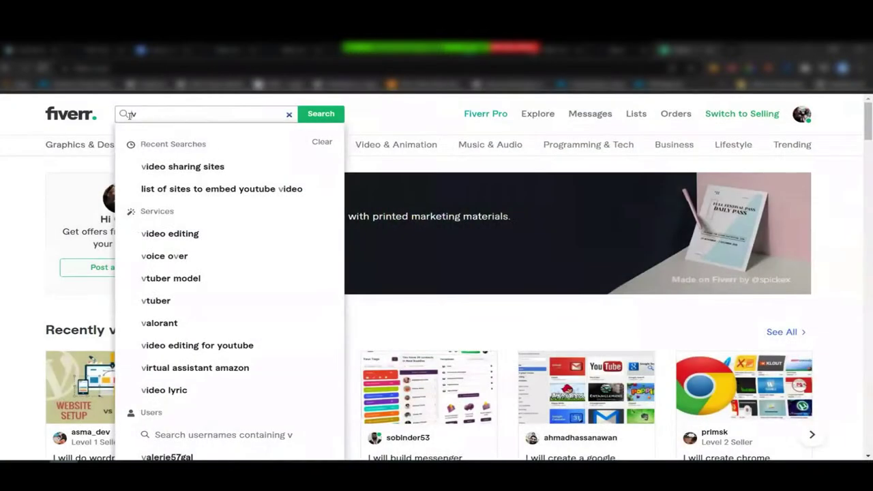
{"action": "double_click", "coordinate": [137, 114]}
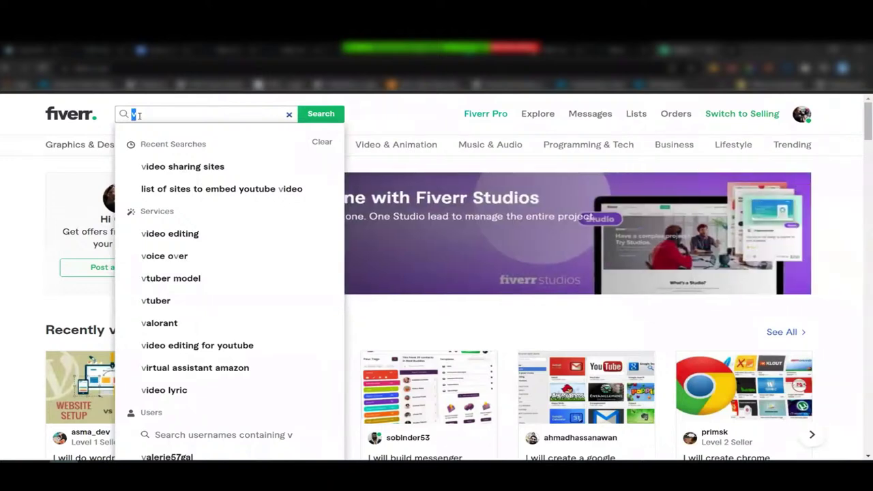
{"action": "type", "text": "vimeo video embe"}
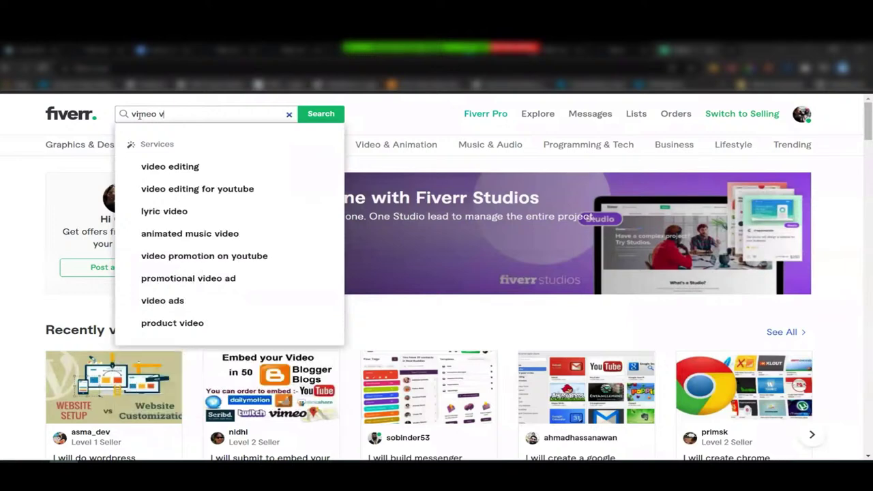
{"action": "type", "text": "d"}
{"action": "key", "text": "Return"}
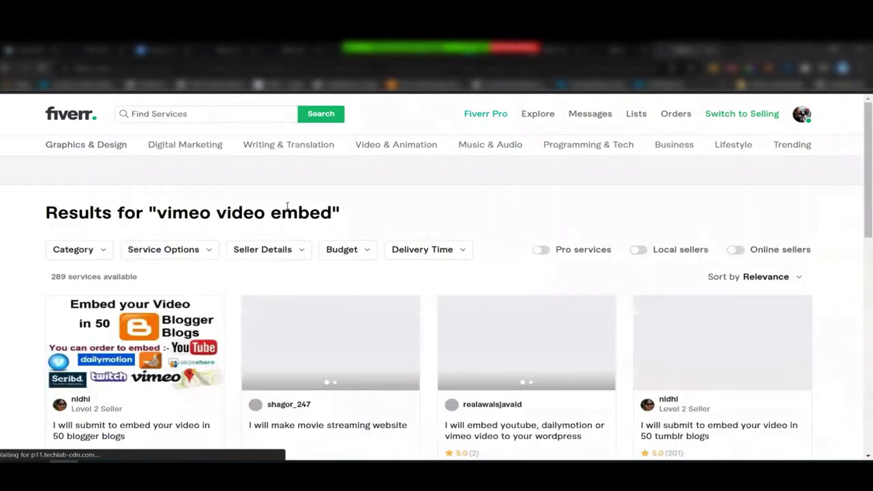
{"action": "scroll", "coordinate": [425, 341], "scroll_direction": "down", "scroll_amount": 1}
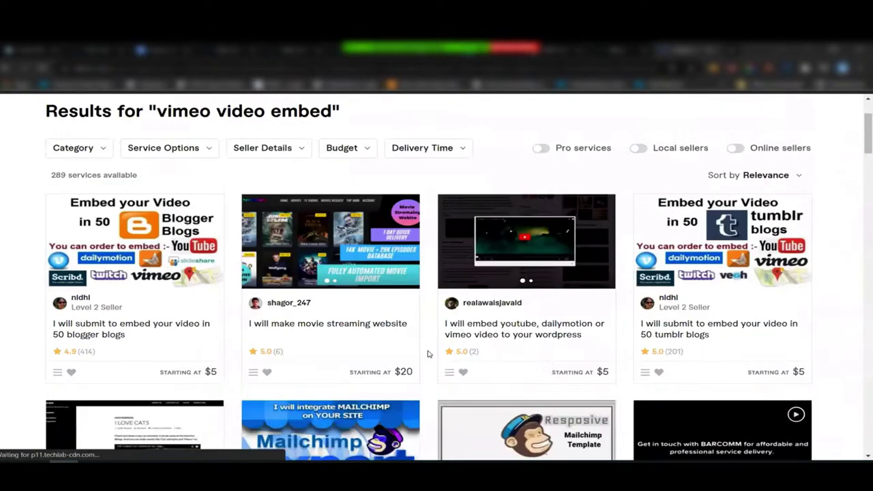
{"action": "left_click", "coordinate": [518, 333]}
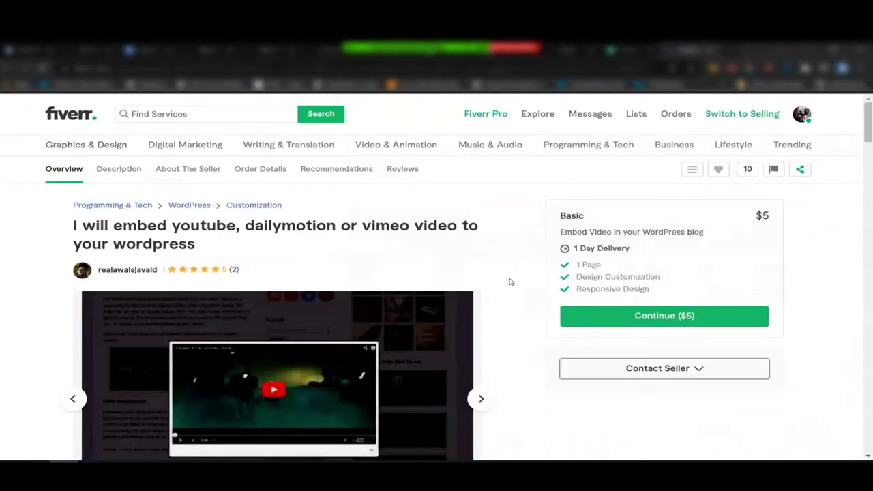
{"action": "scroll", "coordinate": [508, 282], "scroll_direction": "down", "scroll_amount": 1}
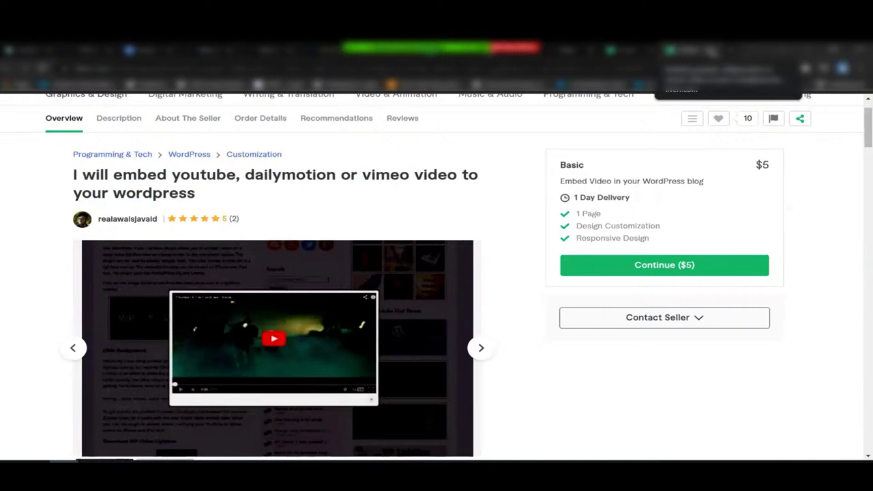
{"action": "left_click", "coordinate": [714, 53]}
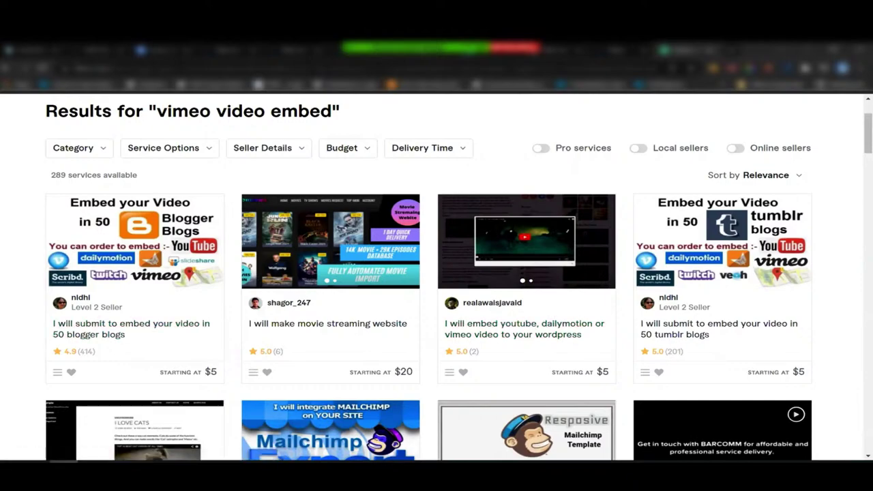
{"action": "scroll", "coordinate": [101, 290], "scroll_direction": "down", "scroll_amount": 2}
{"action": "scroll", "coordinate": [100, 289], "scroll_direction": "up", "scroll_amount": 2}
{"action": "left_click", "coordinate": [100, 289]}
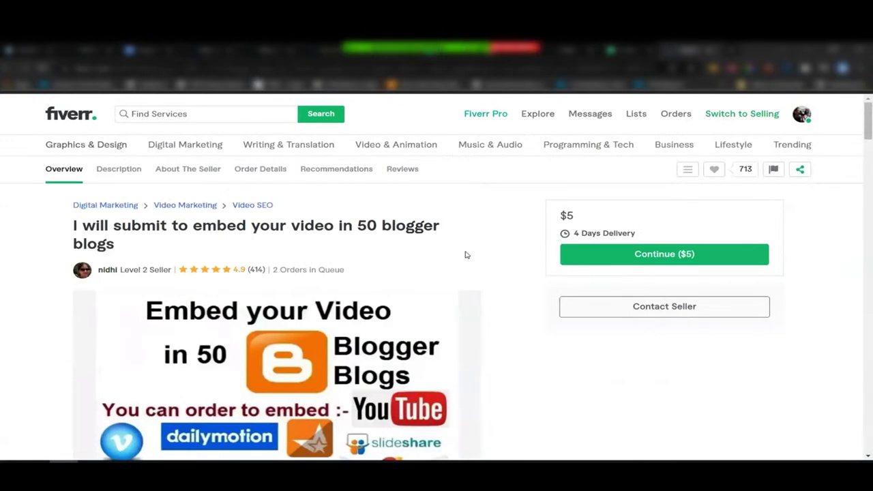
{"action": "scroll", "coordinate": [466, 254], "scroll_direction": "down", "scroll_amount": 3}
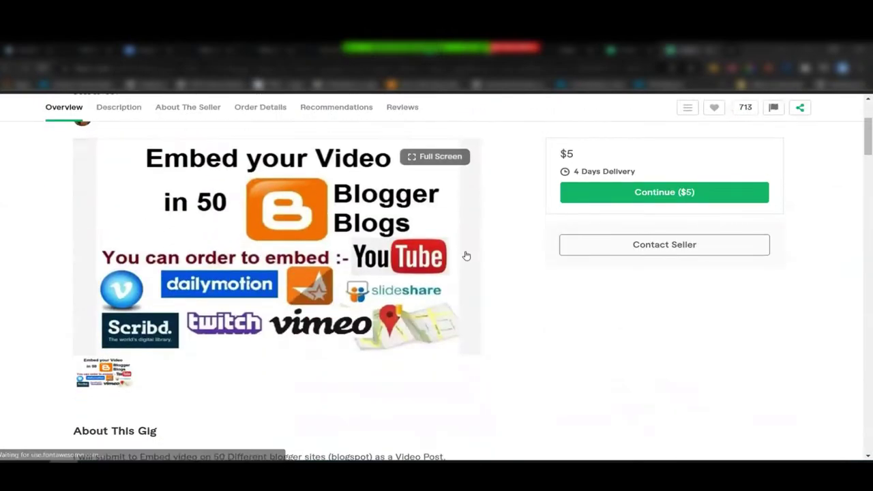
{"action": "scroll", "coordinate": [466, 255], "scroll_direction": "down", "scroll_amount": 2}
{"action": "scroll", "coordinate": [466, 255], "scroll_direction": "down", "scroll_amount": 2}
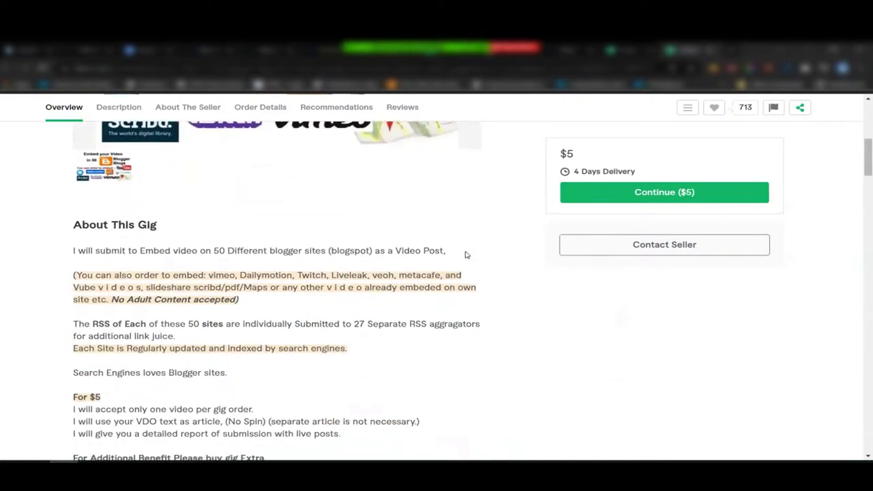
{"action": "scroll", "coordinate": [467, 255], "scroll_direction": "down", "scroll_amount": 10}
{"action": "scroll", "coordinate": [466, 256], "scroll_direction": "down", "scroll_amount": 3}
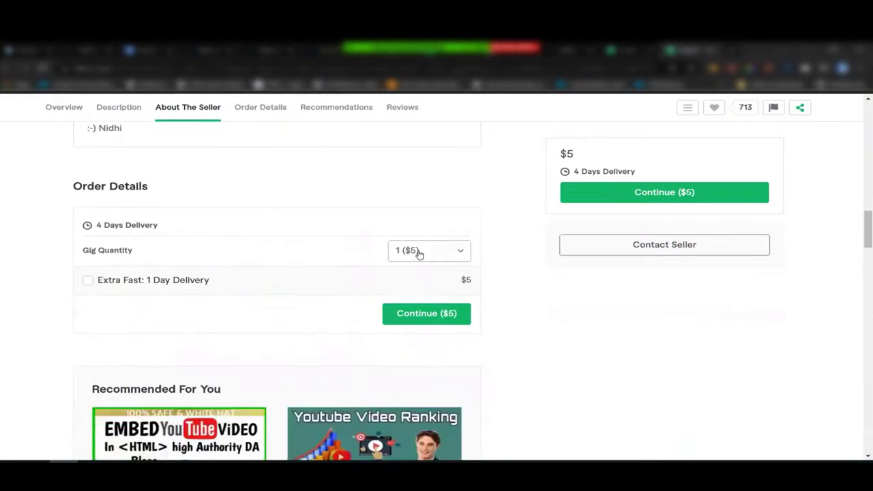
{"action": "left_click", "coordinate": [415, 251]}
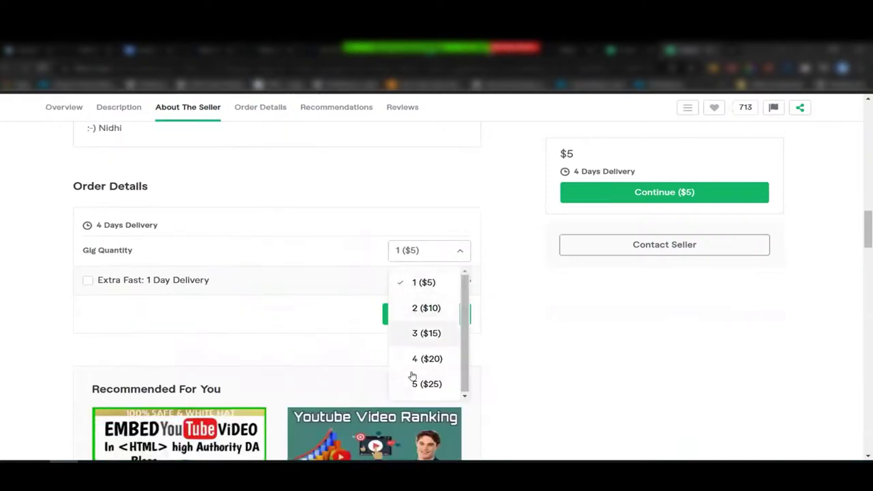
{"action": "left_click", "coordinate": [196, 277]}
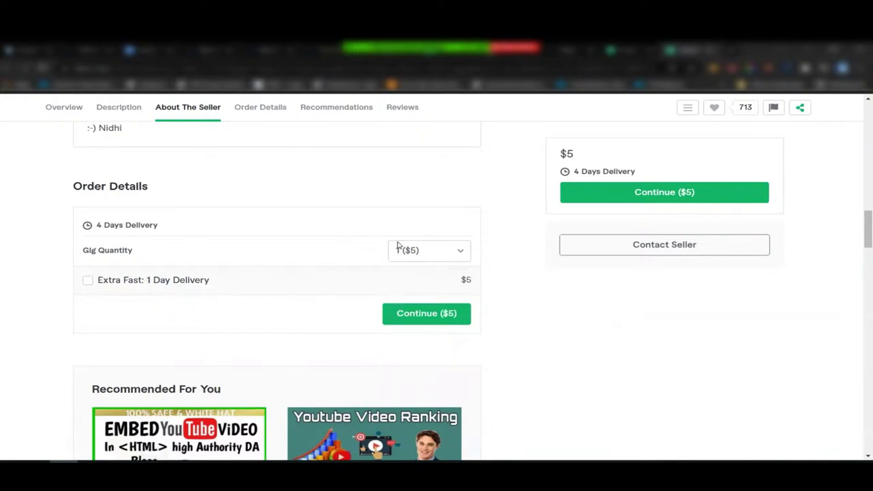
{"action": "scroll", "coordinate": [337, 243], "scroll_direction": "up", "scroll_amount": 7}
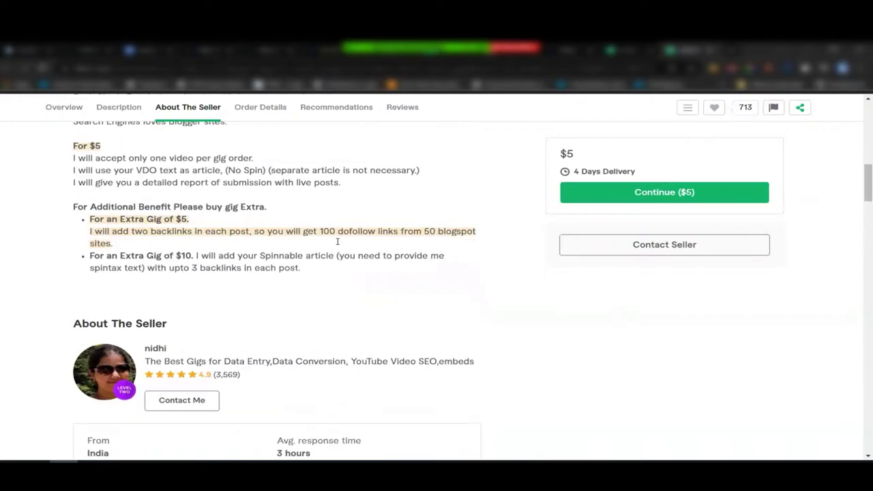
{"action": "scroll", "coordinate": [337, 244], "scroll_direction": "up", "scroll_amount": 10}
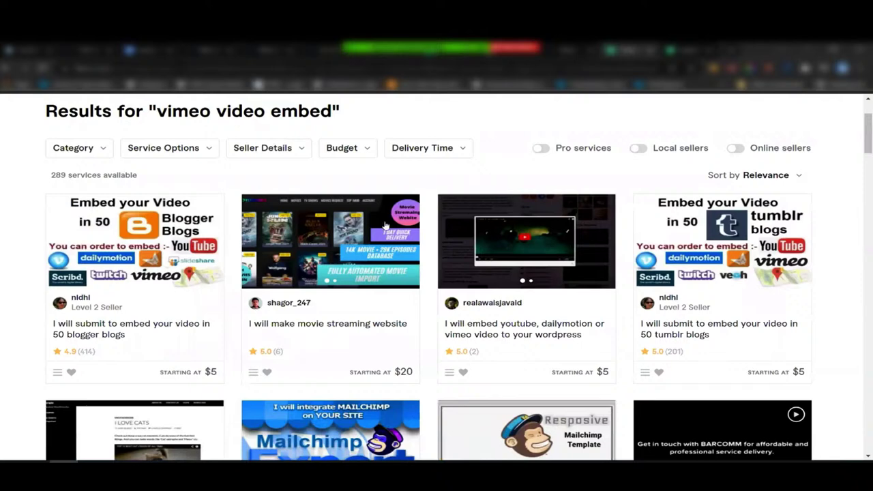
{"action": "scroll", "coordinate": [387, 220], "scroll_direction": "down", "scroll_amount": 2}
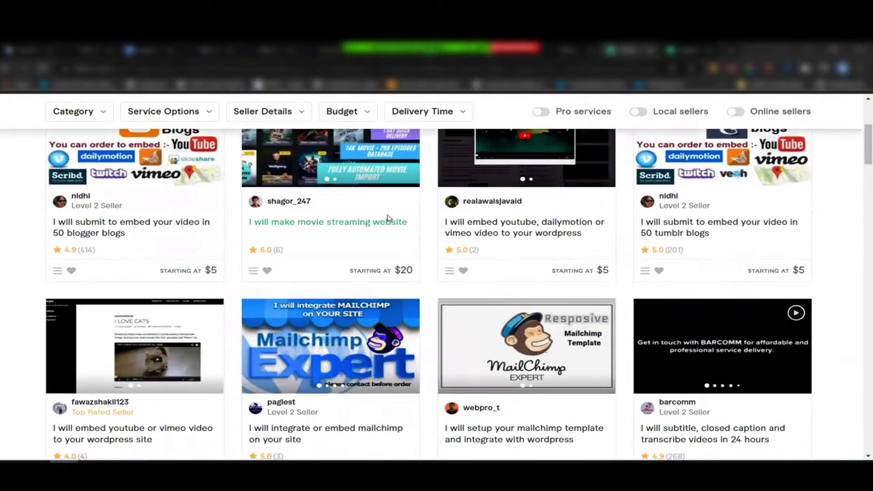
{"action": "scroll", "coordinate": [387, 219], "scroll_direction": "down", "scroll_amount": 1}
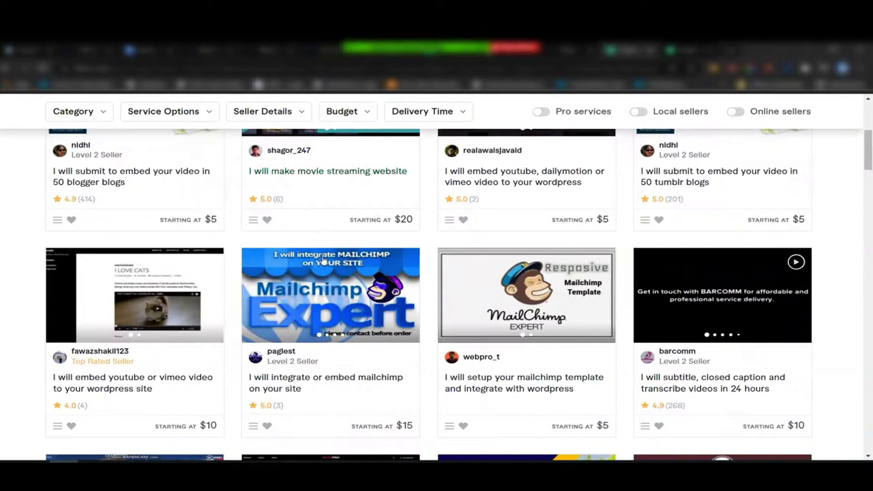
{"action": "scroll", "coordinate": [550, 227], "scroll_direction": "down", "scroll_amount": 1}
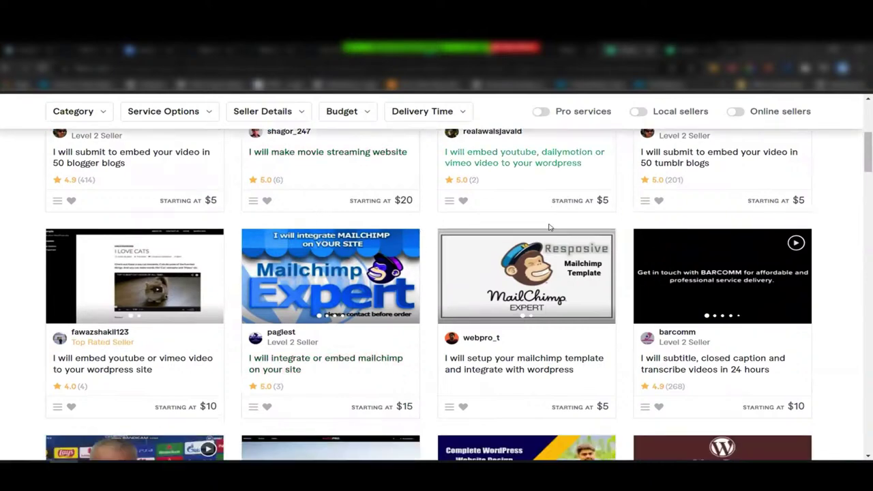
{"action": "scroll", "coordinate": [549, 227], "scroll_direction": "down", "scroll_amount": 2}
{"action": "scroll", "coordinate": [502, 243], "scroll_direction": "down", "scroll_amount": 4}
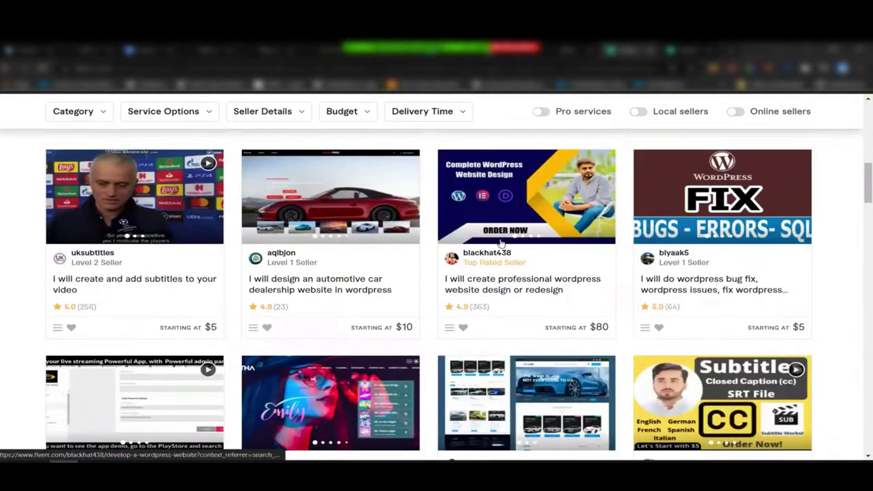
{"action": "scroll", "coordinate": [502, 244], "scroll_direction": "down", "scroll_amount": 4}
{"action": "scroll", "coordinate": [372, 249], "scroll_direction": "up", "scroll_amount": 6}
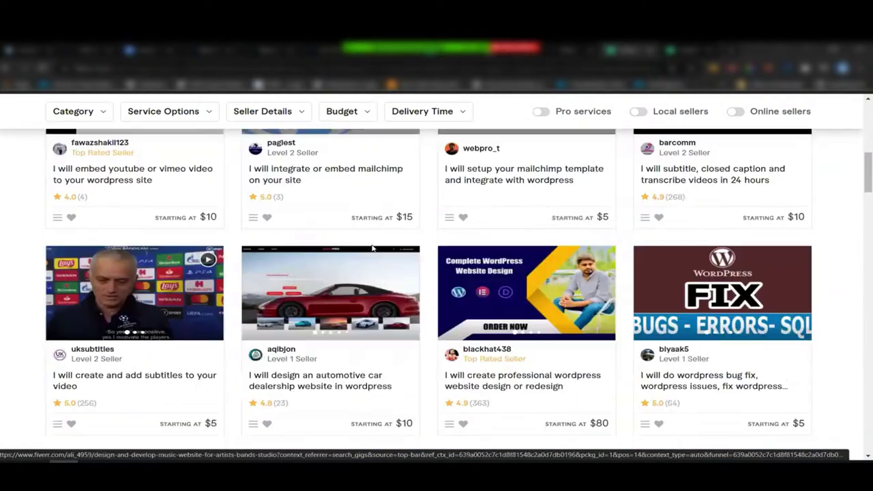
{"action": "scroll", "coordinate": [373, 248], "scroll_direction": "up", "scroll_amount": 8}
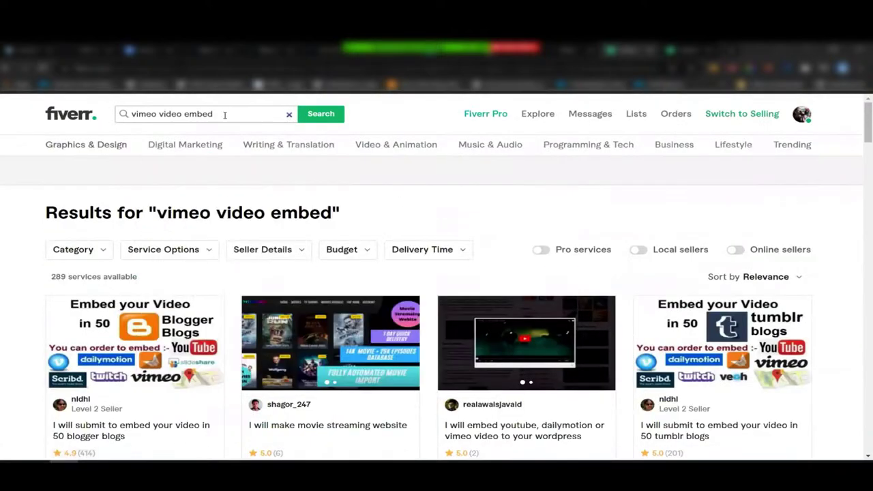
{"action": "left_click_drag", "start_coordinate": [225, 115], "coordinate": [116, 114]}
Search Fiverr for 'backlinks in blog post' and browse the guest-post and dofollow backlink gigs.
{"action": "type", "text": "backli"}
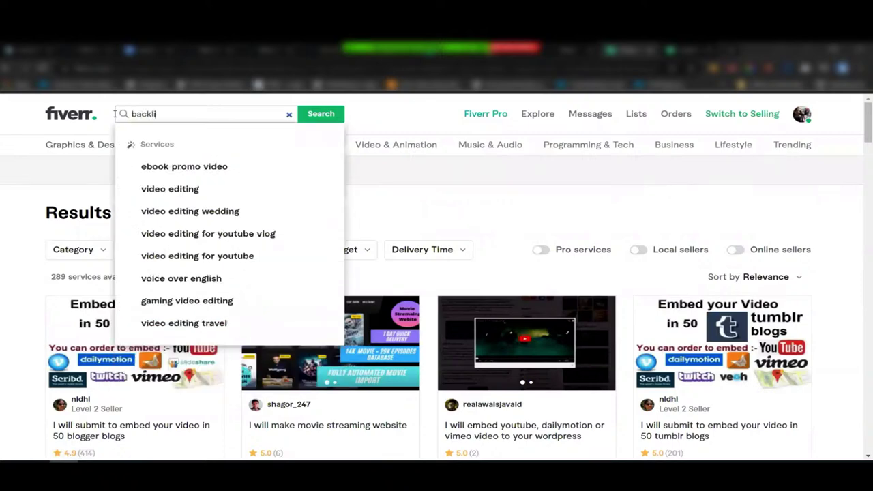
{"action": "type", "text": "nks"}
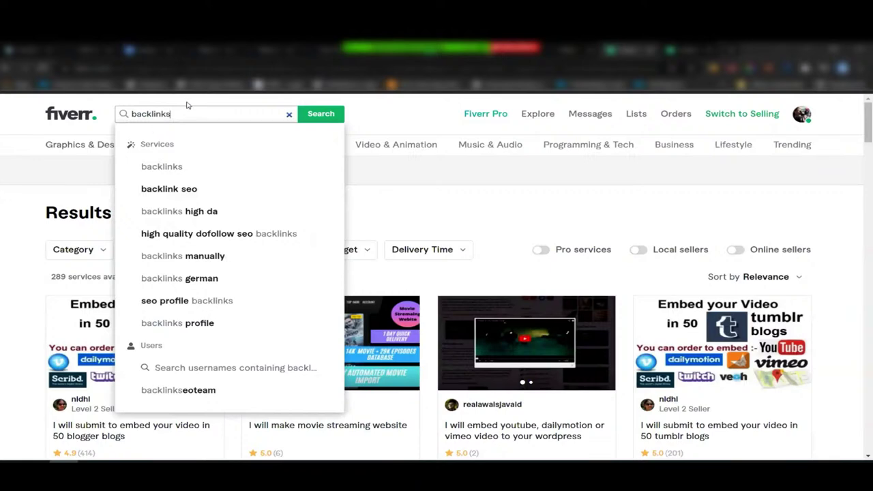
{"action": "type", "text": " in blog pos"}
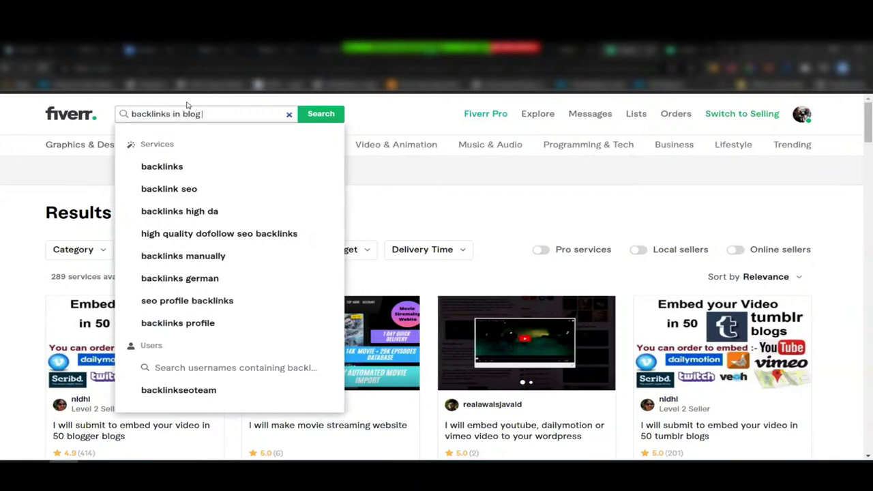
{"action": "type", "text": "t"}
{"action": "key", "text": "Return"}
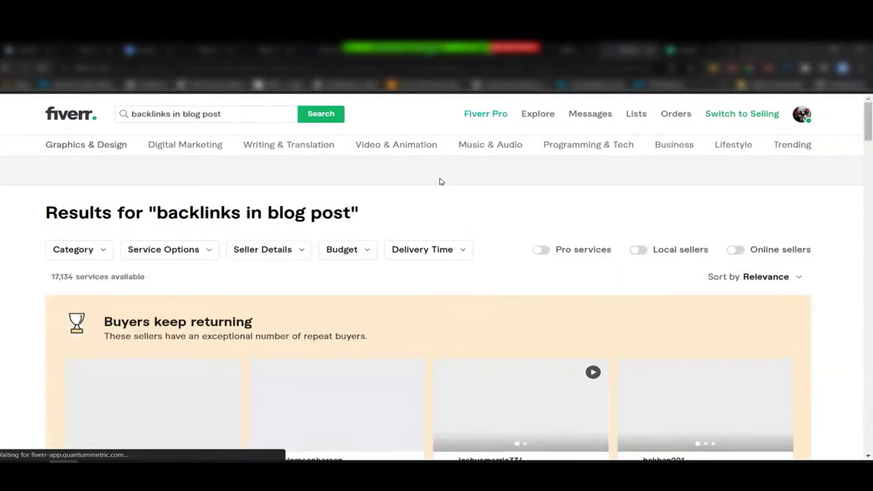
{"action": "scroll", "coordinate": [440, 181], "scroll_direction": "down", "scroll_amount": 3}
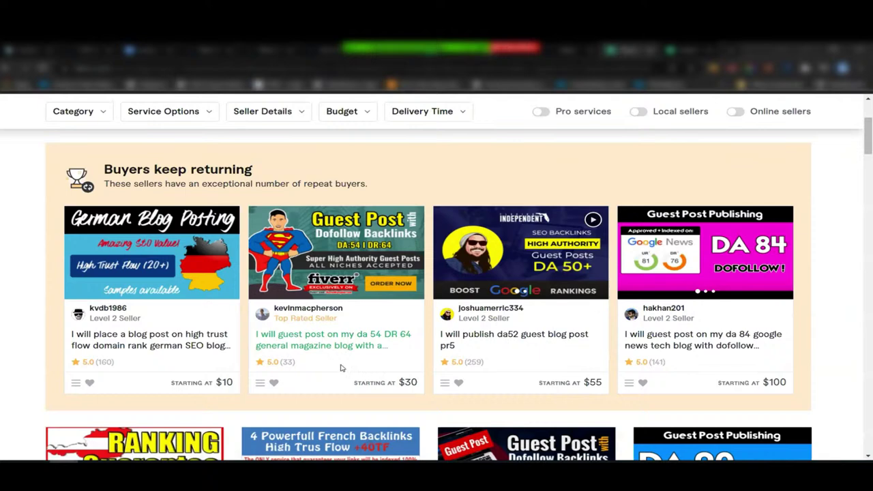
{"action": "scroll", "coordinate": [342, 369], "scroll_direction": "down", "scroll_amount": 2}
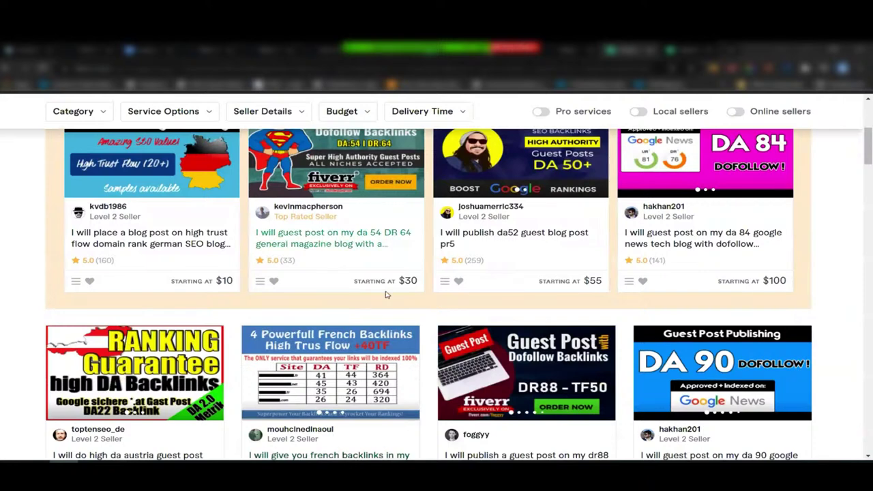
{"action": "scroll", "coordinate": [382, 307], "scroll_direction": "down", "scroll_amount": 1}
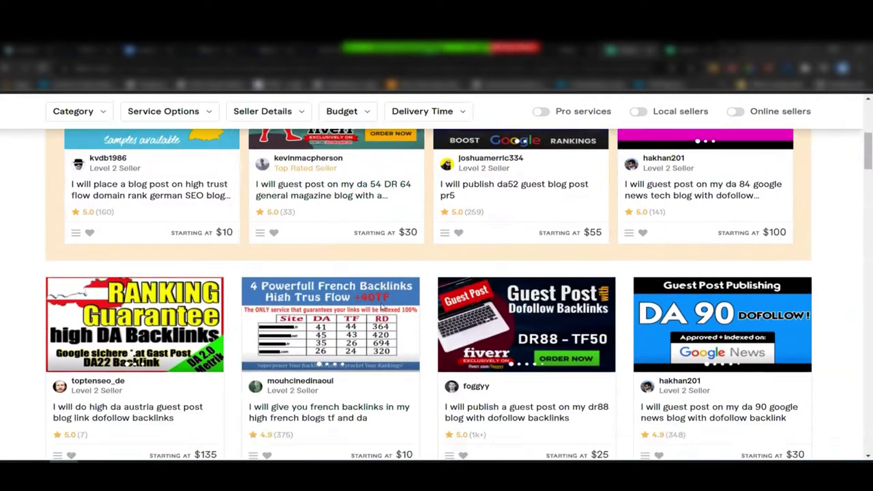
{"action": "scroll", "coordinate": [27, 345], "scroll_direction": "down", "scroll_amount": 1}
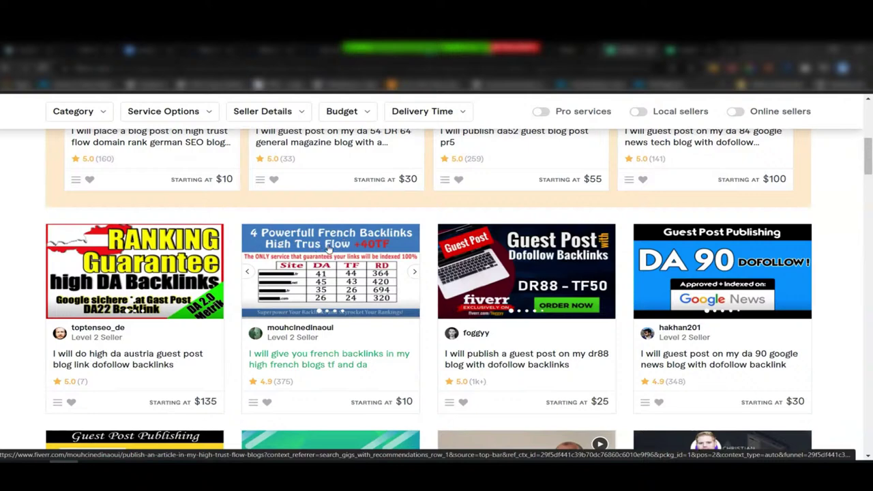
{"action": "scroll", "coordinate": [370, 303], "scroll_direction": "down", "scroll_amount": 1}
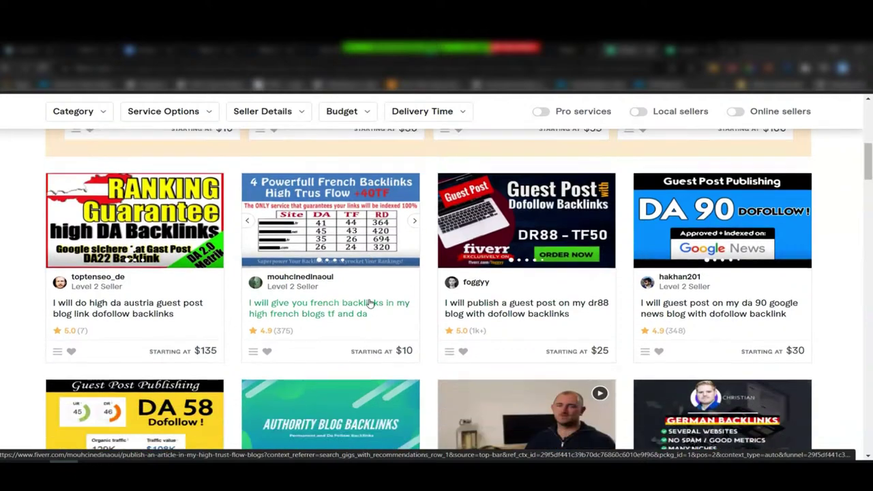
{"action": "scroll", "coordinate": [371, 303], "scroll_direction": "down", "scroll_amount": 2}
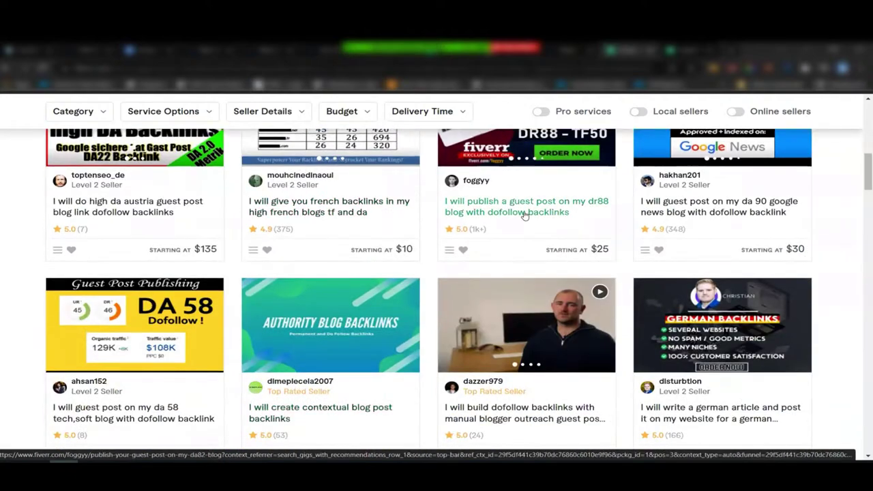
{"action": "scroll", "coordinate": [524, 215], "scroll_direction": "up", "scroll_amount": 1}
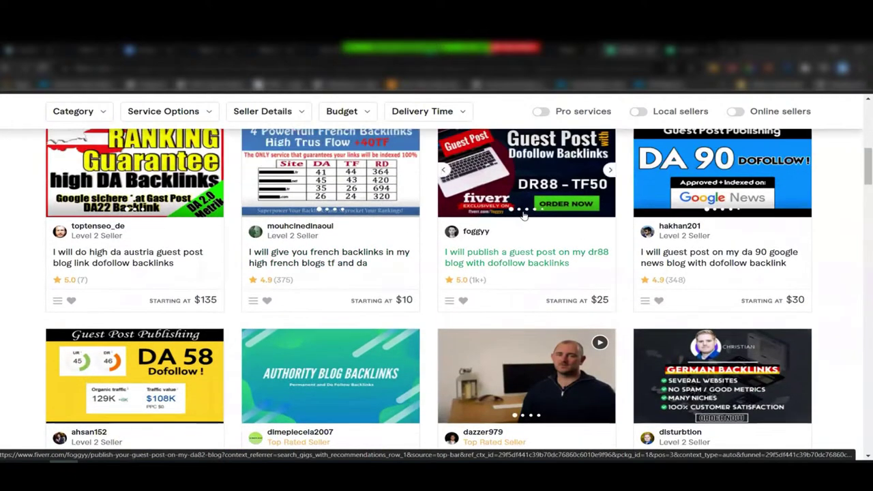
{"action": "scroll", "coordinate": [524, 215], "scroll_direction": "up", "scroll_amount": 1}
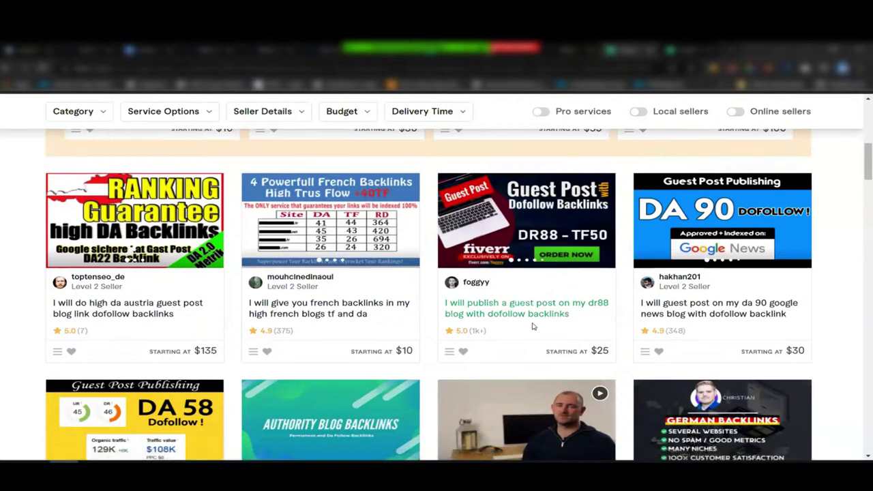
{"action": "scroll", "coordinate": [434, 314], "scroll_direction": "down", "scroll_amount": 2}
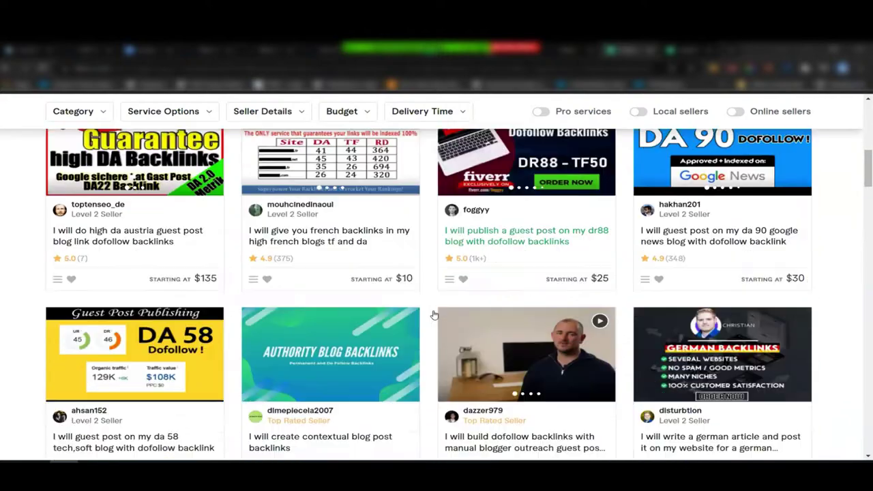
{"action": "scroll", "coordinate": [434, 314], "scroll_direction": "down", "scroll_amount": 2}
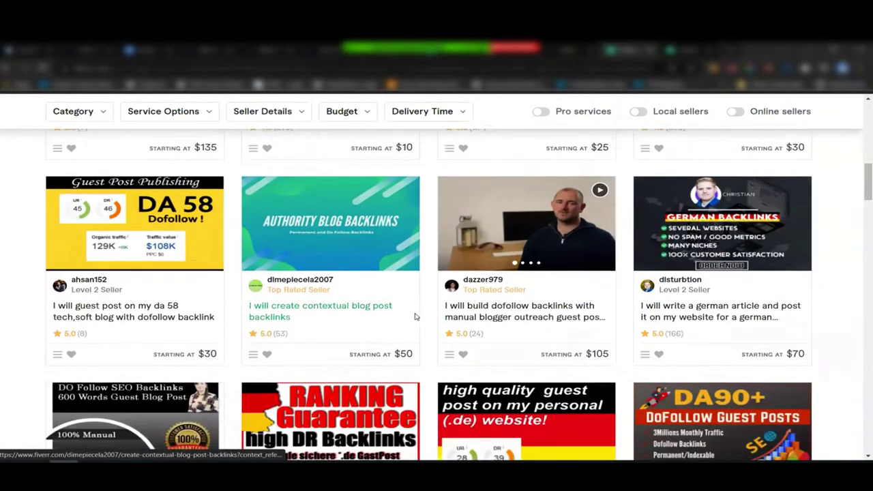
{"action": "scroll", "coordinate": [415, 317], "scroll_direction": "down", "scroll_amount": 1}
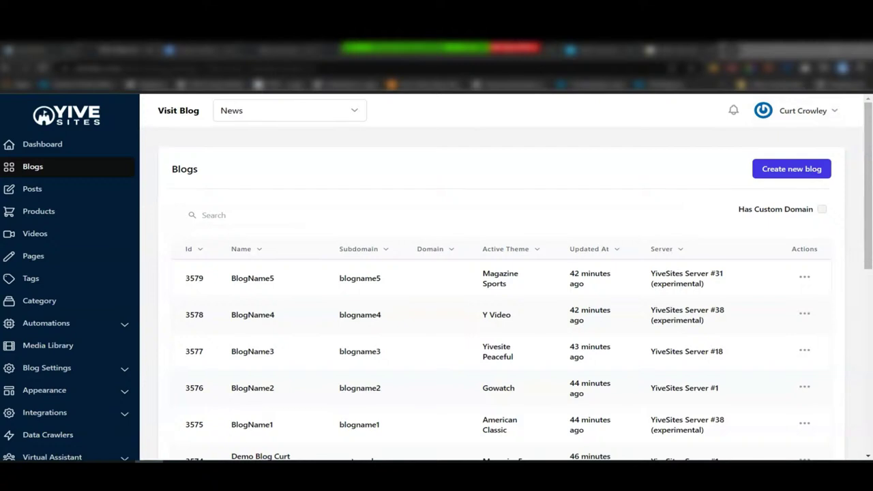
Open About Google Chrome from the Help menu to check version 97.0.4692.99.
{"action": "left_click", "coordinate": [861, 67]}
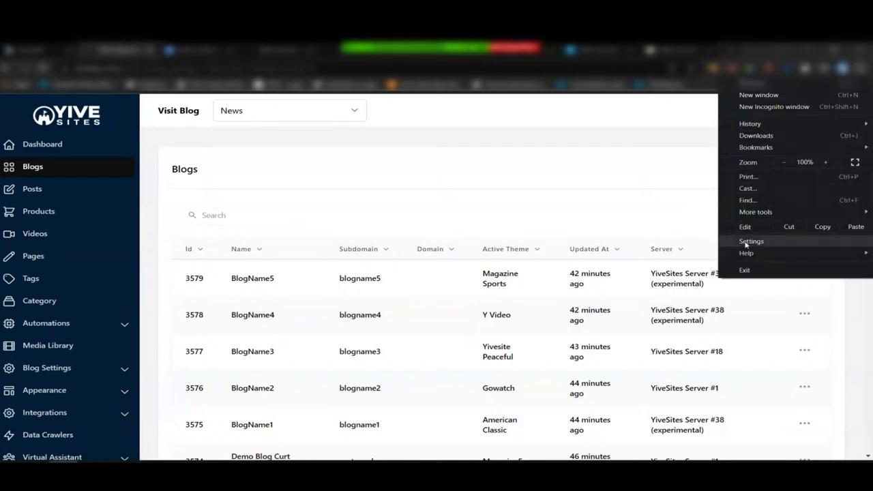
{"action": "mouse_move", "coordinate": [752, 254]}
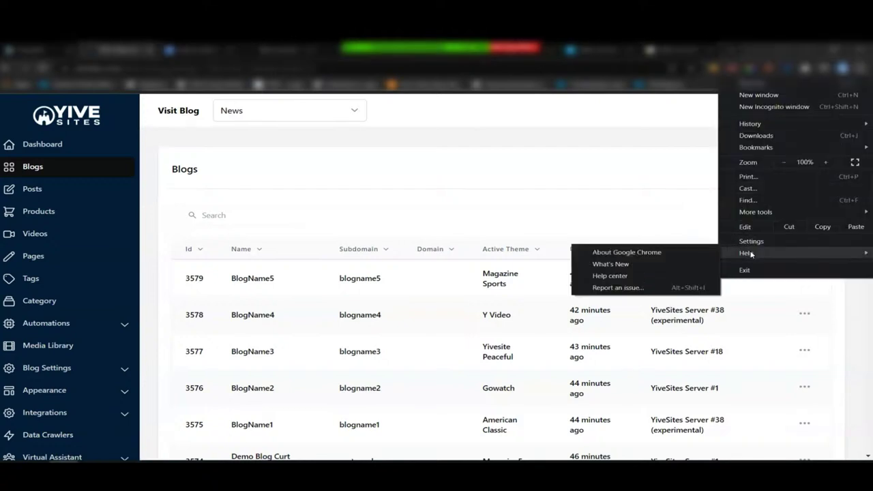
{"action": "left_click", "coordinate": [674, 253]}
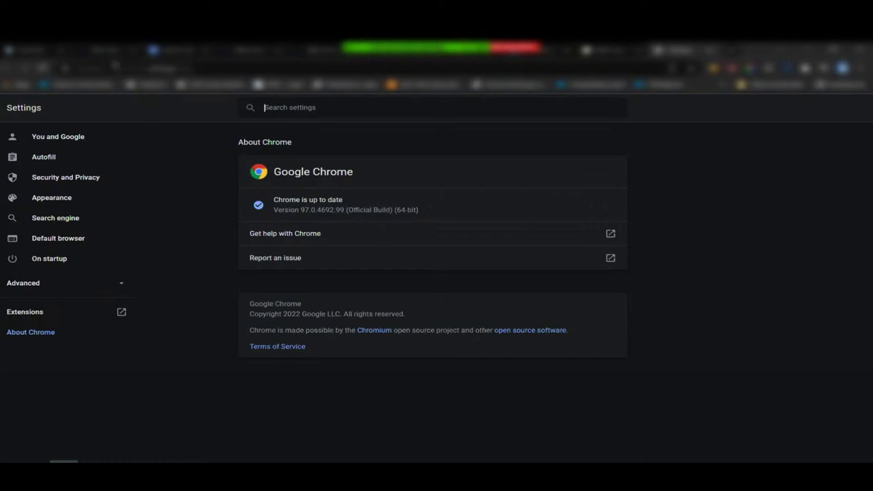
Switch back to the YIVE Sites tab showing BlogName1–BlogName5.
{"action": "left_click", "coordinate": [111, 52]}
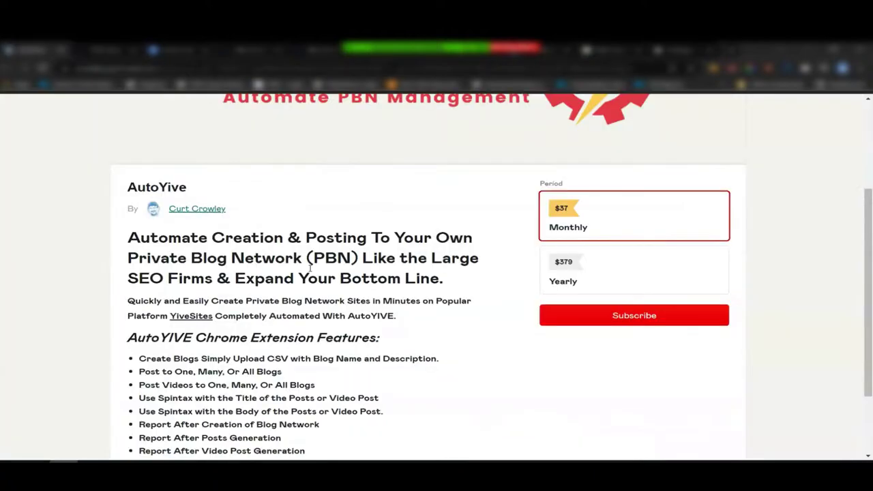
Scroll the AutoYIVE Gumroad page past the features and $37 monthly / $379 yearly plans.
{"action": "scroll", "coordinate": [272, 372], "scroll_direction": "down", "scroll_amount": 2}
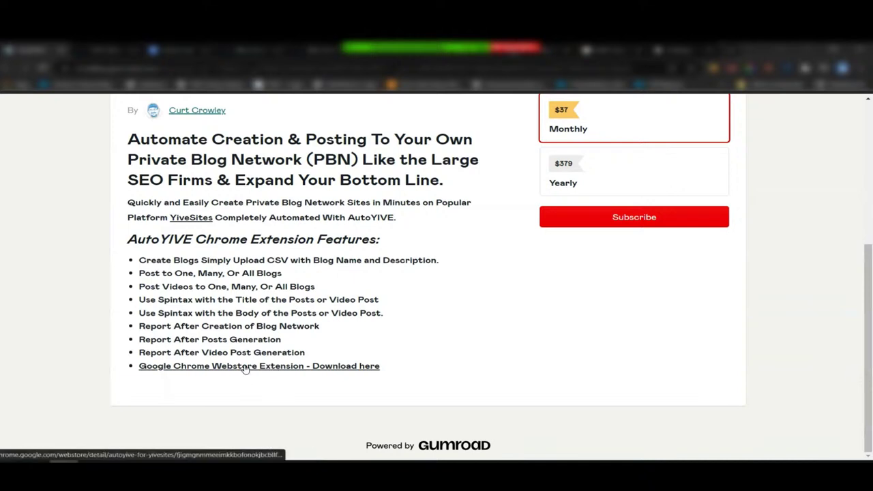
Follow the 'Google Chrome Webstore Extension - Download here' link to the AutoYive Web Store listing.
{"action": "left_click", "coordinate": [245, 367]}
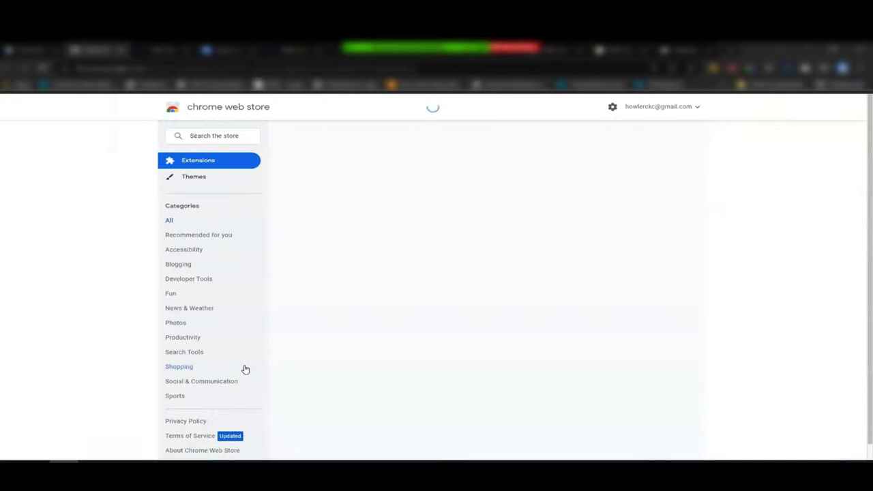